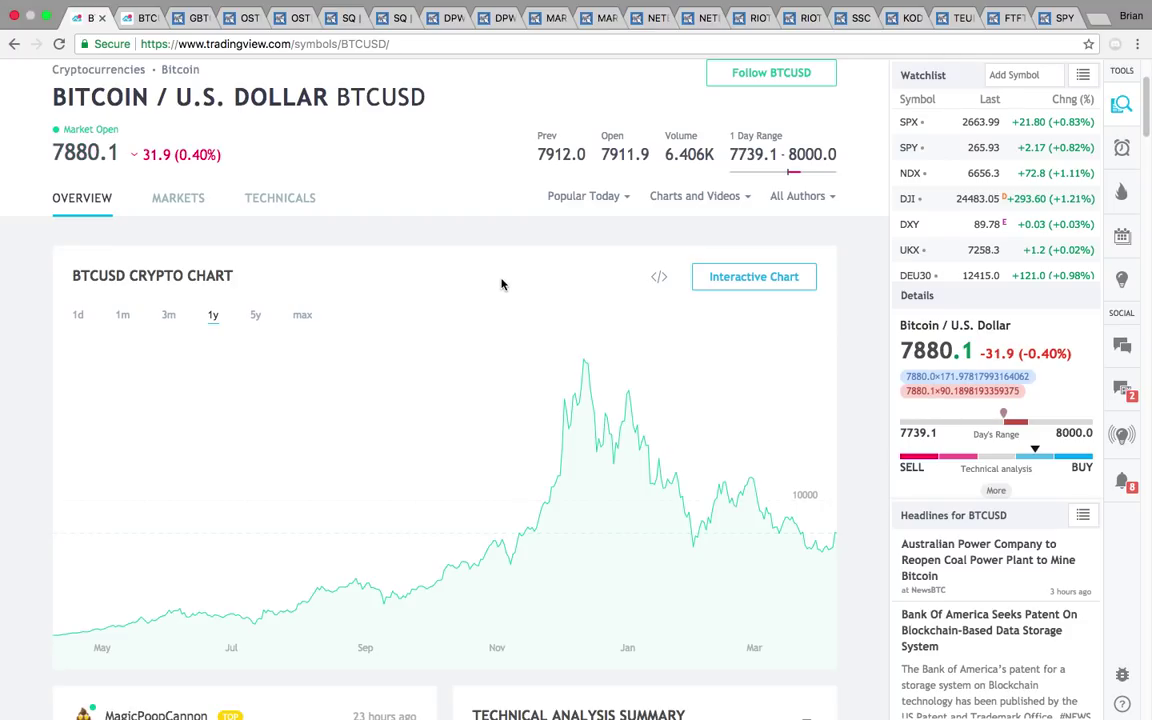
Step: Review the one-year BTCUSD overview chart, and open the daily BTC/USD Coinbase chart
scroll(461, 443, down, 1)
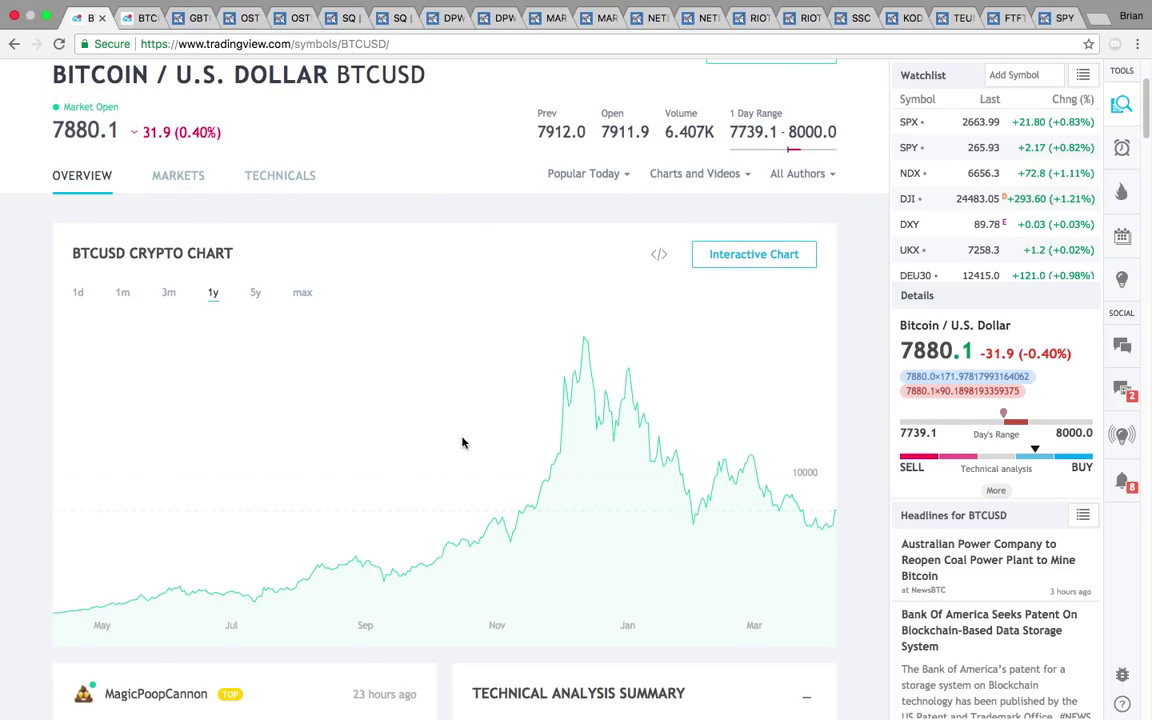
scroll(530, 444, up, 1)
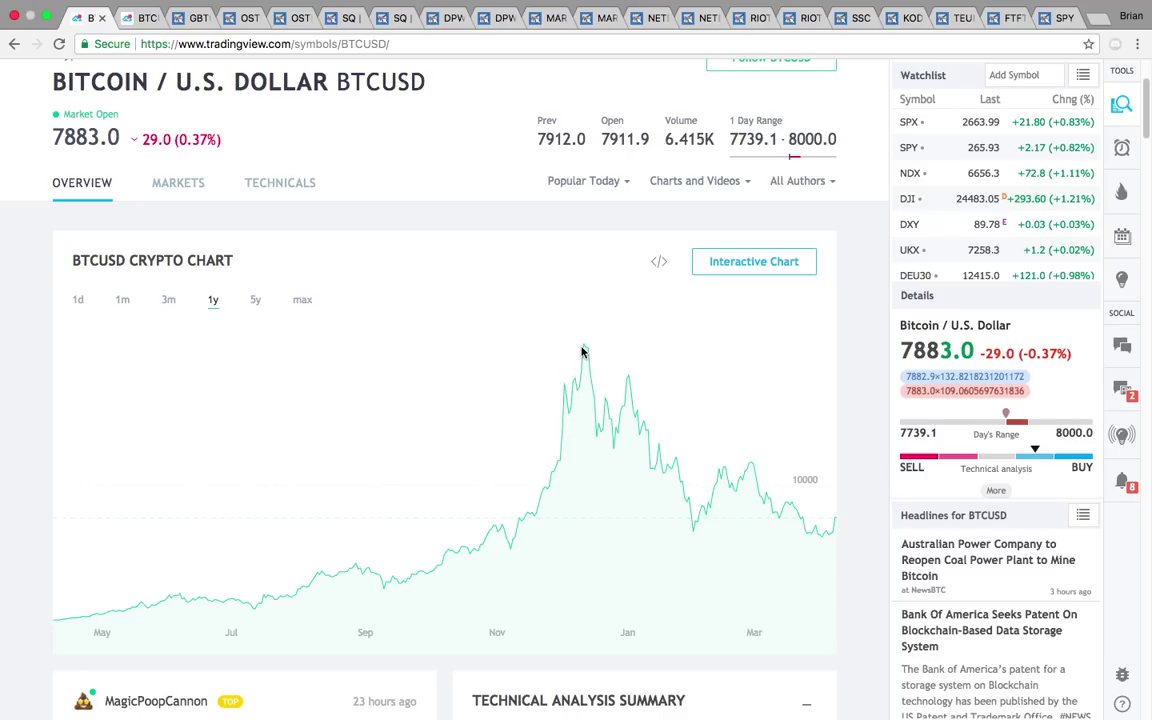
click(140, 18)
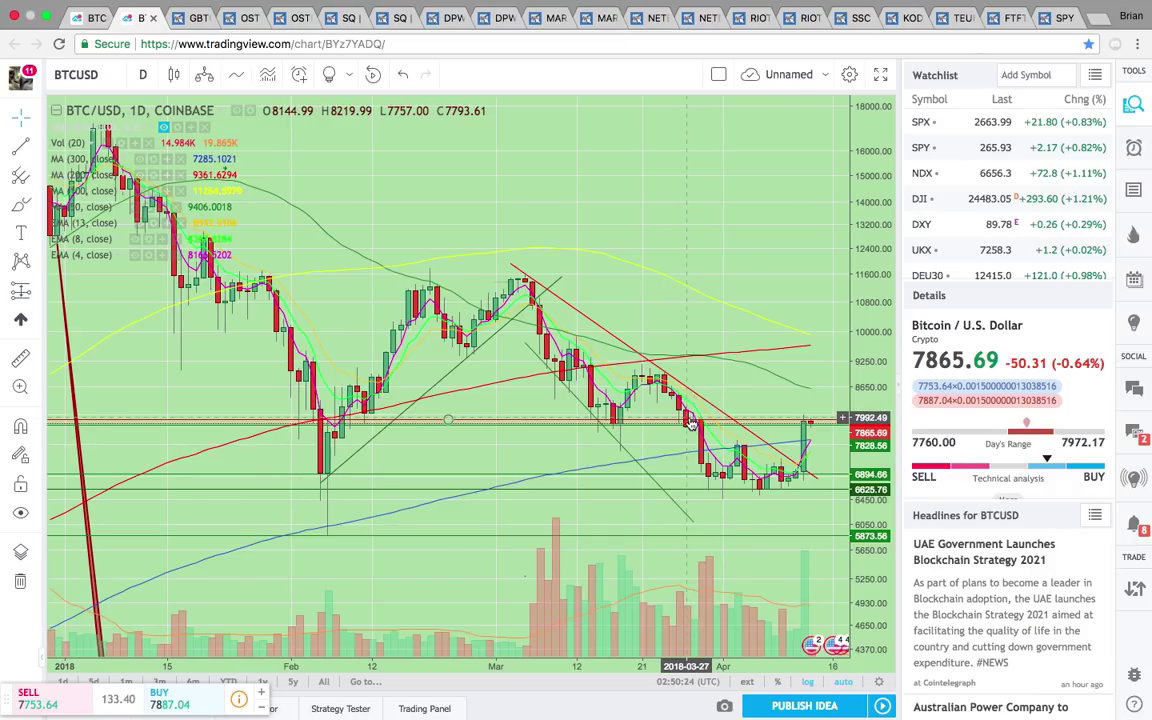
Step: Open the GBTC daily chart and circle the day's percentage change in its header
click(198, 19)
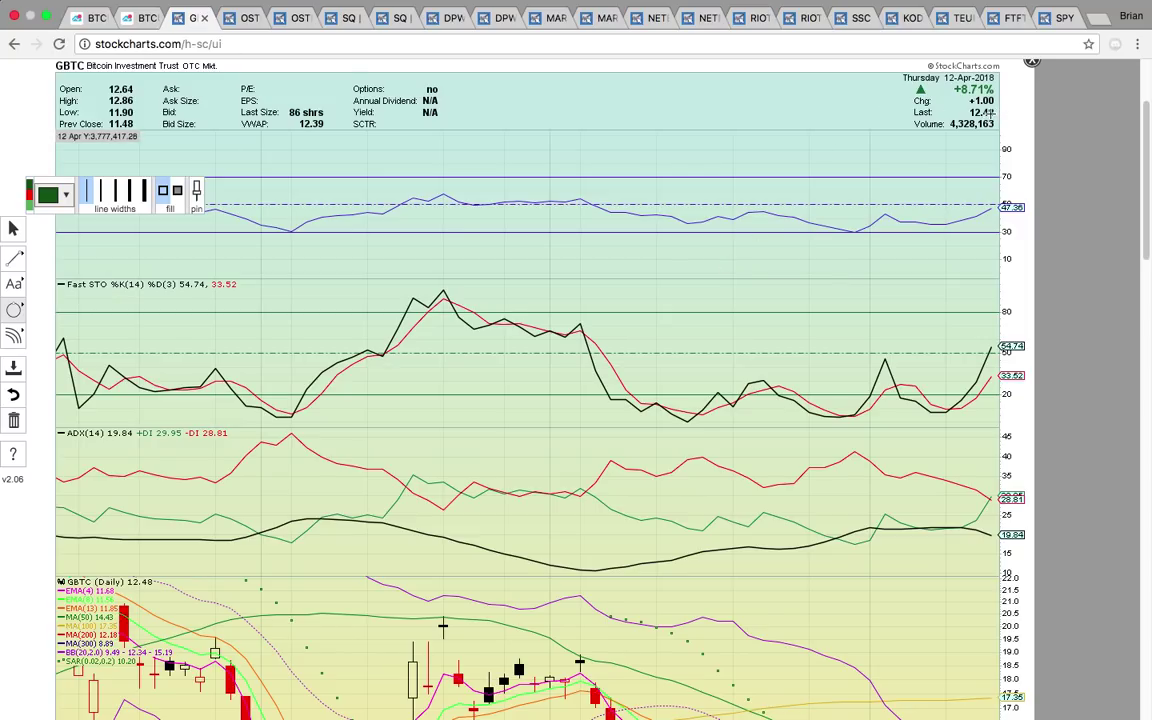
drag(1003, 104, 907, 75)
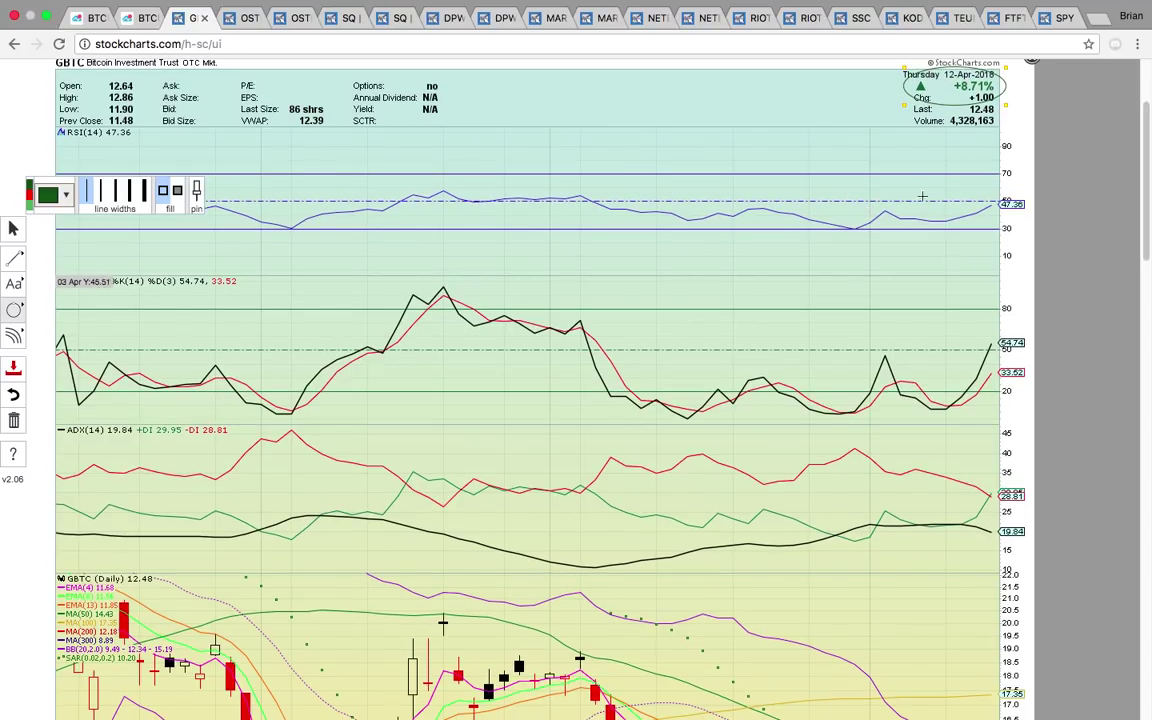
scroll(891, 203, down, 2)
scroll(891, 180, up, 3)
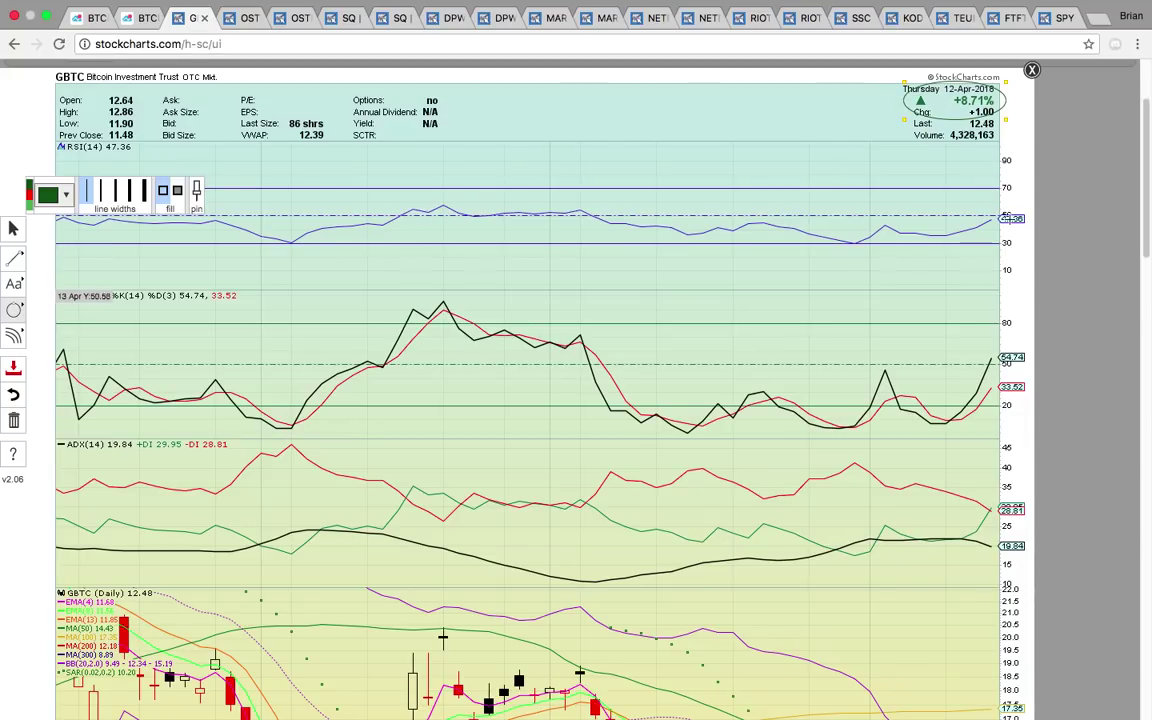
Step: Circle the latest RSI and fast stochastic readings on the GBTC chart
drag(1022, 230, 967, 198)
scroll(968, 270, down, 1)
mouse_move(1022, 304)
mouse_down()
mouse_move(964, 265)
mouse_move(987, 290)
mouse_up()
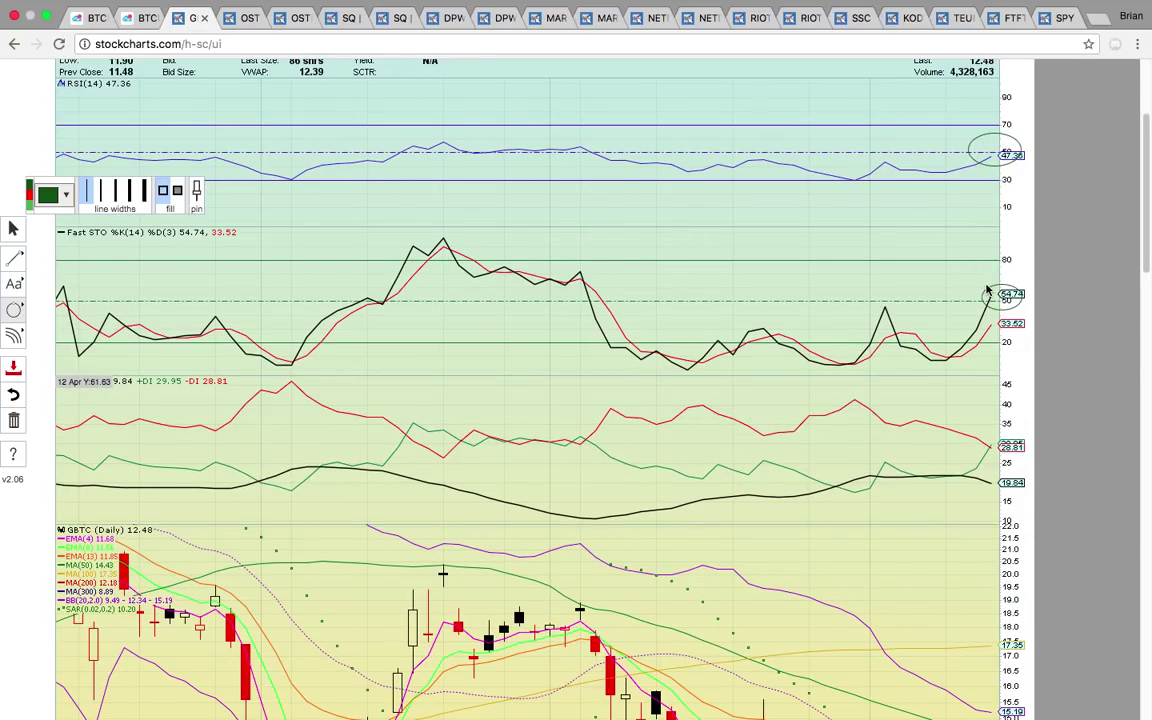
Step: Circle the early-March moving-average crossover and the latest short-term EMA crossover on the GBTC price chart
scroll(886, 262, down, 8)
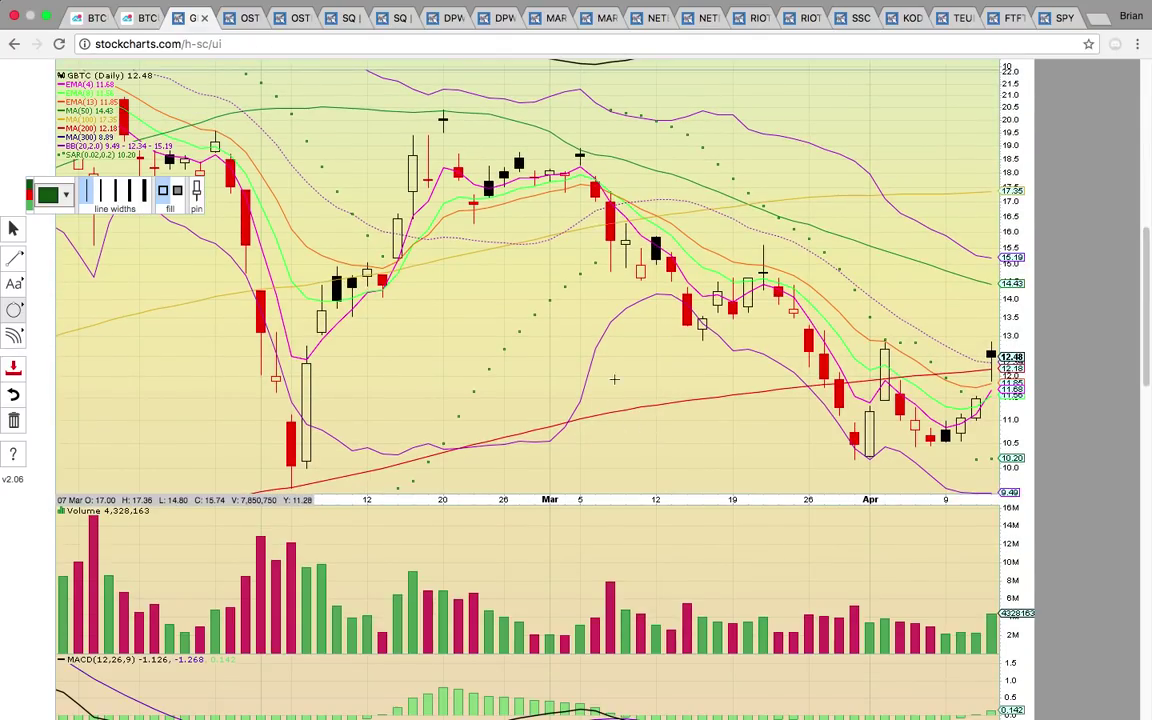
scroll(900, 346, up, 1)
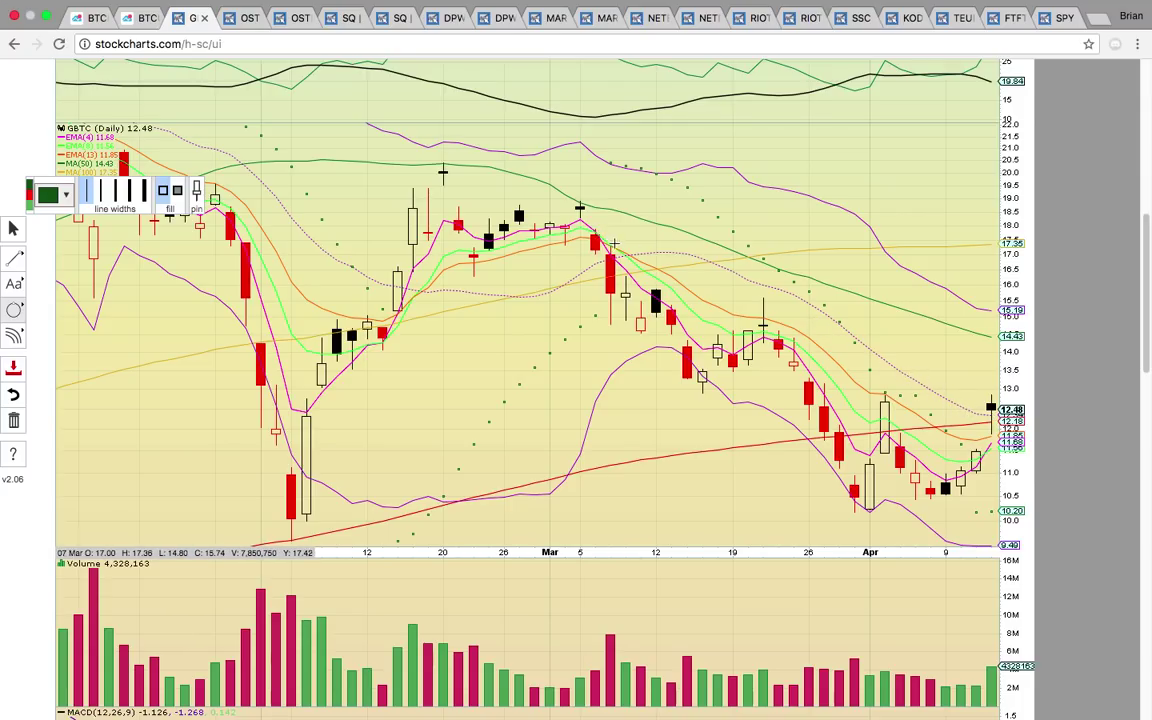
drag(626, 259, 576, 227)
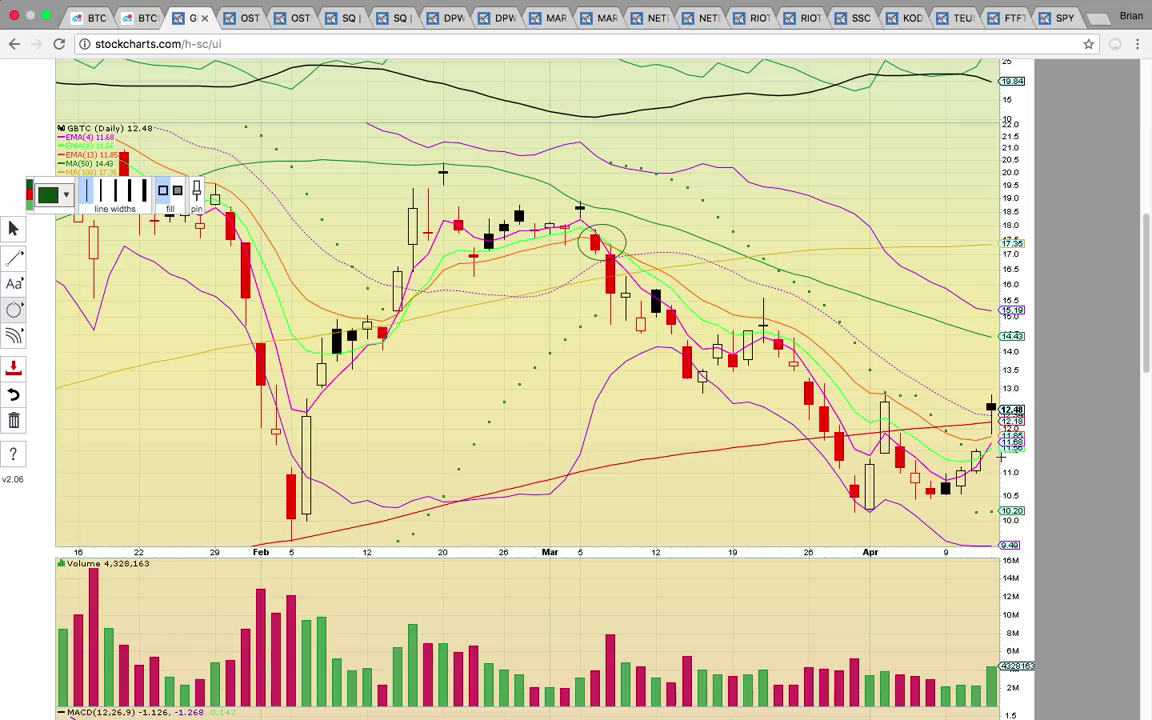
drag(972, 440, 997, 461)
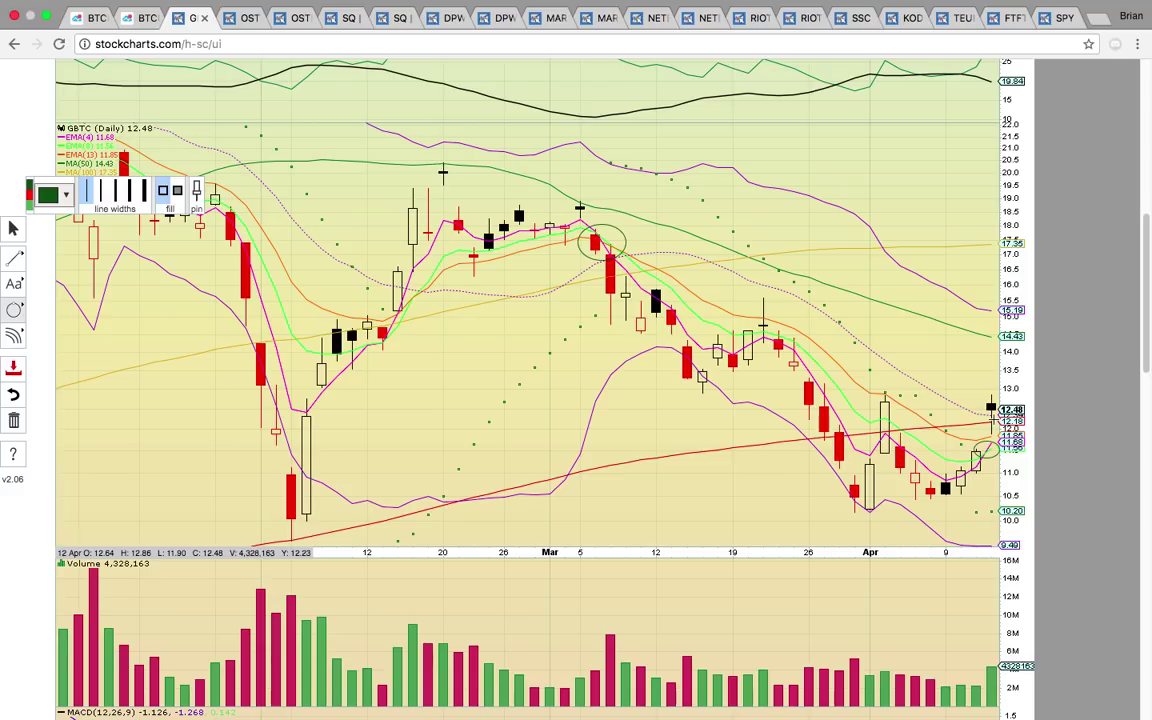
Step: Circle the 50-day moving average's latest value on the GBTC chart, plus the late-February and early-March candles near that average
scroll(277, 195, down, 2)
scroll(277, 195, down, 1)
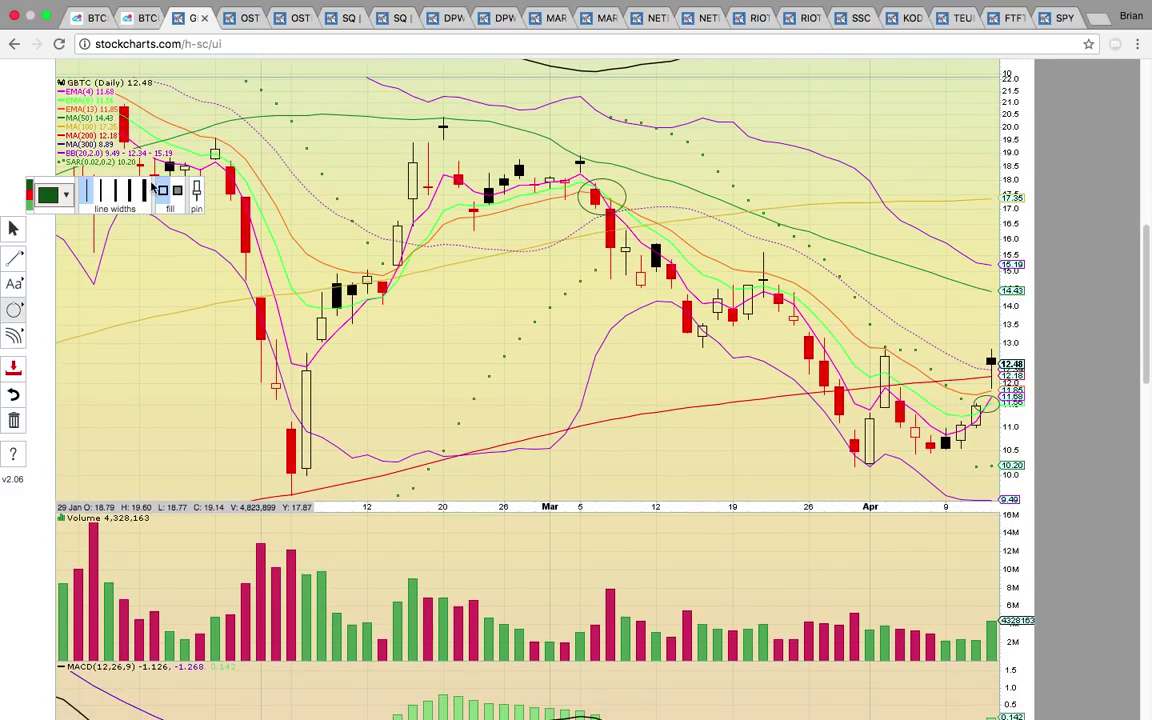
scroll(883, 166, up, 4)
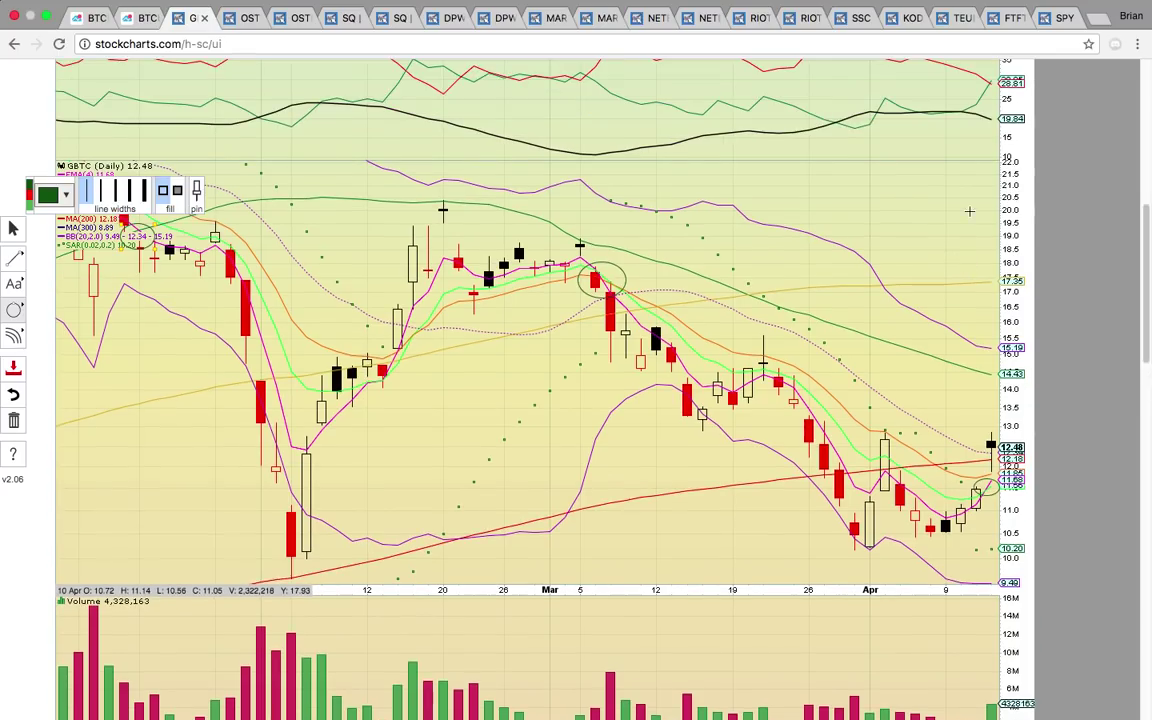
drag(1025, 386, 970, 359)
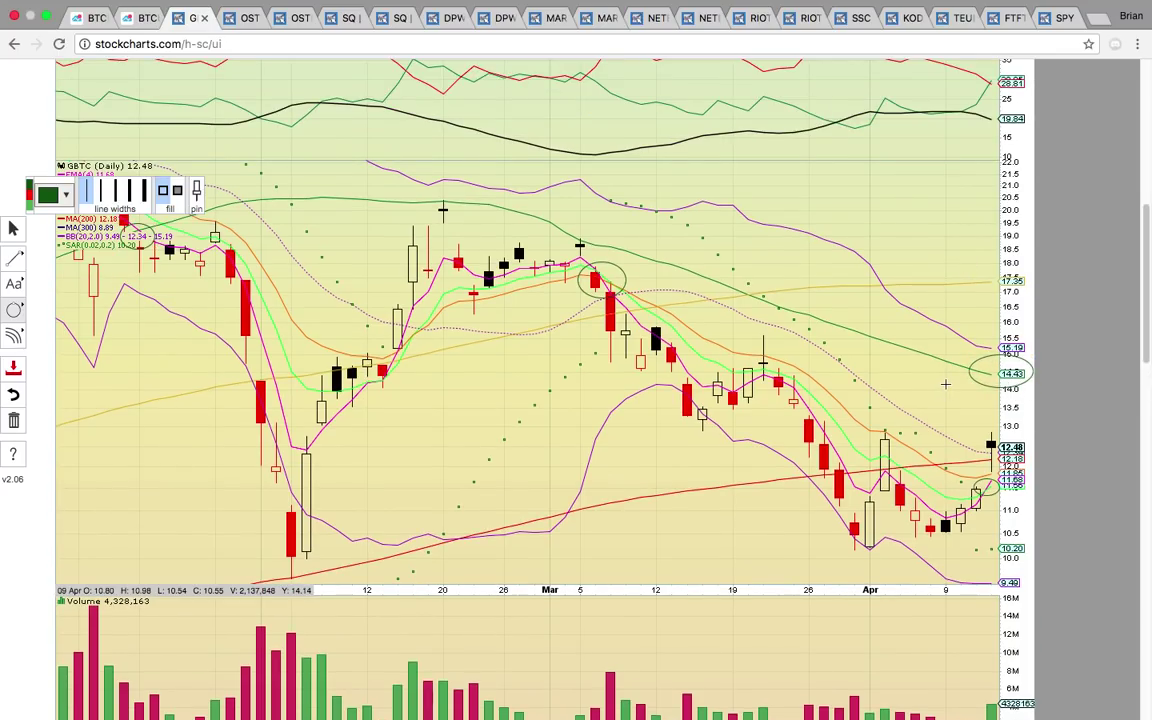
drag(597, 255, 565, 230)
drag(459, 218, 428, 197)
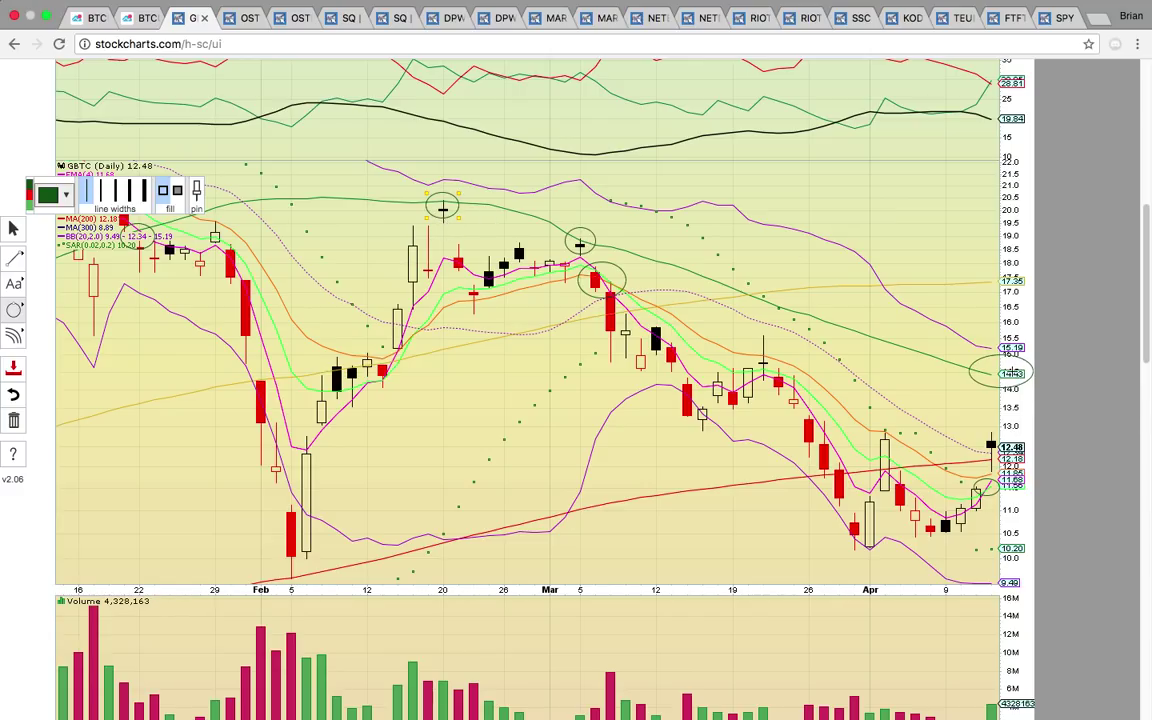
Step: Draw a dashed horizontal line across the GBTC volume bars at the height of the latest bar
scroll(70, 380, down, 1)
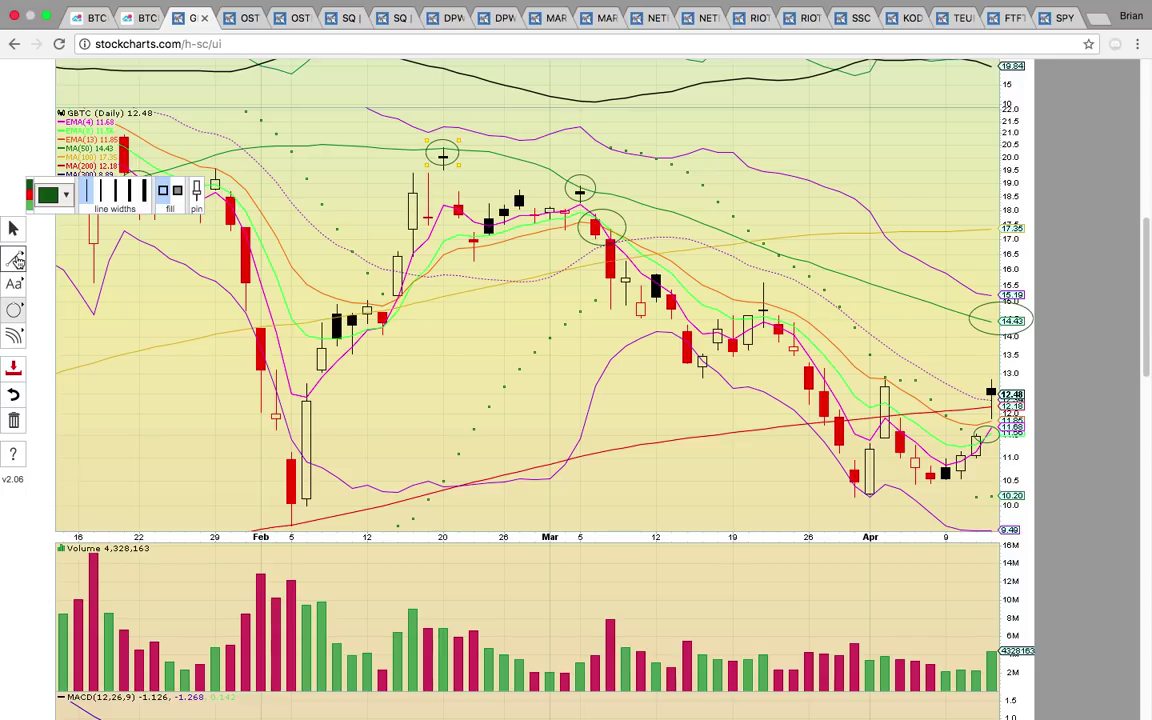
click(14, 258)
click(155, 310)
click(882, 651)
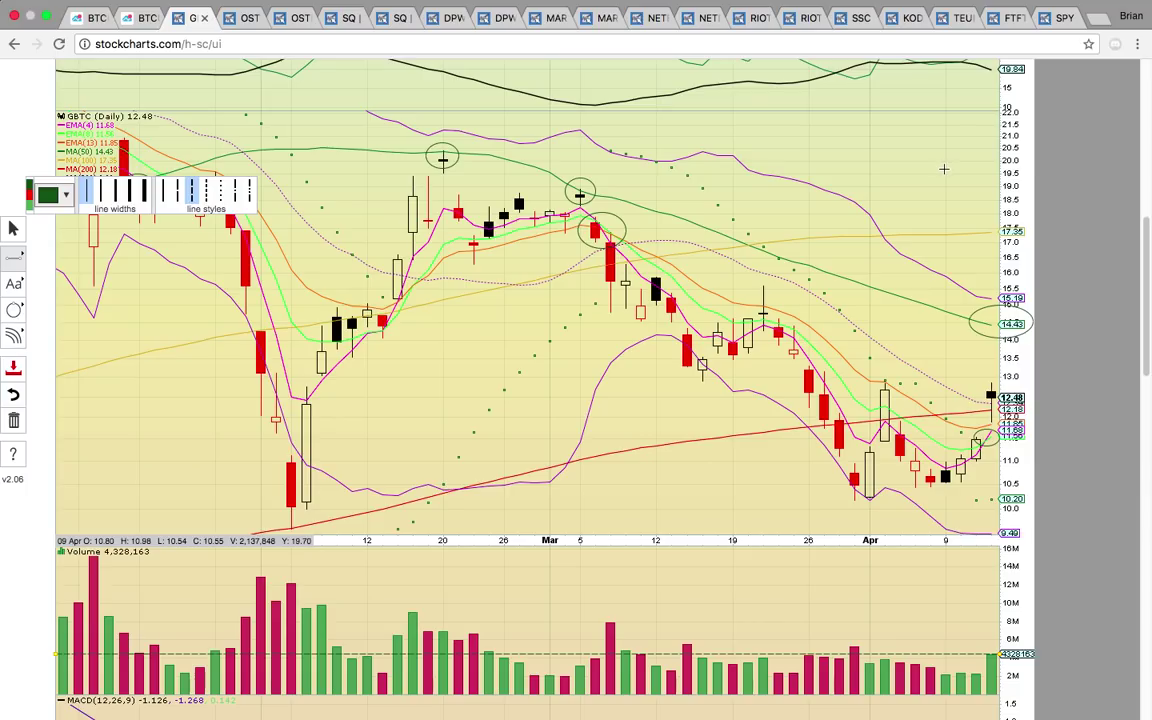
Step: Open the OSTK daily chart and circle the day's percentage change and the early-to-mid-March candle cluster
click(250, 17)
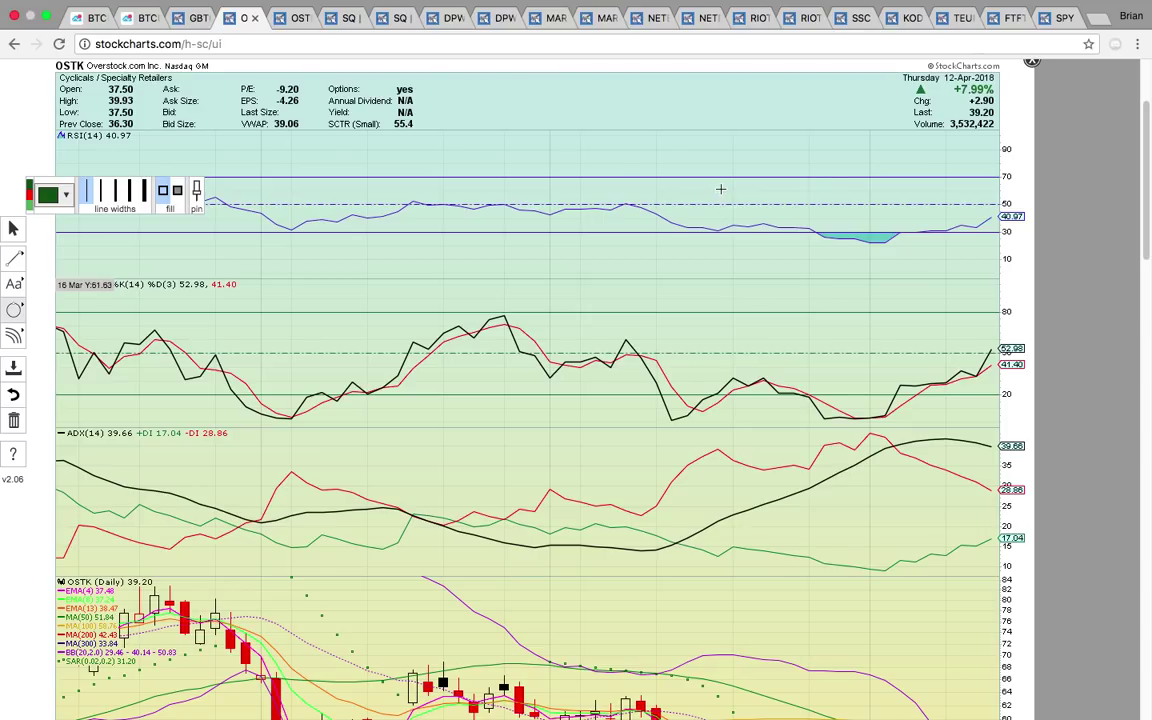
drag(1003, 99, 903, 72)
scroll(903, 72, down, 7)
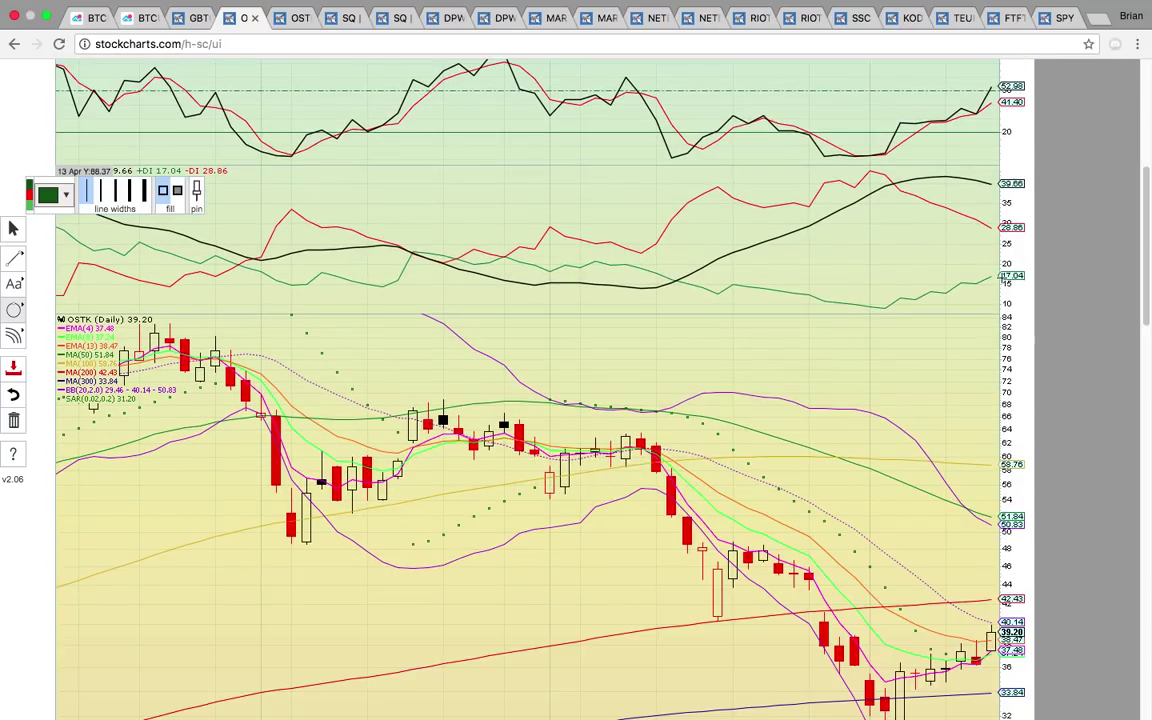
scroll(903, 250, down, 3)
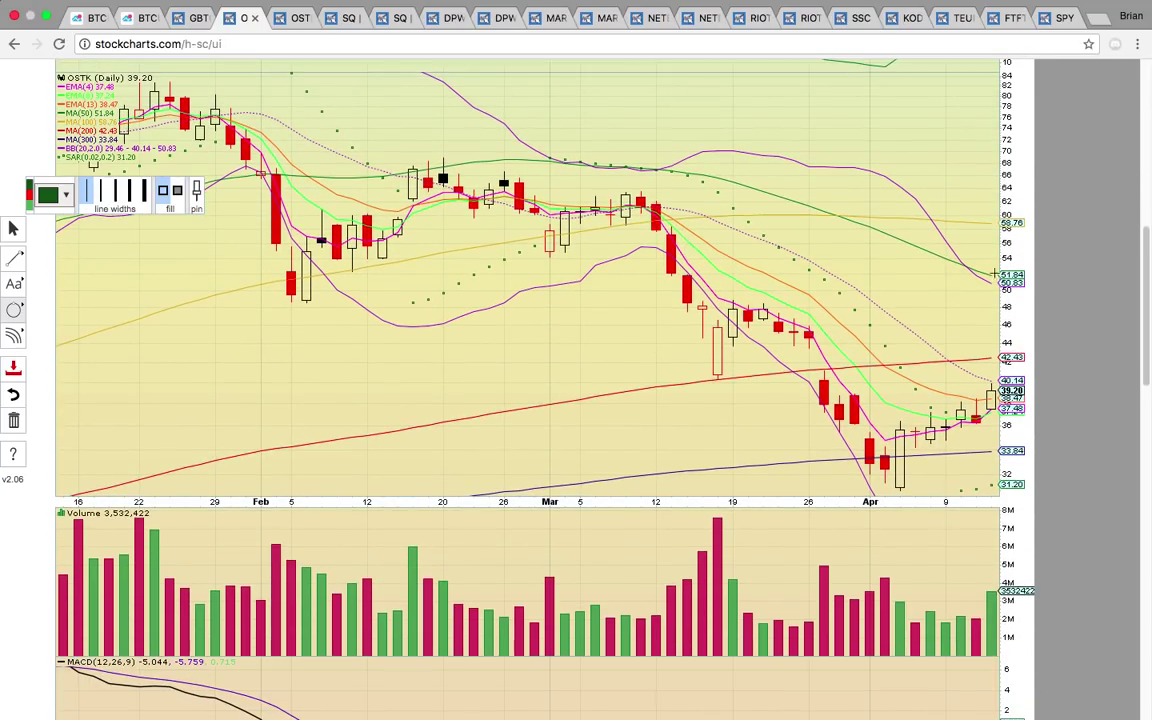
mouse_move(657, 228)
mouse_down()
mouse_move(528, 165)
mouse_move(590, 208)
mouse_move(526, 162)
mouse_move(583, 183)
mouse_up()
Step: Compare the GBTC and BTC/USD daily charts, and return to the OSTK daily chart
click(190, 18)
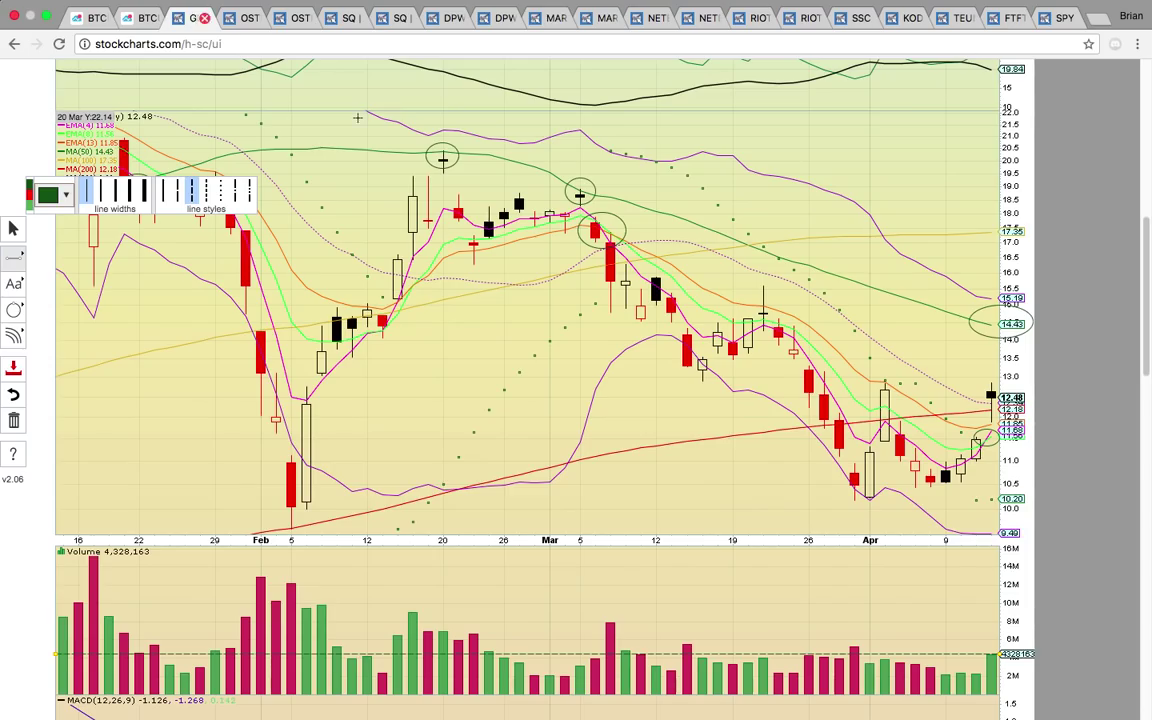
click(145, 18)
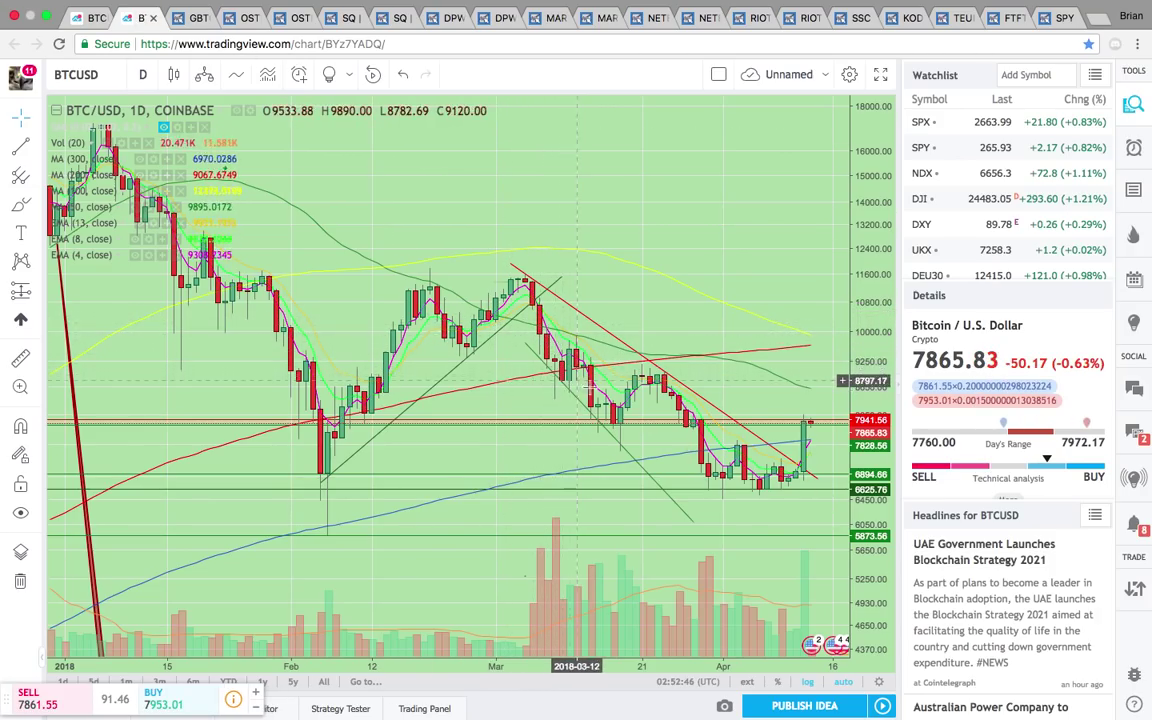
click(238, 18)
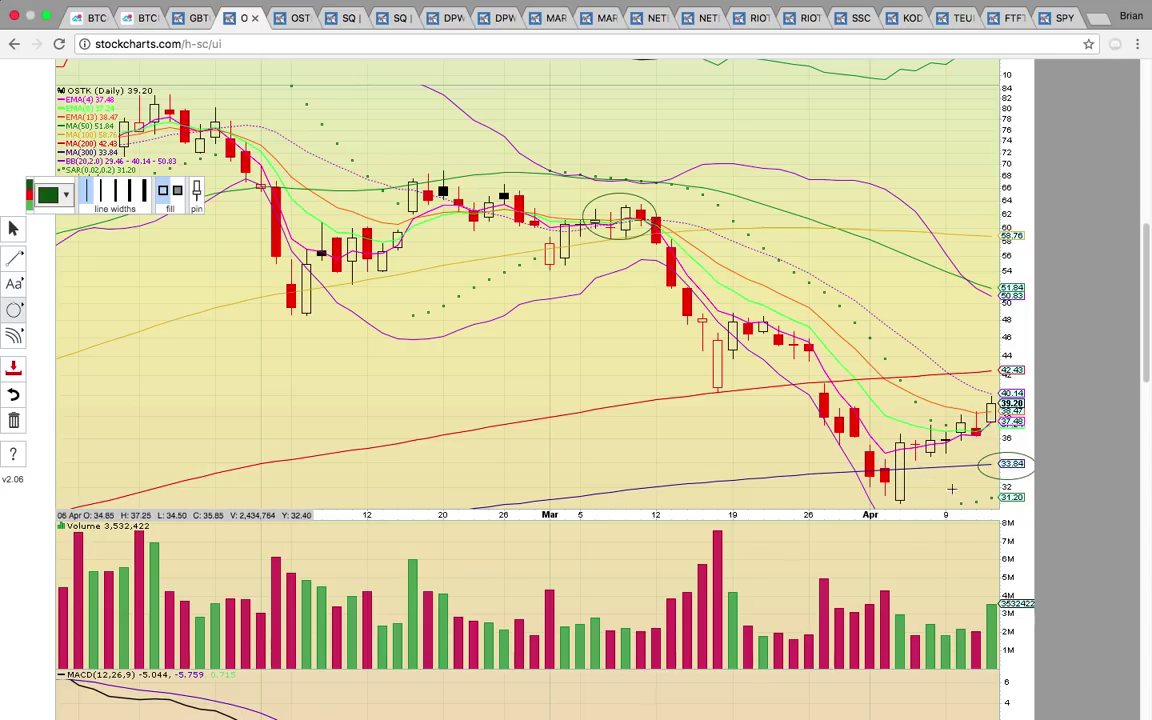
Step: Circle the OSTK 300-day average value with the early-April candles, and the latest short-term EMA crossover with its legend entries
drag(988, 455, 1031, 472)
drag(847, 458, 915, 500)
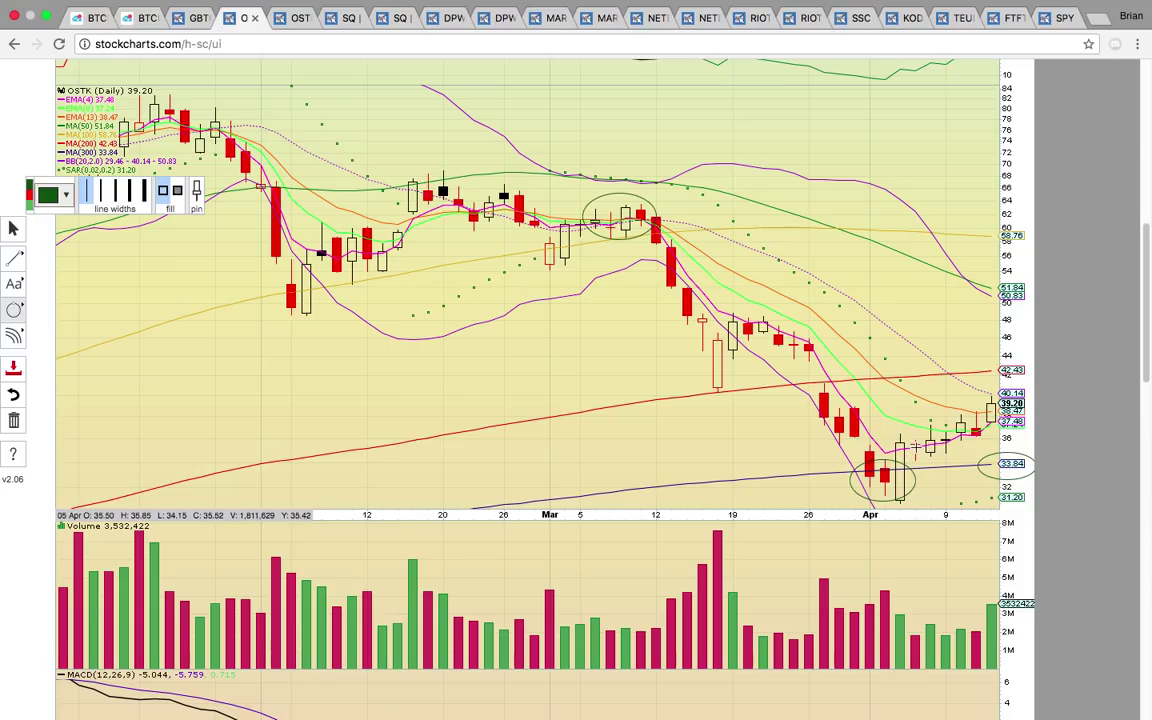
drag(980, 438, 964, 427)
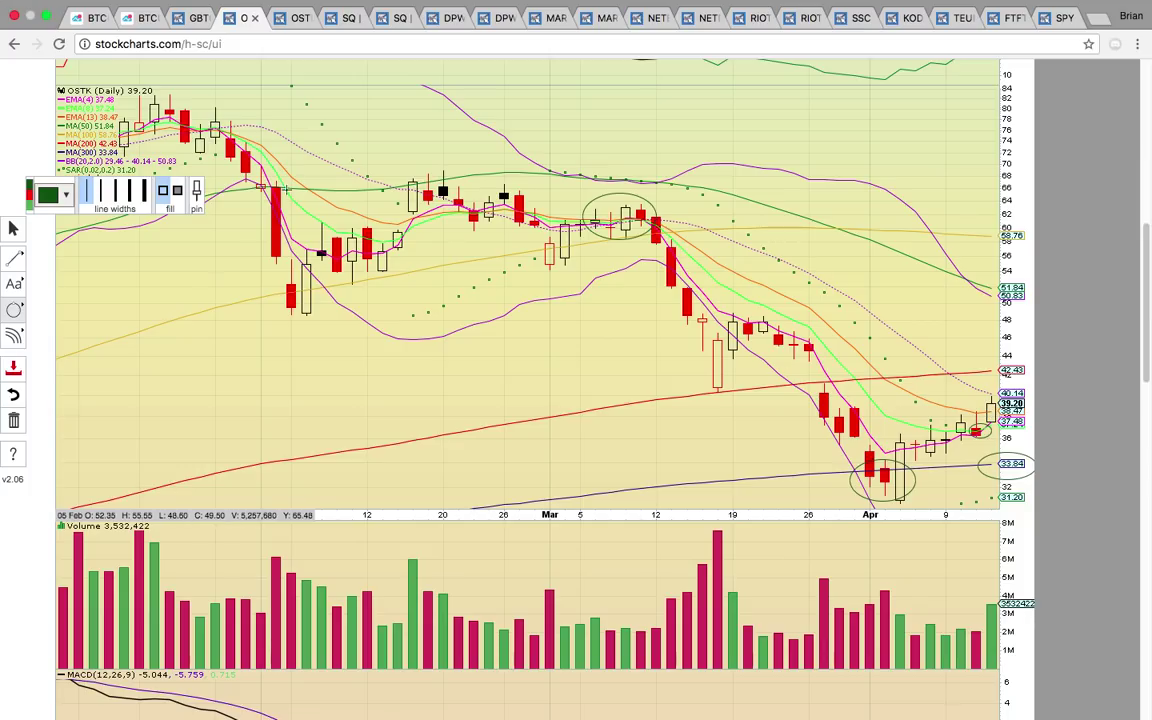
drag(128, 108, 44, 97)
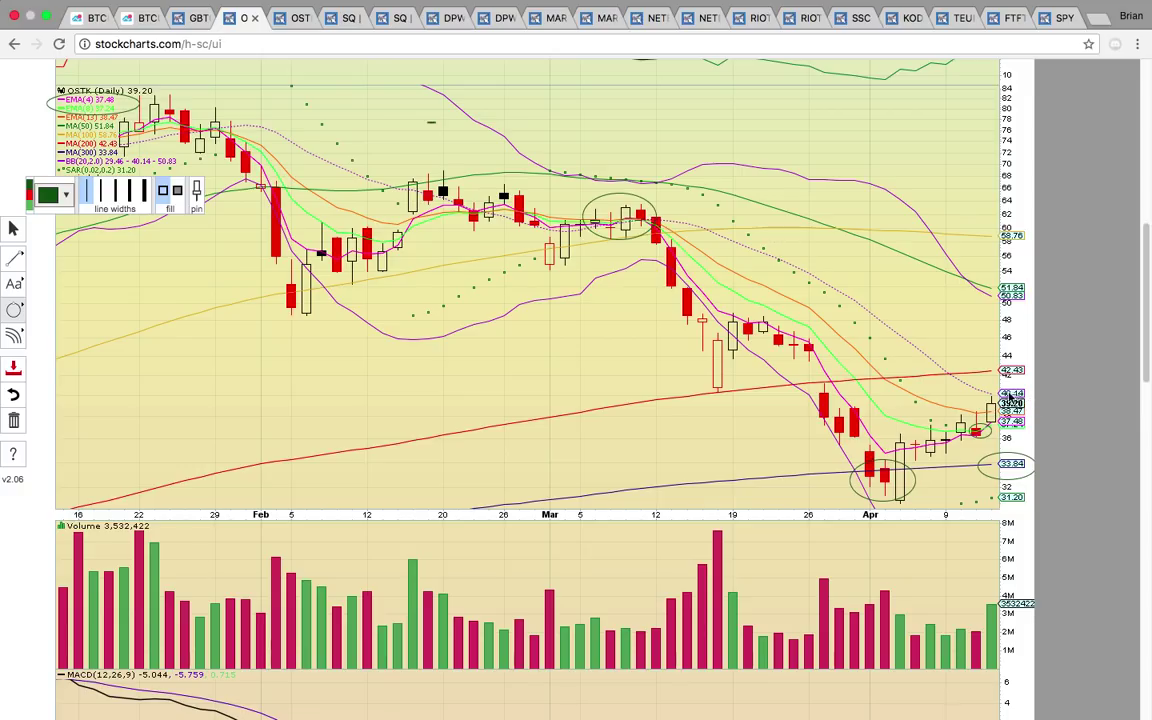
Step: Circle the OSTK middle Bollinger band and 200-day average values, plus the mid-February candles at the 50-day average
drag(988, 390, 1022, 403)
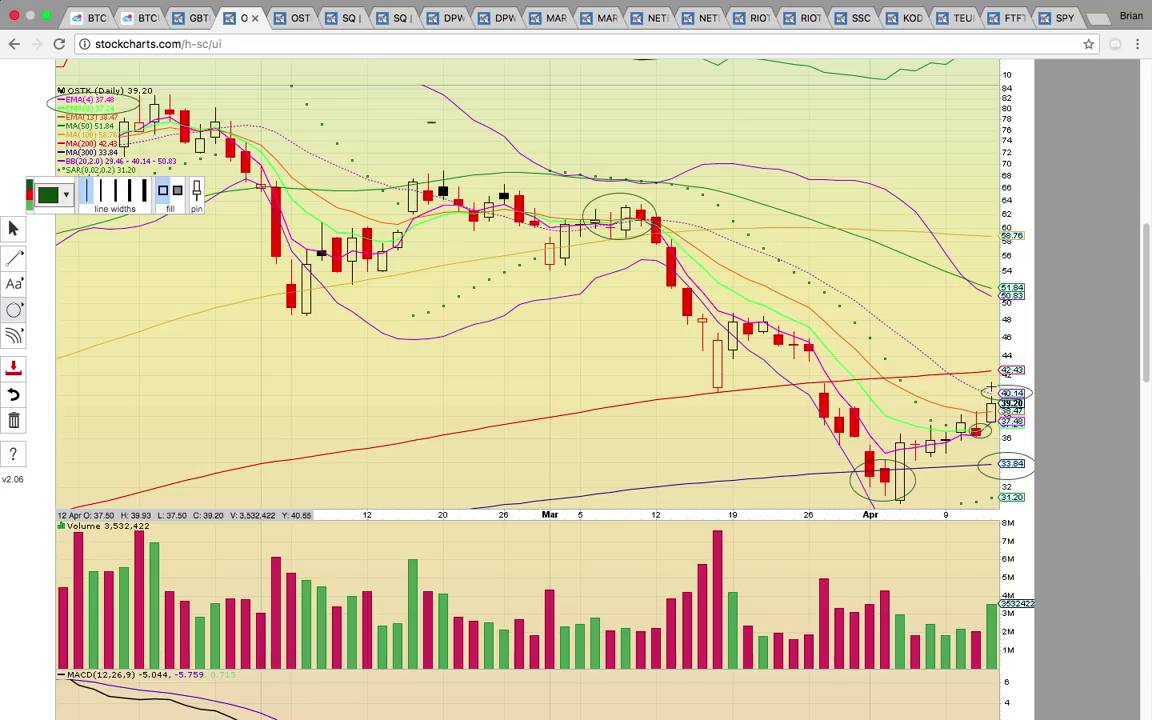
drag(972, 362, 1033, 378)
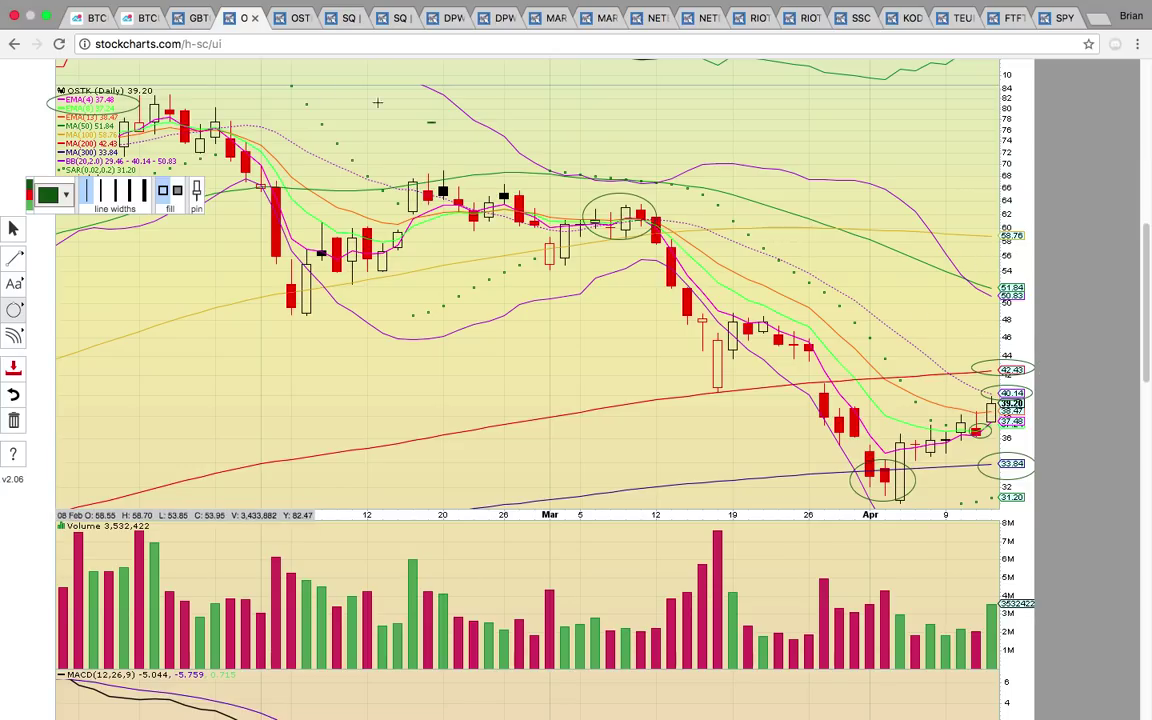
drag(446, 216, 392, 172)
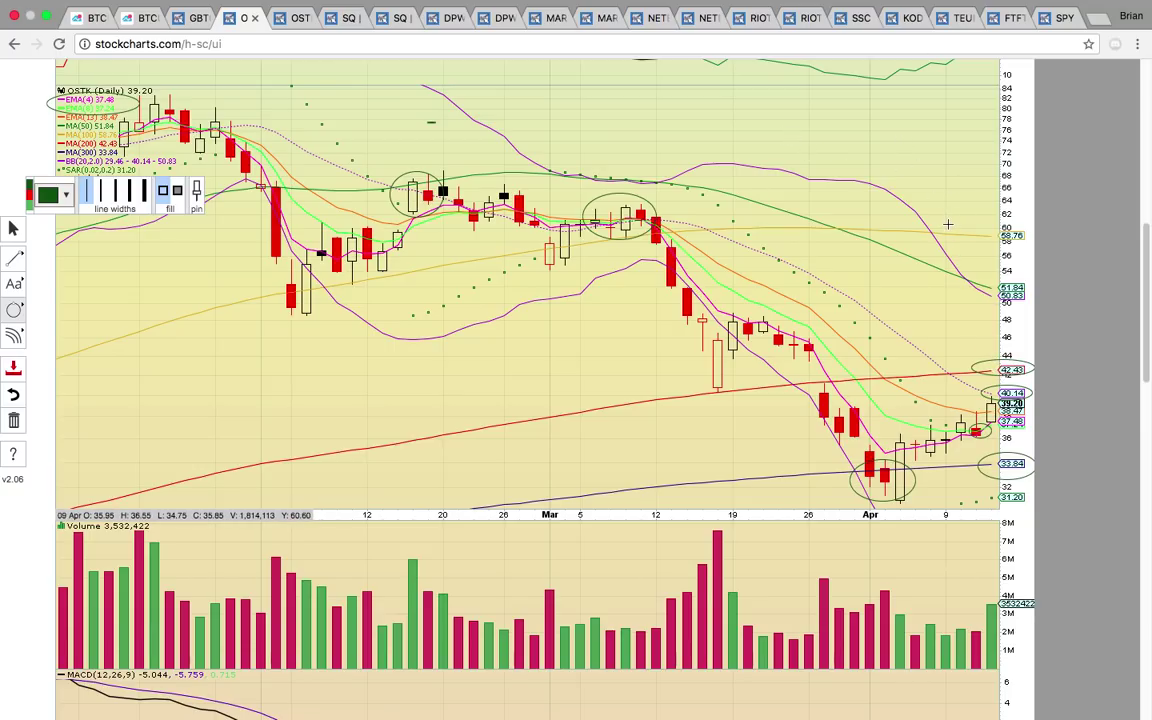
scroll(947, 224, down, 1)
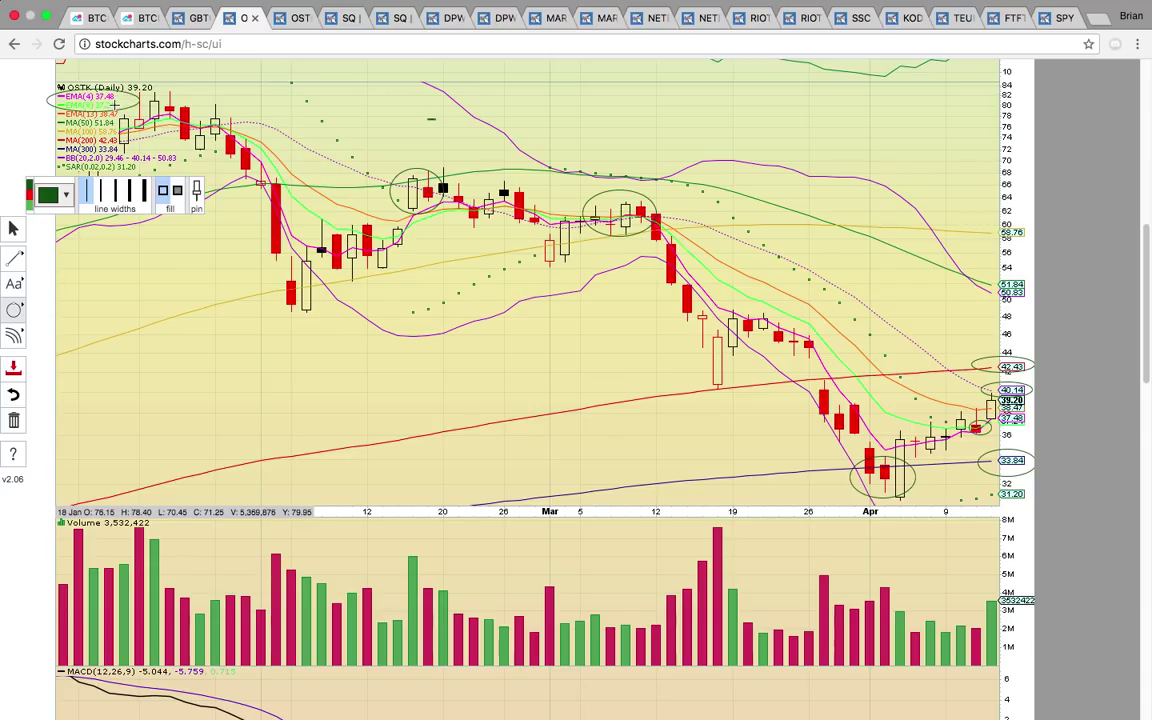
Step: Open the OSTK 15-minute chart and draw dashed horizontal lines at about 38.4, 38.85 and 39.55
click(314, 20)
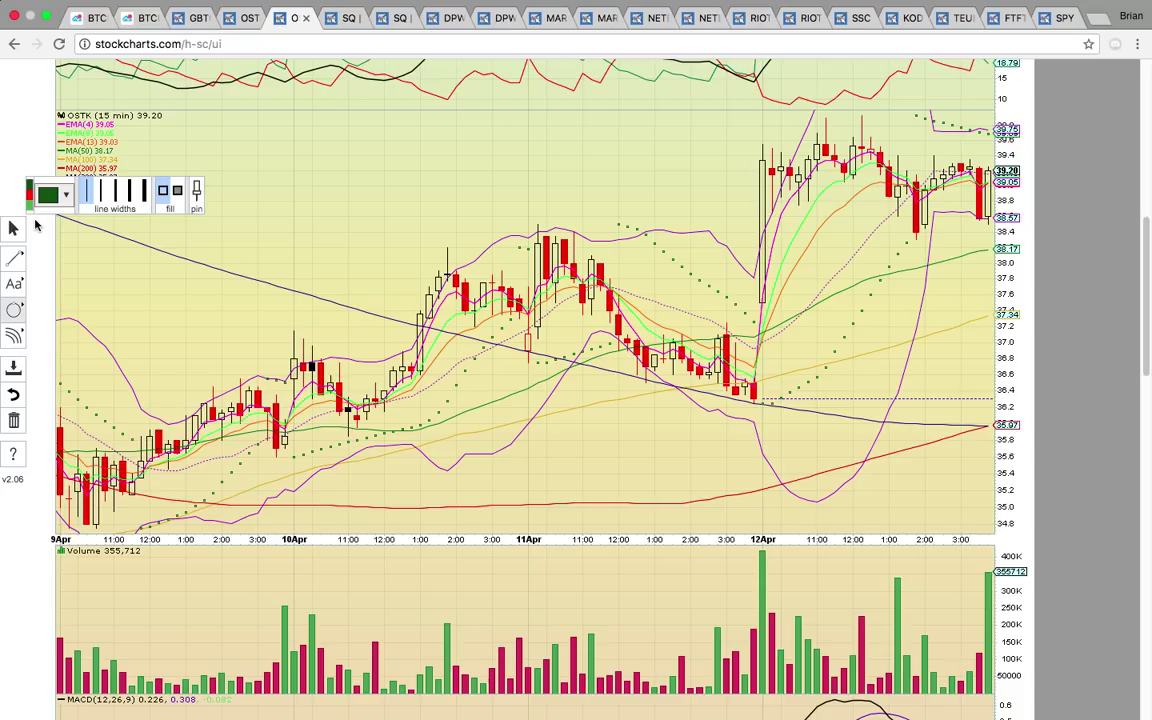
click(14, 258)
click(80, 309)
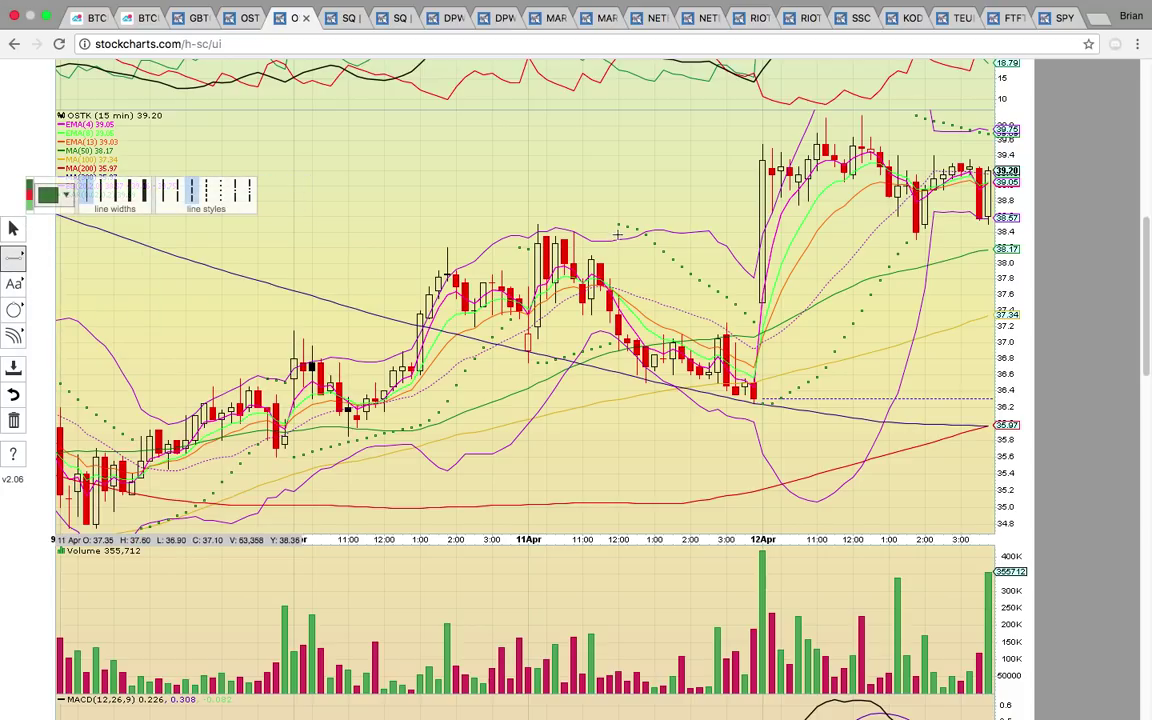
click(634, 234)
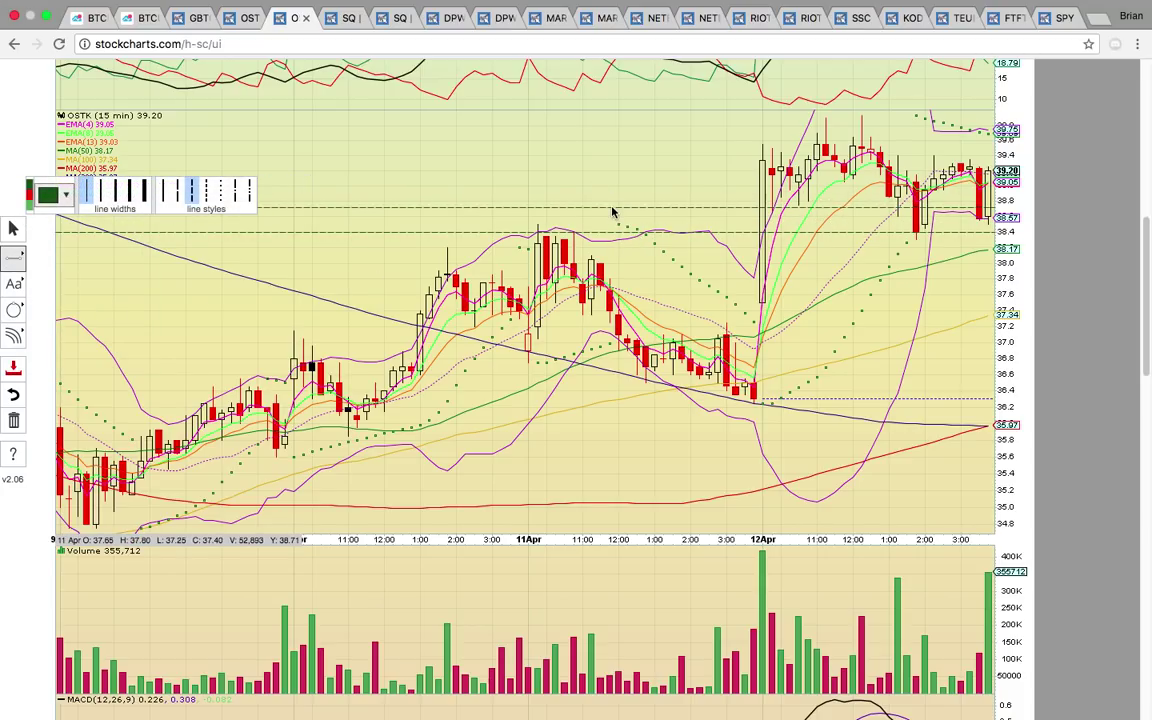
click(620, 199)
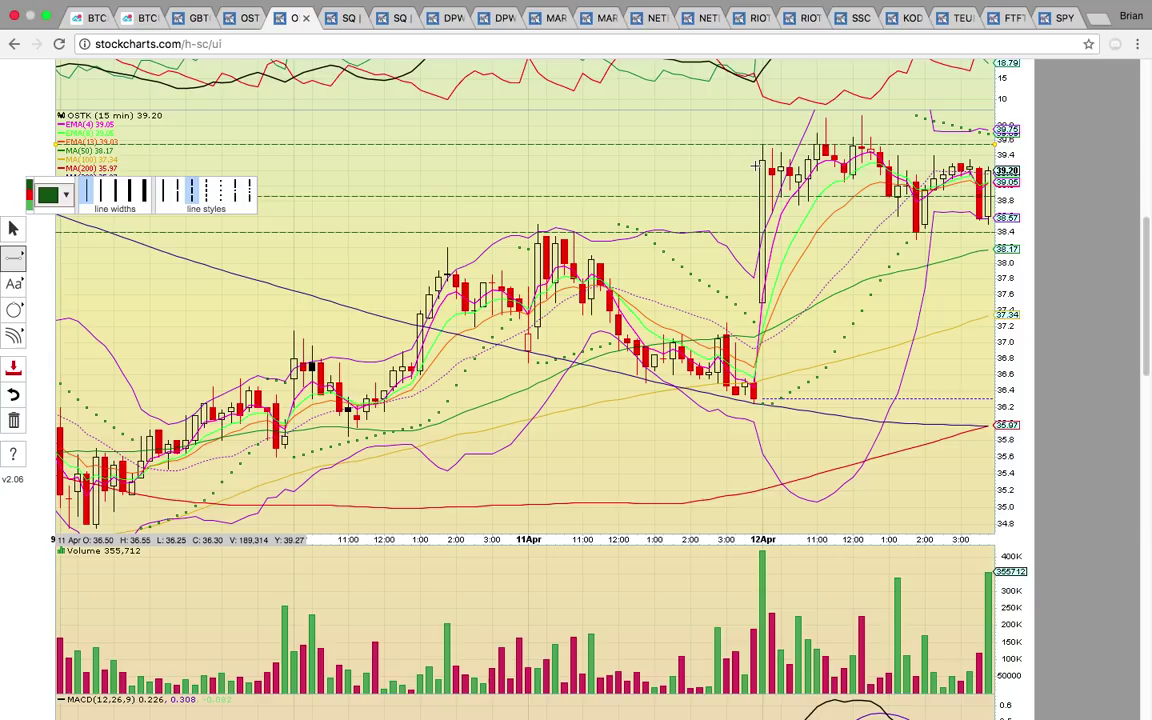
Step: Recolor the uppermost dashed line red and circle the 12 April candles at that level around 11:00
click(30, 194)
click(14, 310)
click(55, 322)
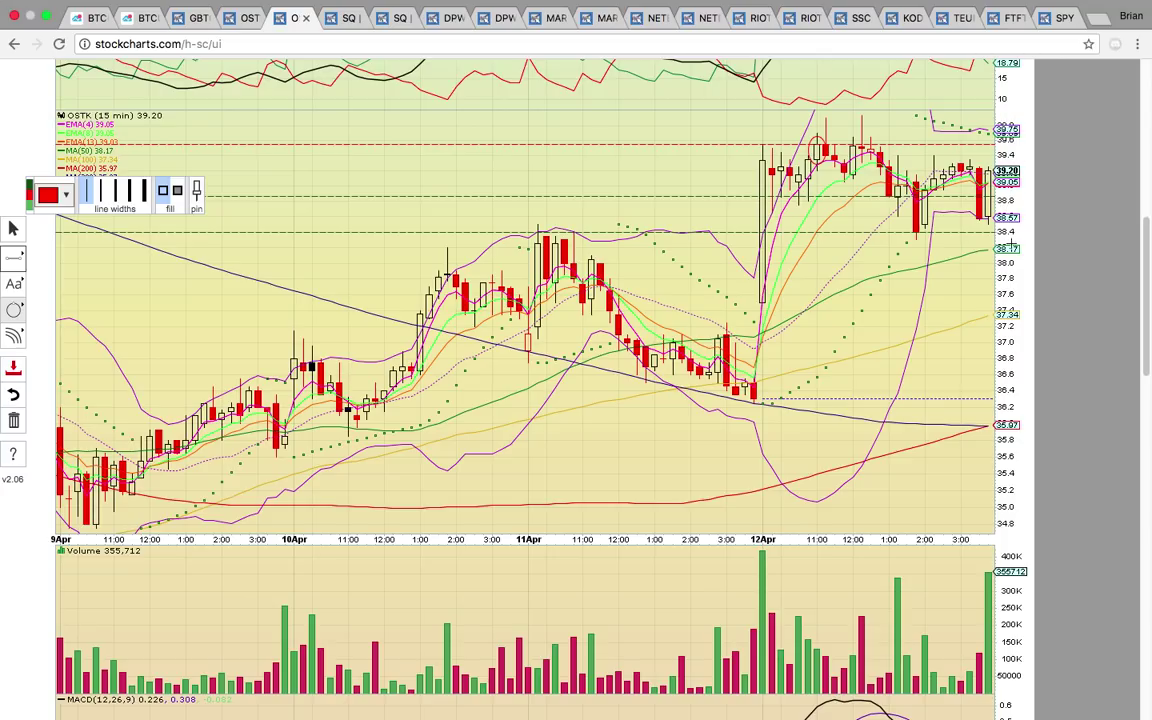
Step: Circle the 50-period average value on the OSTK 15-minute chart, and the date and percent change on the SQ daily chart
drag(1024, 229, 986, 262)
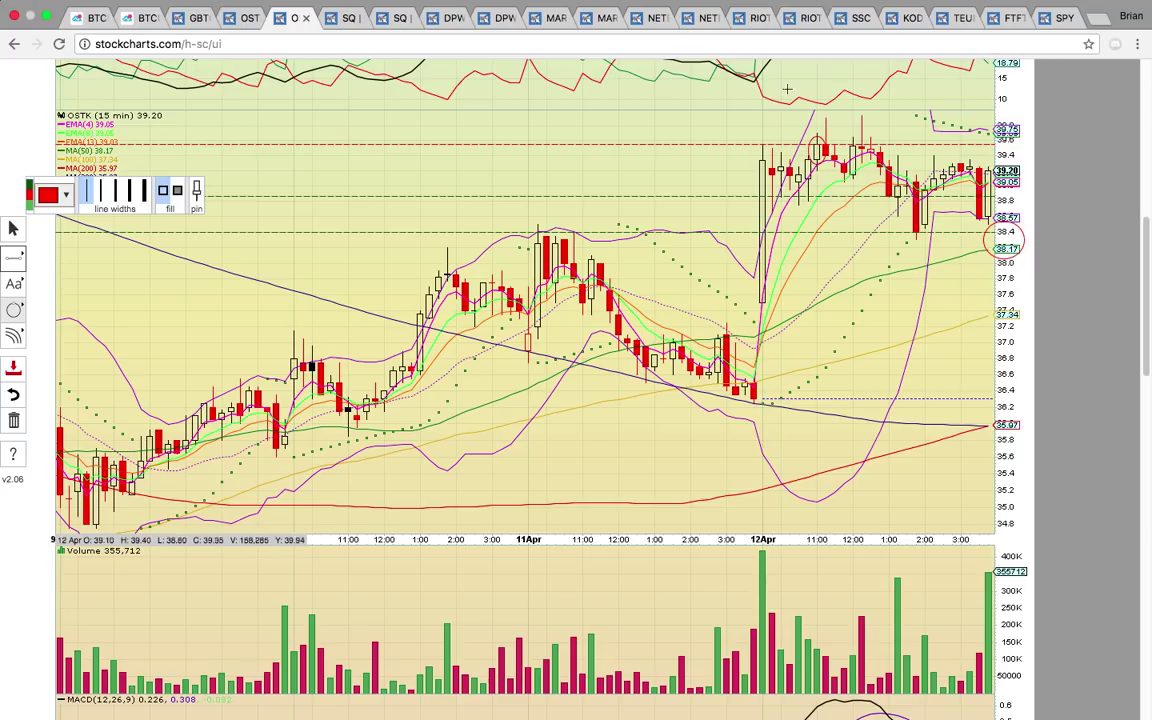
click(345, 17)
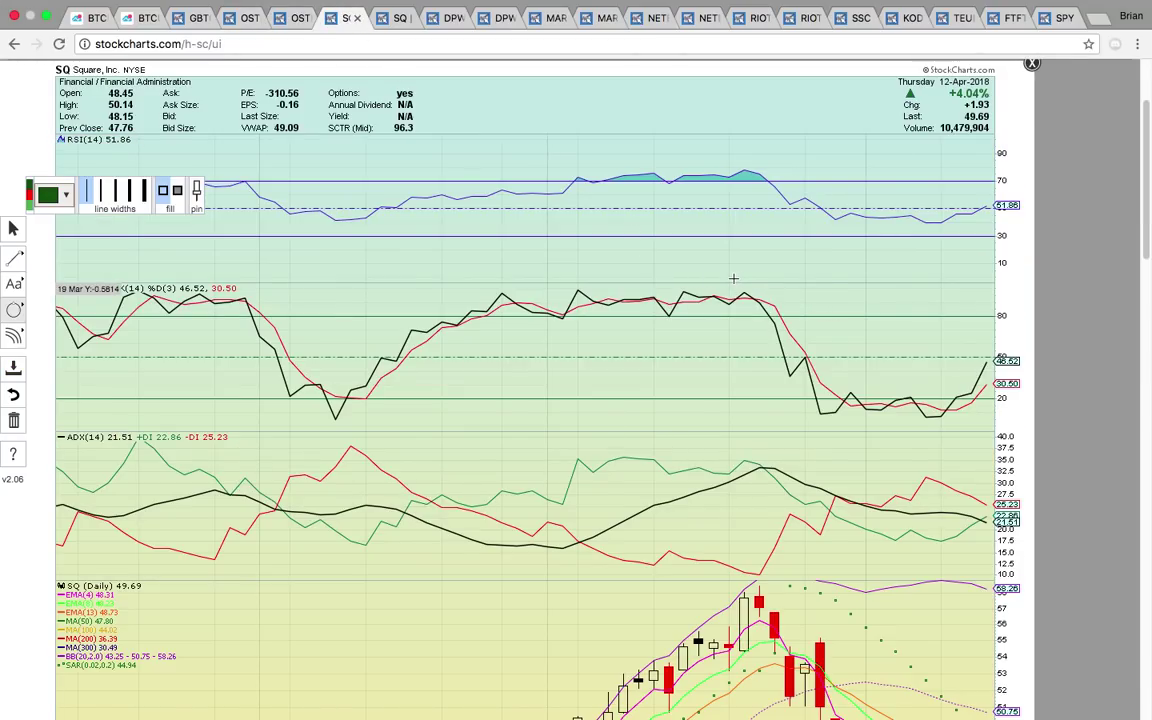
mouse_move(1003, 106)
mouse_down()
mouse_move(895, 85)
mouse_move(881, 70)
mouse_up()
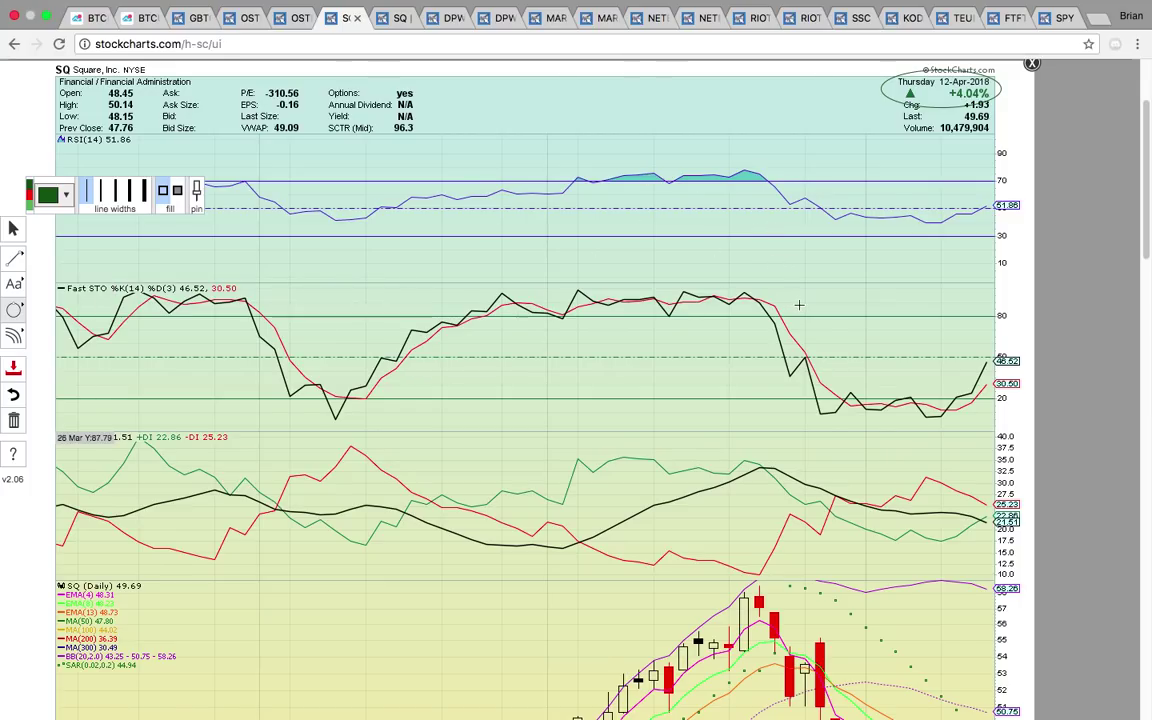
Step: Circle the SQ late-March candles at the middle Bollinger band, the 50-day and middle-band values, and the chart title with EMA legend entries
scroll(797, 301, down, 2)
scroll(797, 301, down, 9)
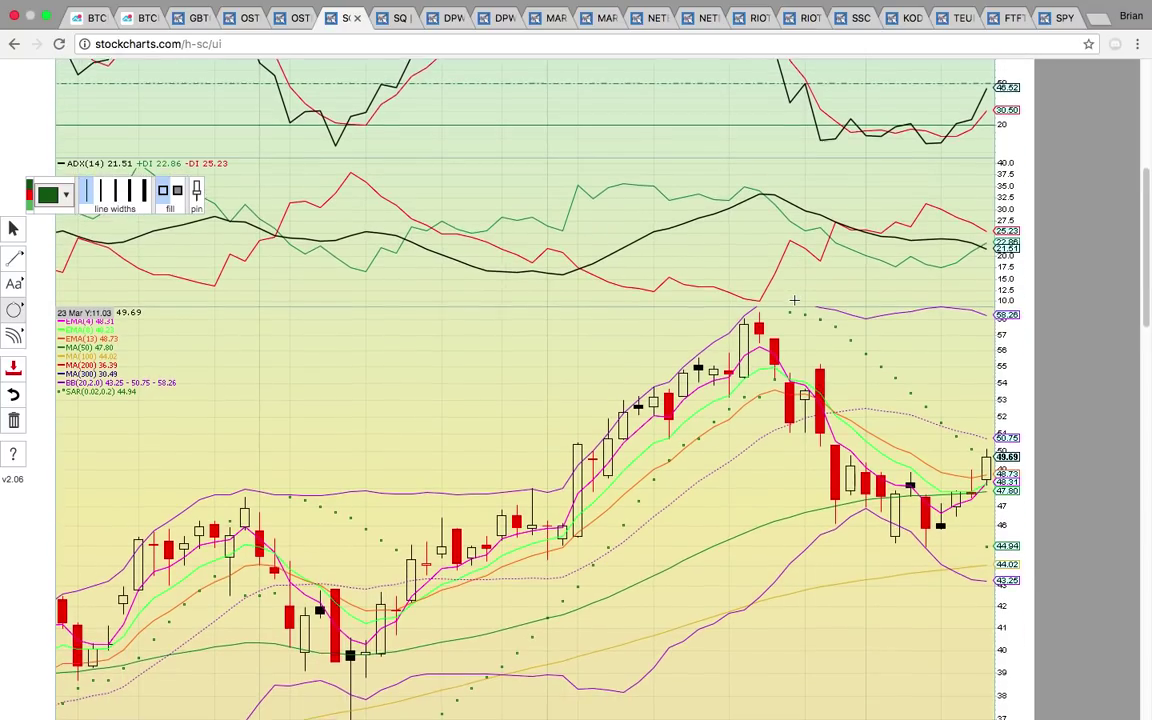
scroll(794, 300, down, 5)
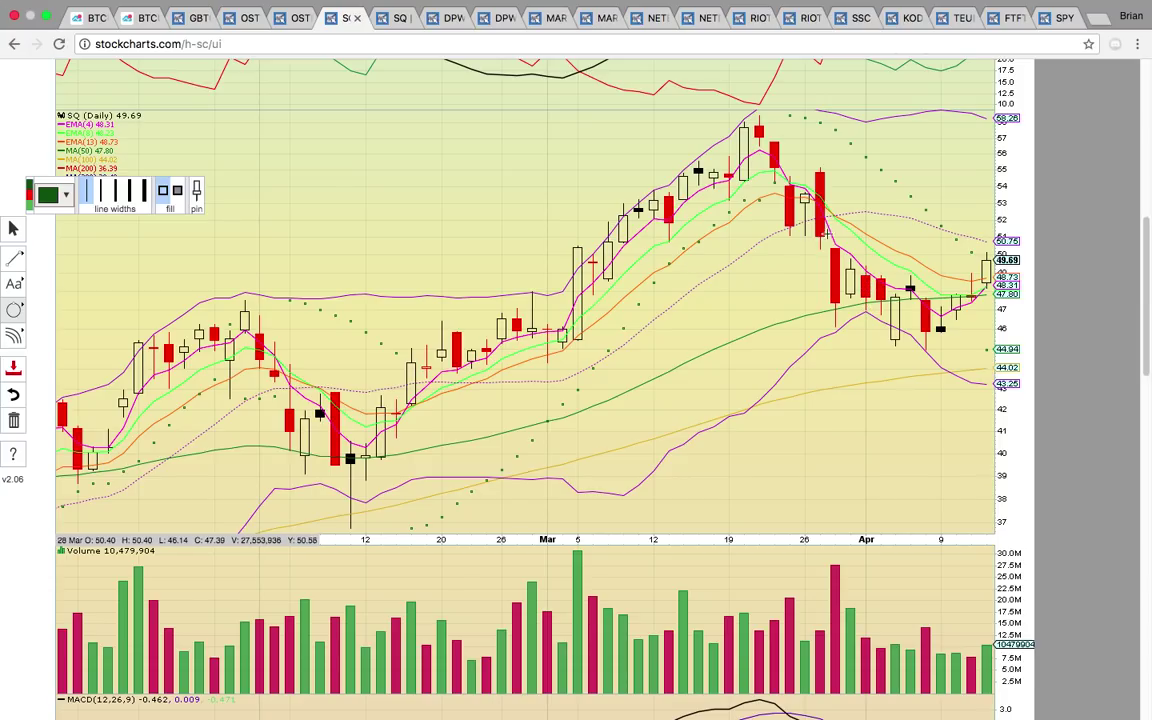
drag(845, 244, 776, 204)
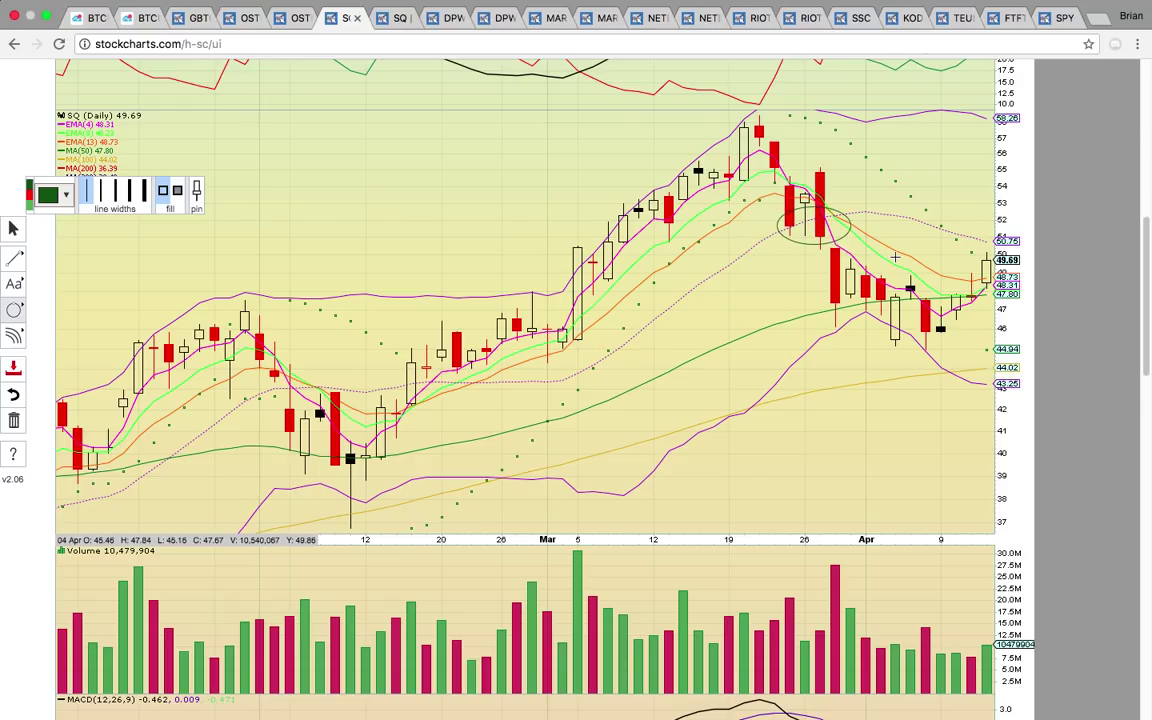
scroll(895, 258, up, 1)
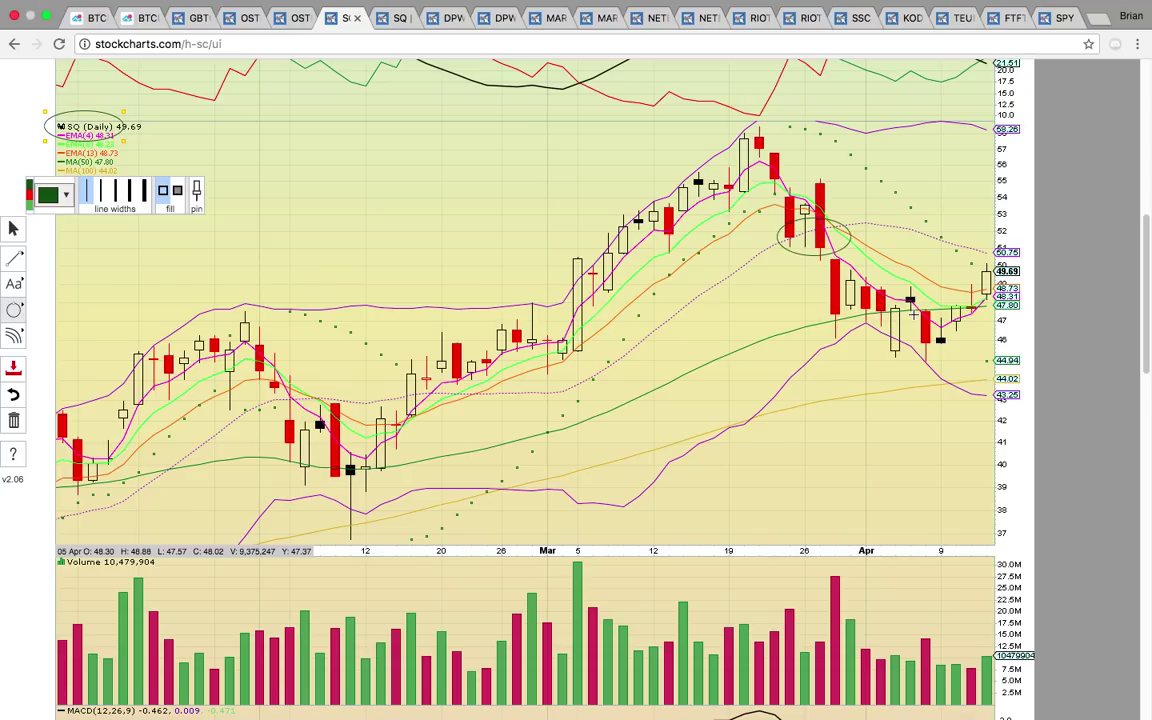
drag(1028, 306, 984, 310)
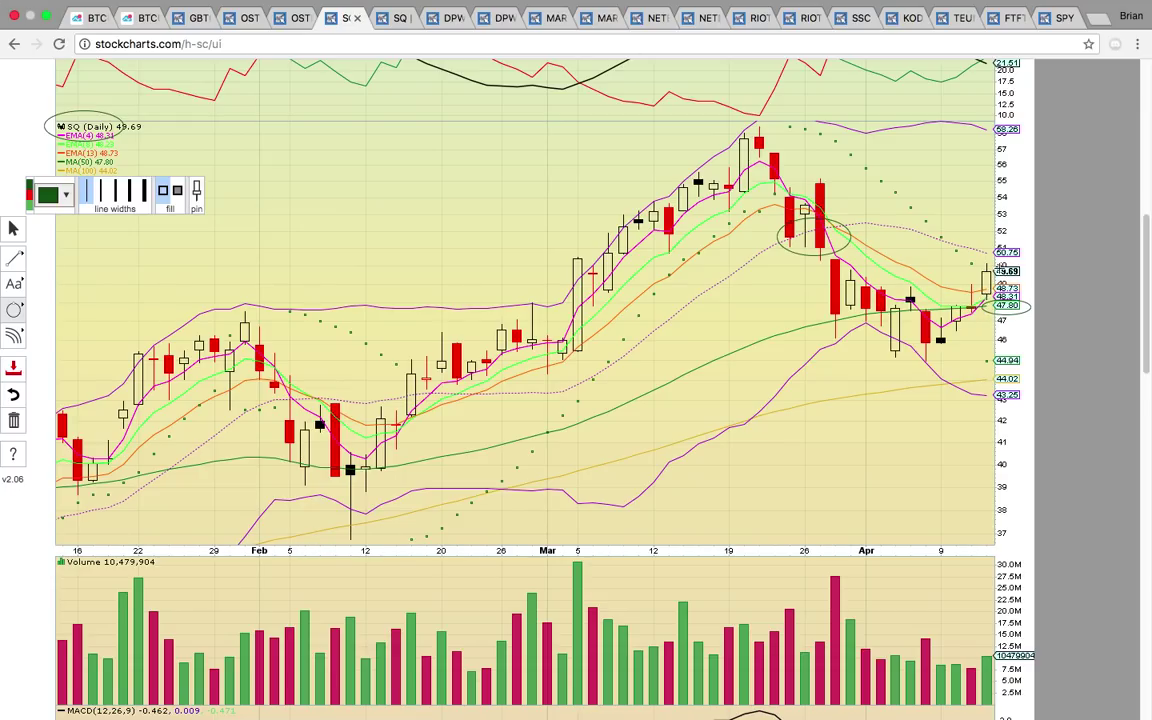
drag(138, 164, 50, 143)
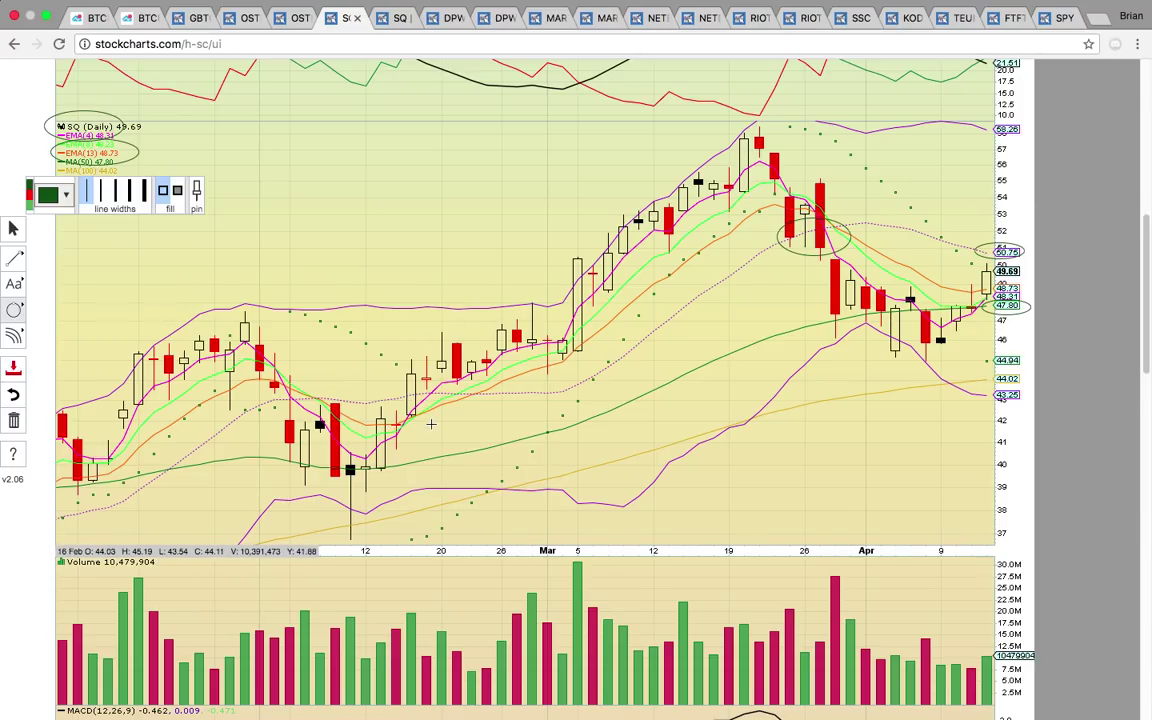
Step: Circle the SQ February candles below the middle Bollinger band, at the 50-day and 100-day averages, and back at the middle band
drag(314, 446, 264, 384)
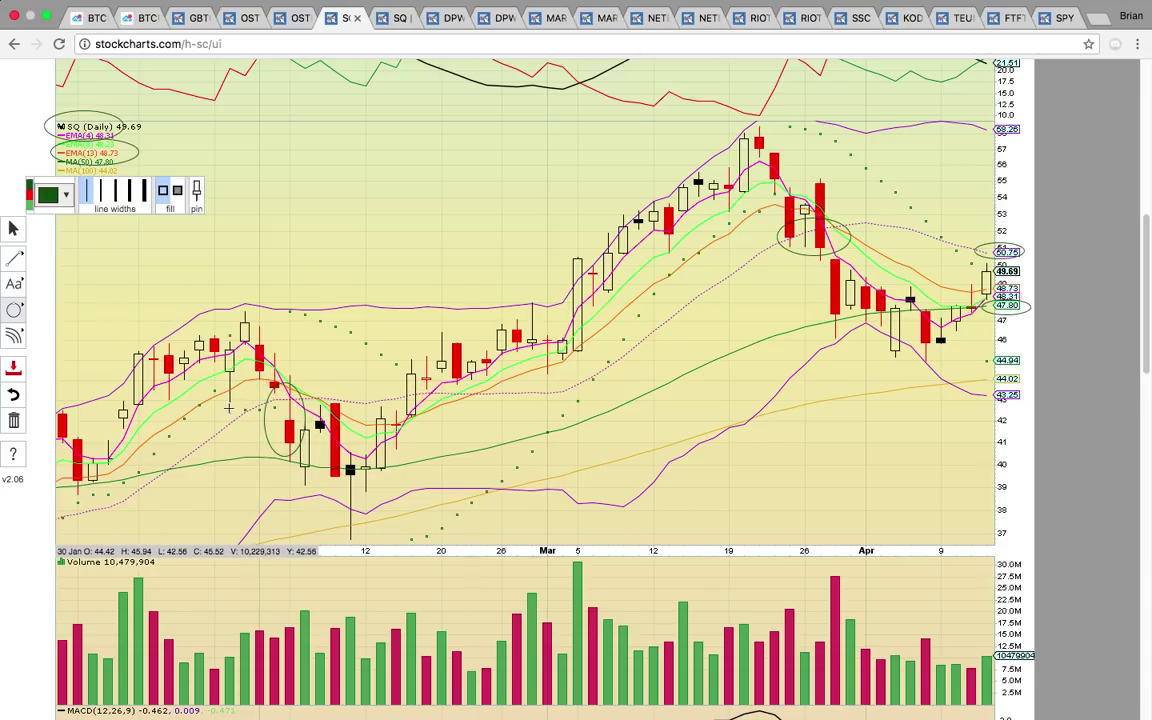
drag(410, 446, 283, 488)
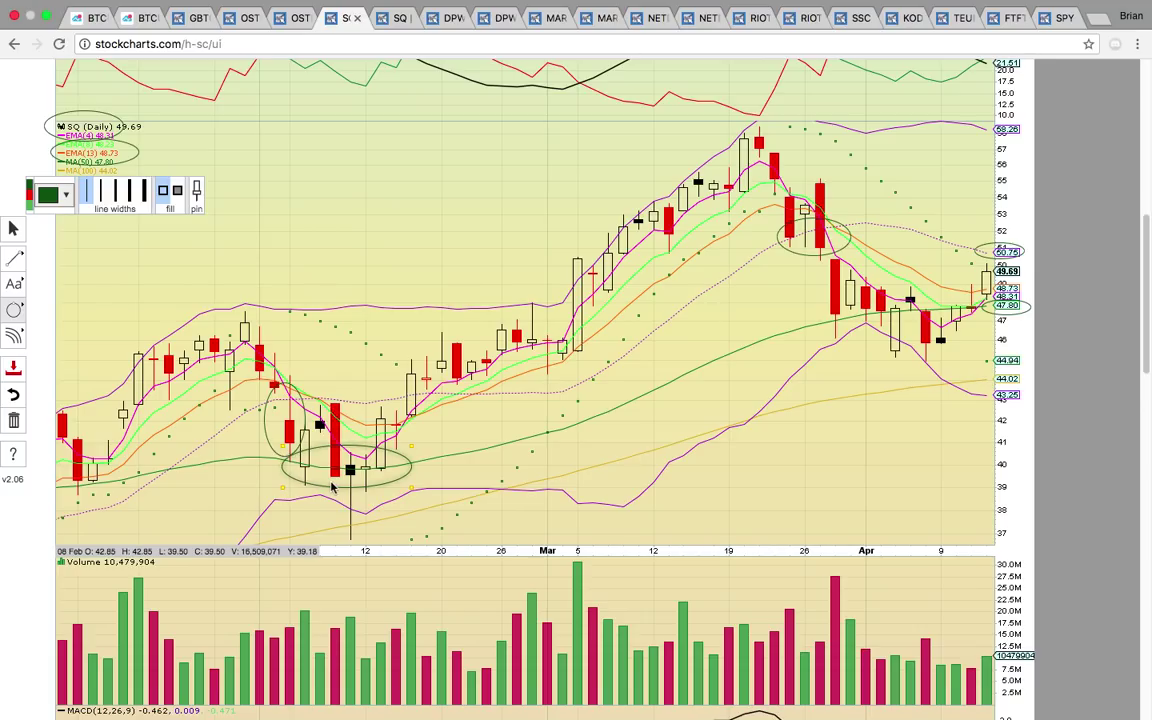
drag(362, 509, 328, 536)
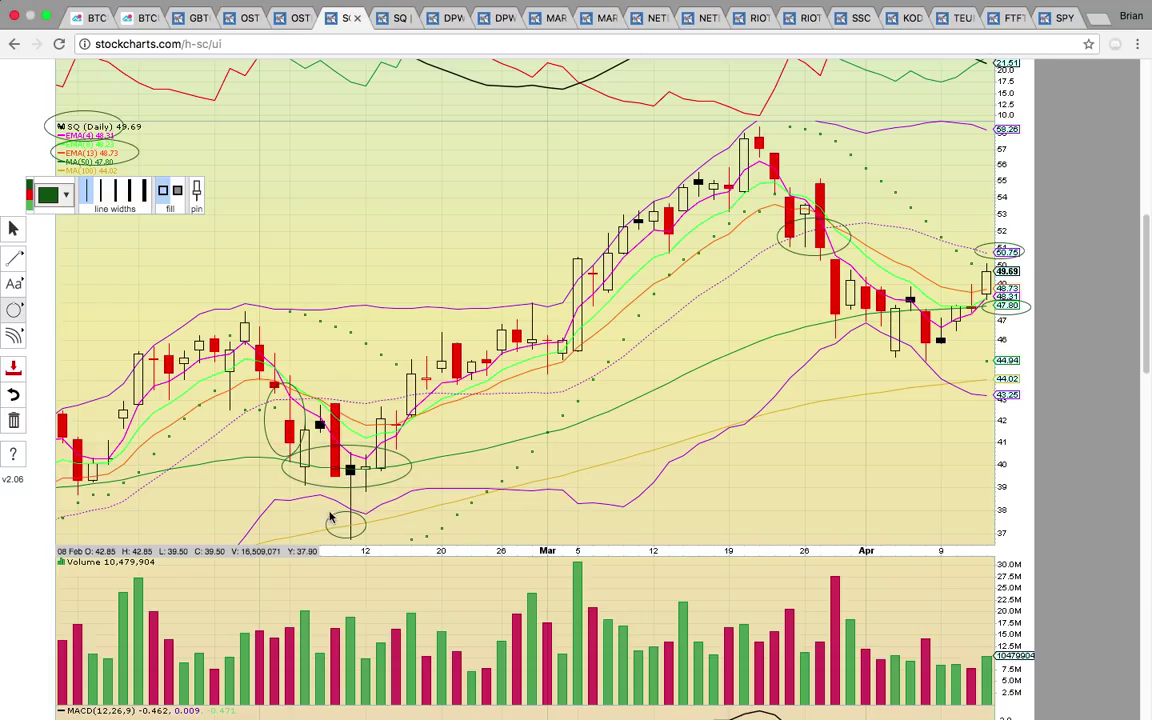
drag(426, 362, 404, 421)
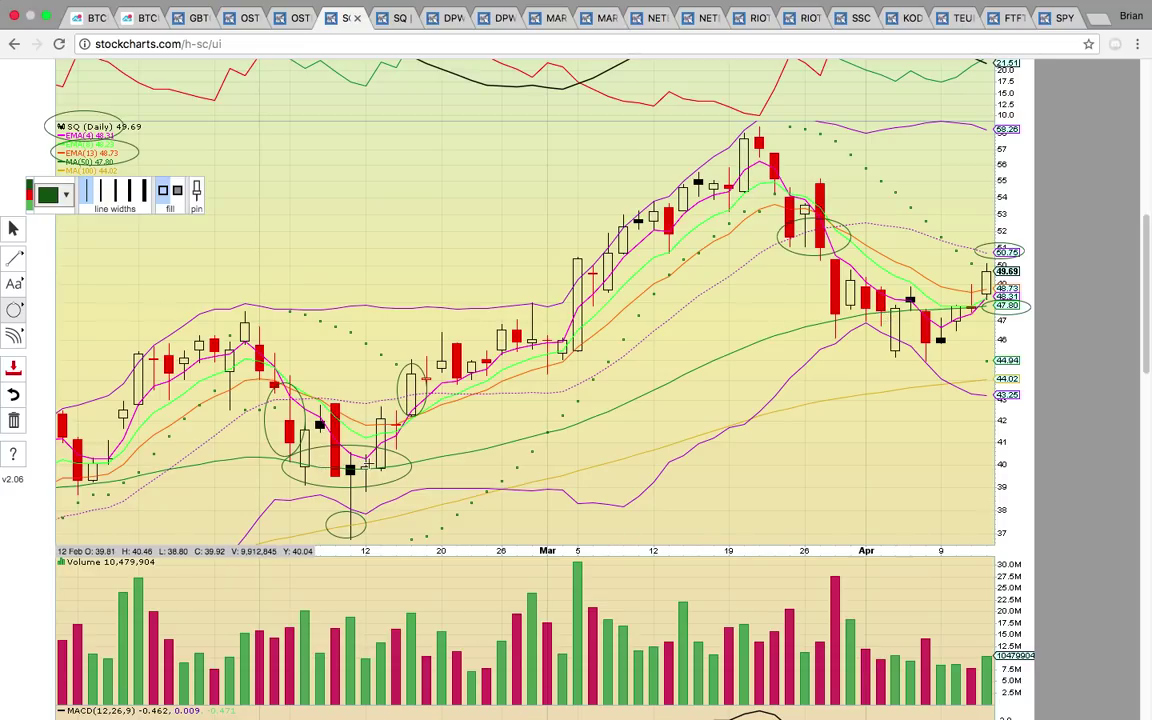
Step: Circle the SQ late-March to April candles around the 50-day average, the early-April low, the latest candle and the upper Bollinger band value
mouse_move(818, 289)
mouse_down()
mouse_move(928, 335)
mouse_move(956, 384)
mouse_up()
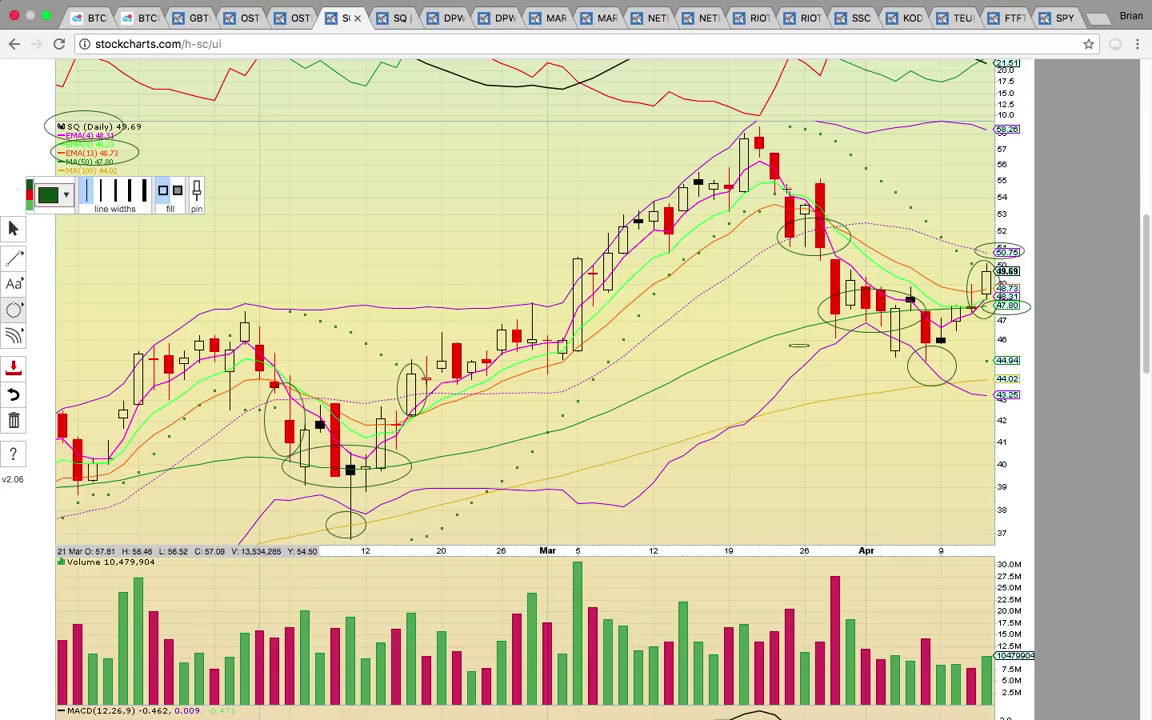
drag(962, 103, 1014, 160)
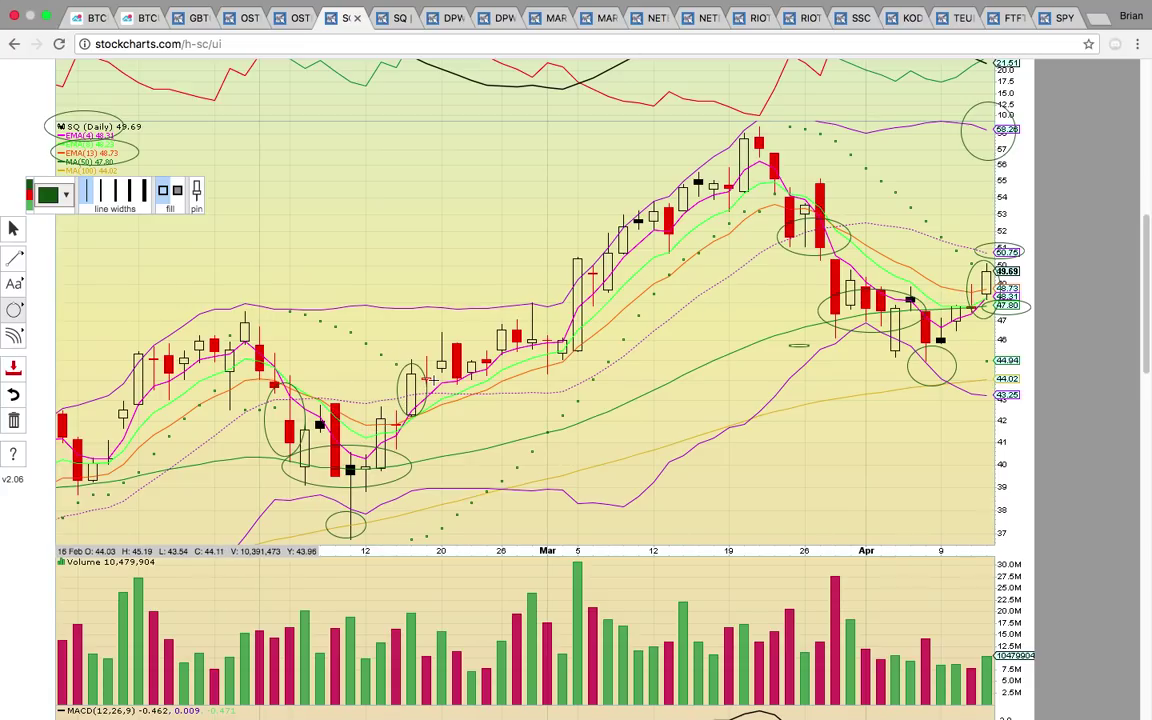
Step: Undo the circles drawn on the SQ daily price chart and its legend
click(14, 395)
click(14, 395)
click(14, 395)
click(14, 395)
click(14, 395)
click(14, 395)
click(14, 395)
click(14, 395)
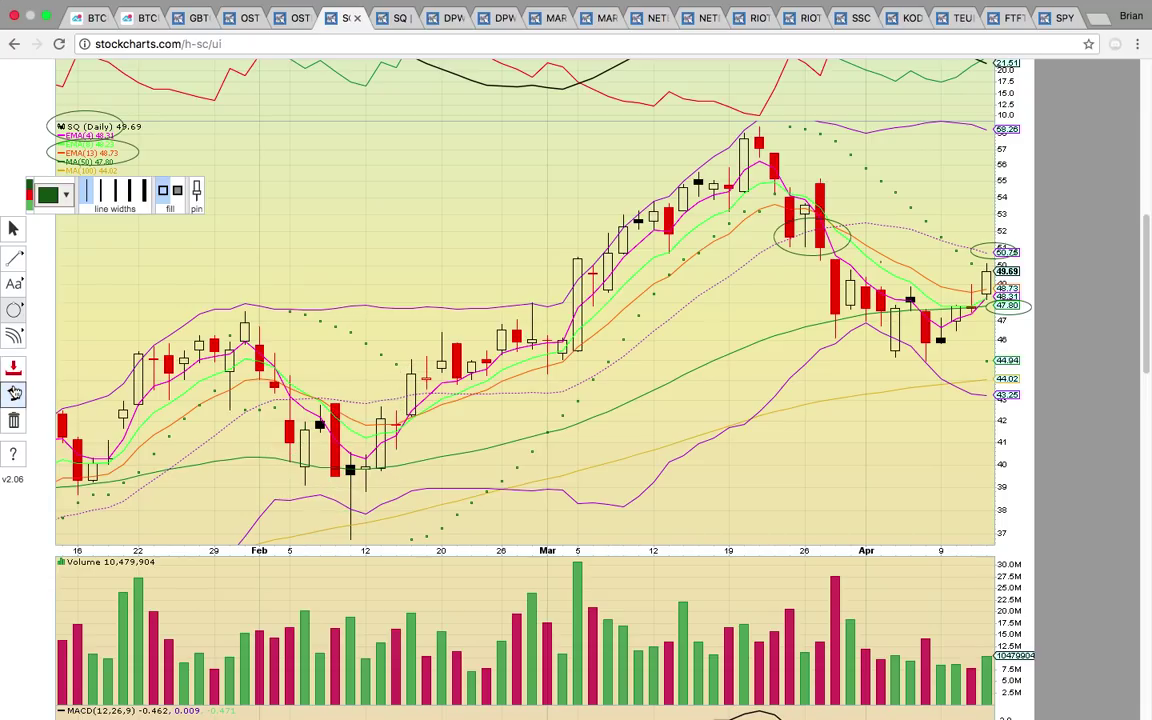
click(14, 393)
click(14, 393)
click(14, 393)
click(14, 393)
click(14, 393)
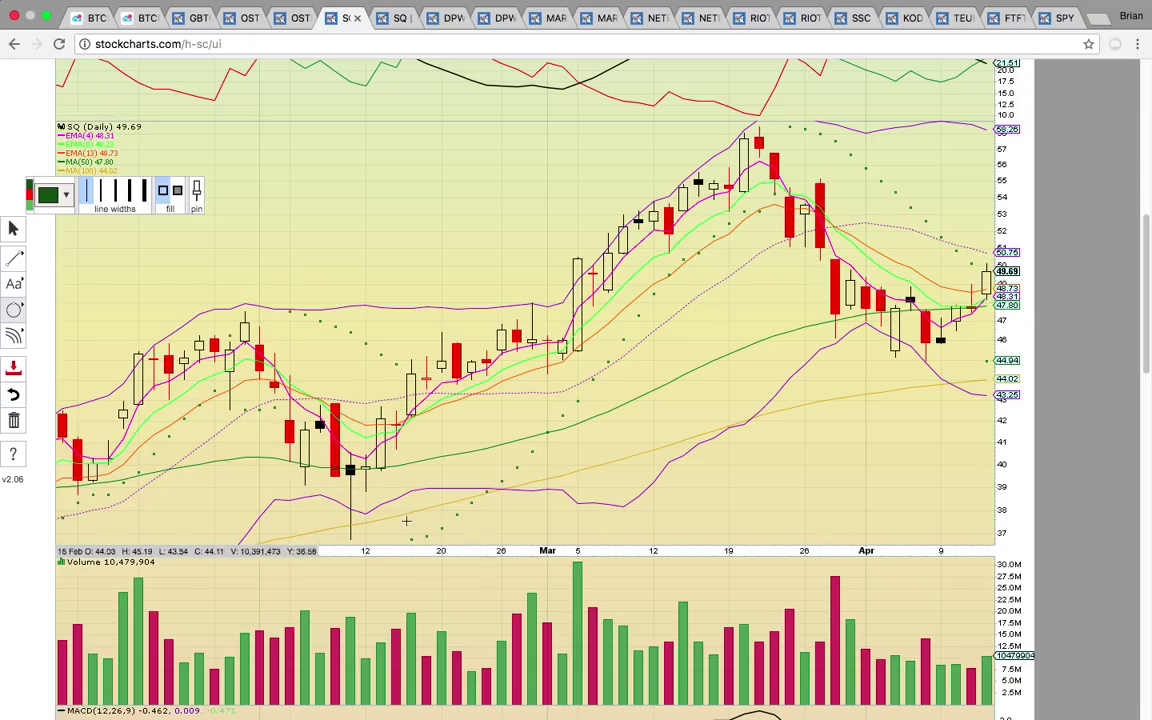
Step: Circle the mid-February and latest short-term EMA crossovers on the SQ daily chart, along with the EMA and 50-day average legend entries
drag(430, 429, 384, 398)
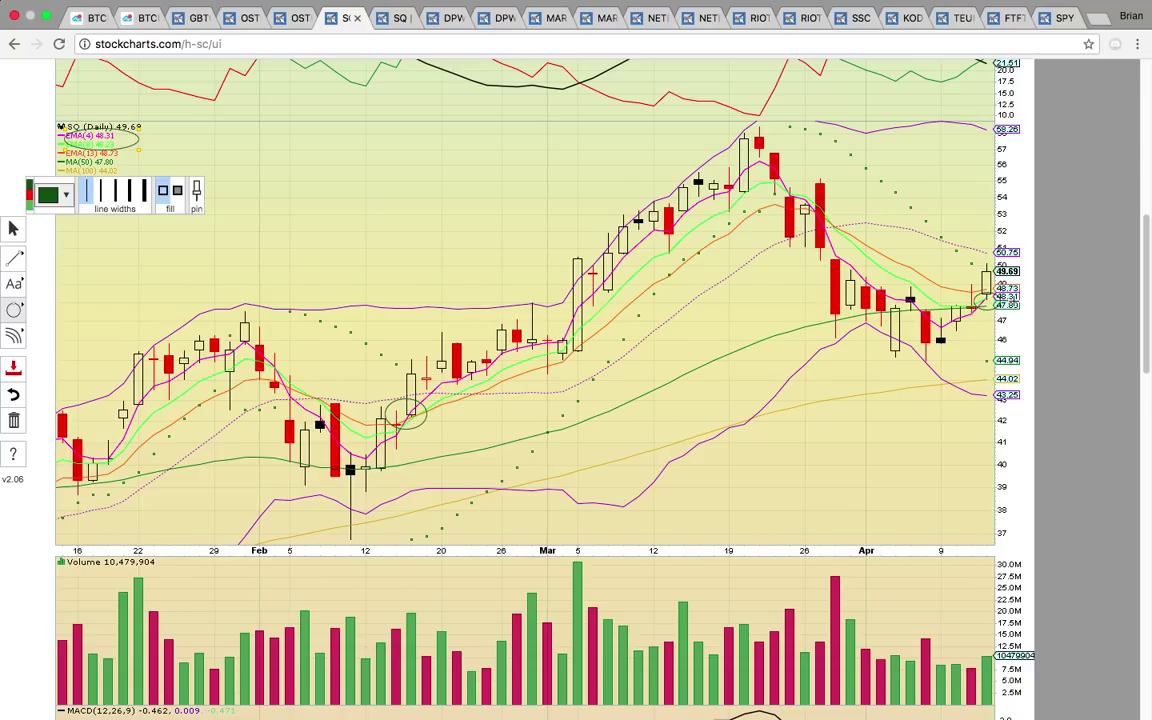
scroll(525, 380, down, 1)
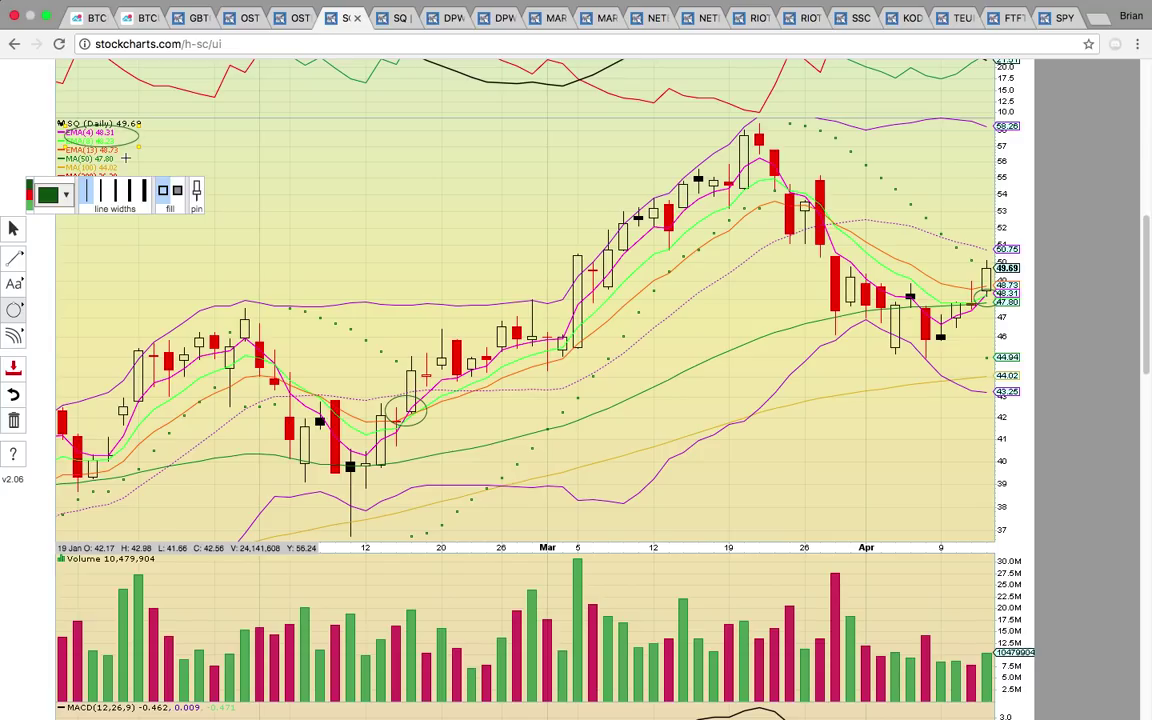
drag(132, 166, 72, 158)
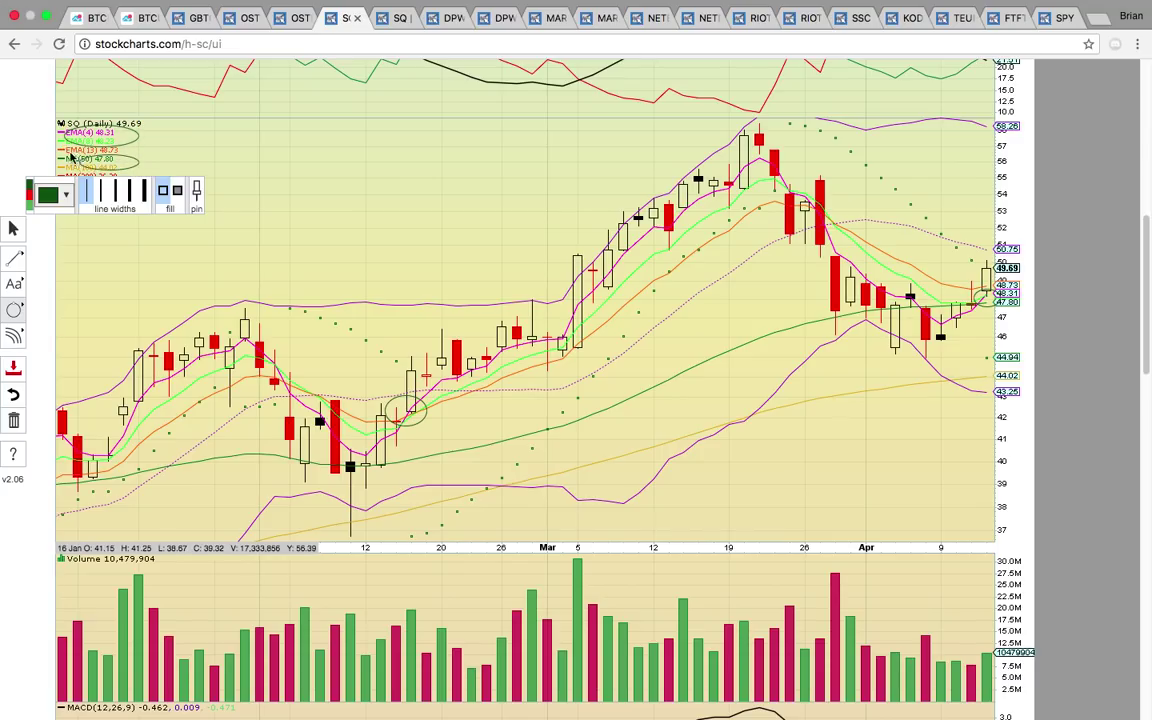
Step: Open the SQ 15-minute chart and circle the middle Bollinger band value and the three price peaks along the red dashed trendline
click(390, 18)
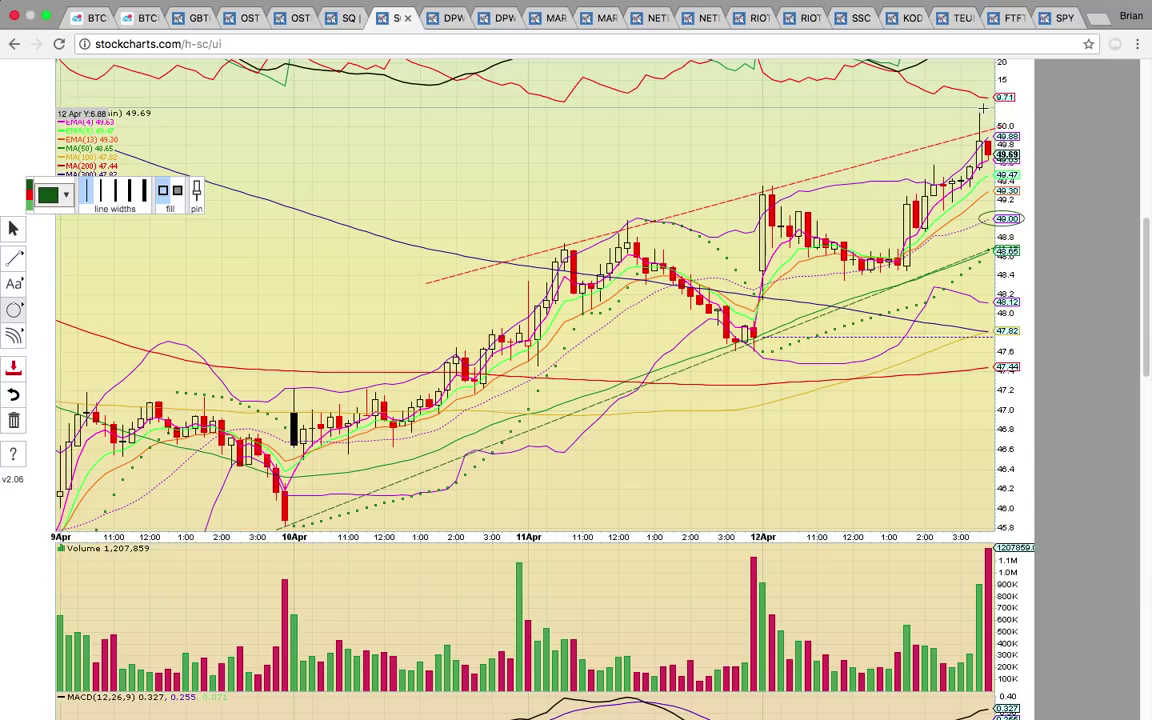
drag(590, 260, 543, 244)
drag(800, 206, 744, 187)
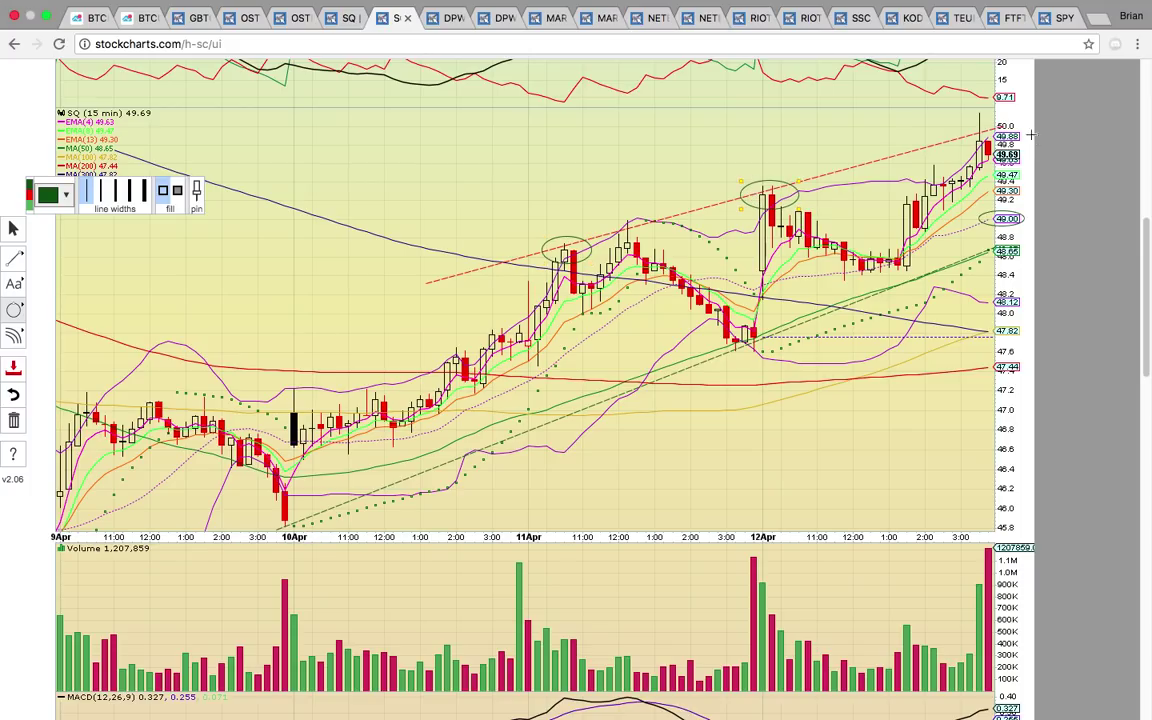
drag(998, 147, 967, 127)
Step: Circle the moving-average and Bollinger band legend entries and the 100-, 200- and 300-period average values on the SQ 15-minute chart
drag(150, 158, 73, 142)
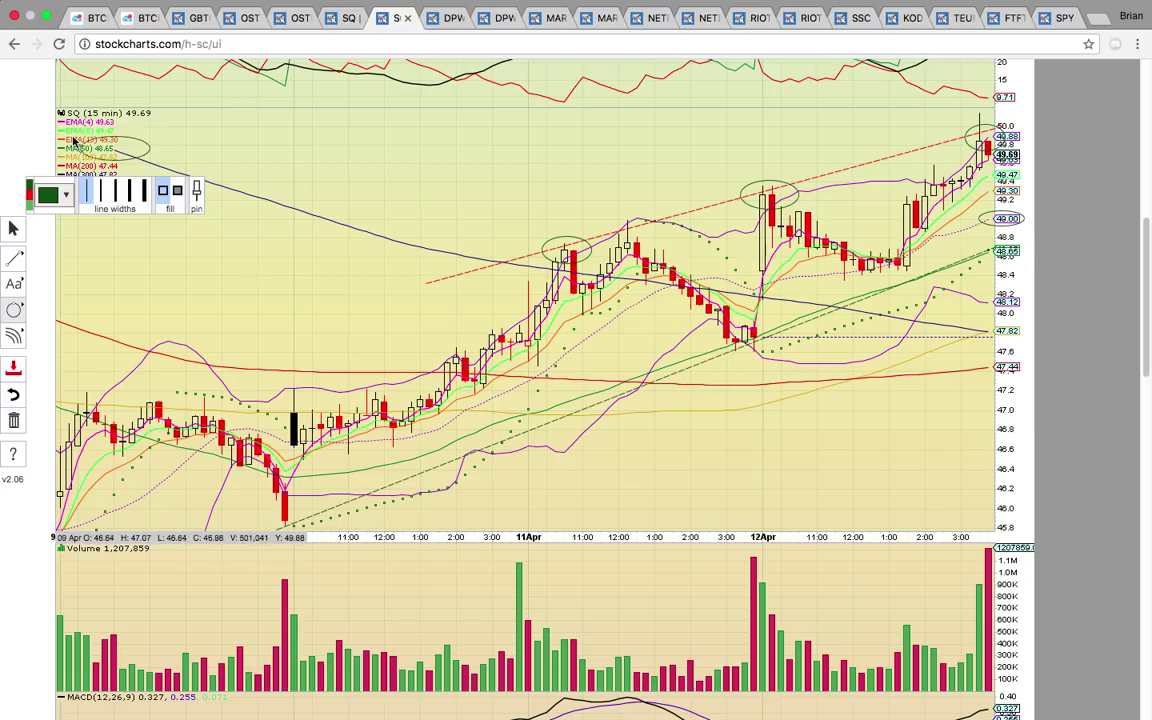
scroll(290, 154, down, 3)
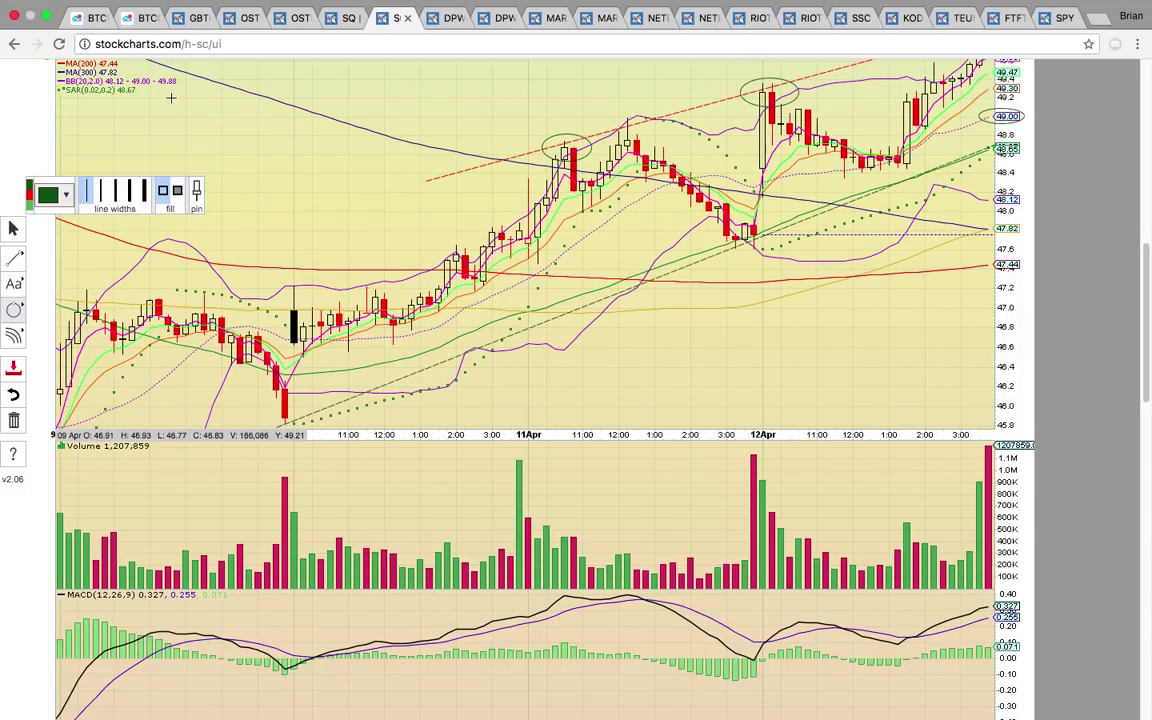
scroll(170, 97, up, 4)
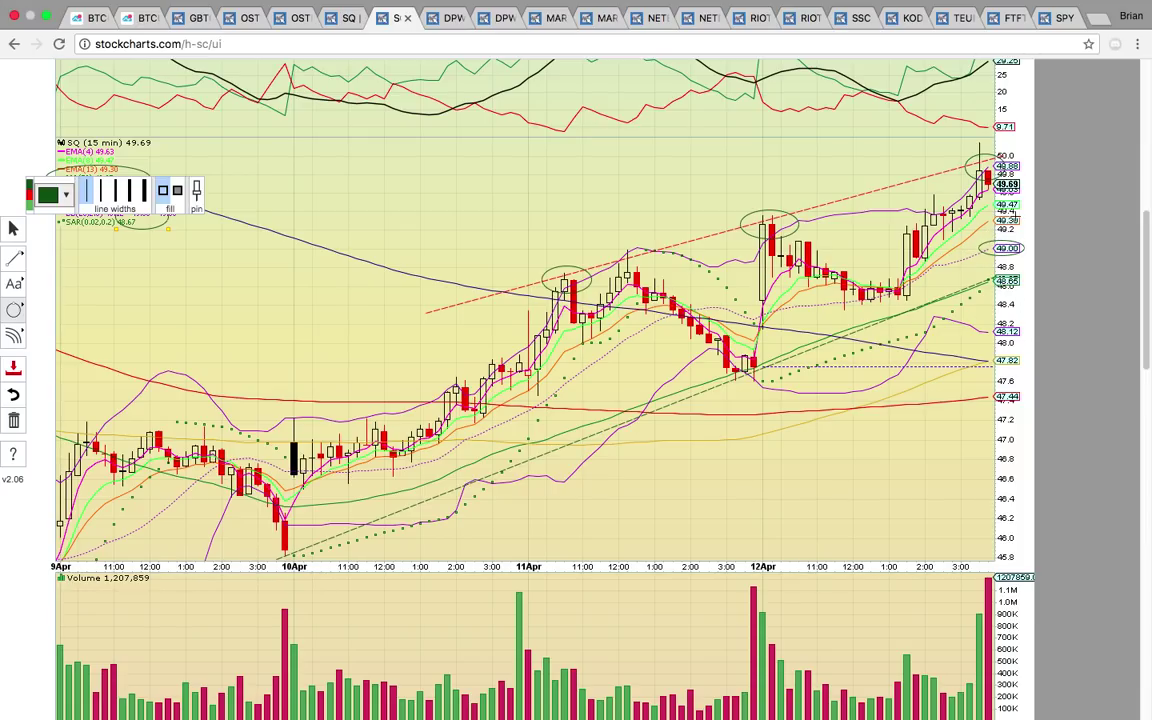
drag(1022, 418, 973, 350)
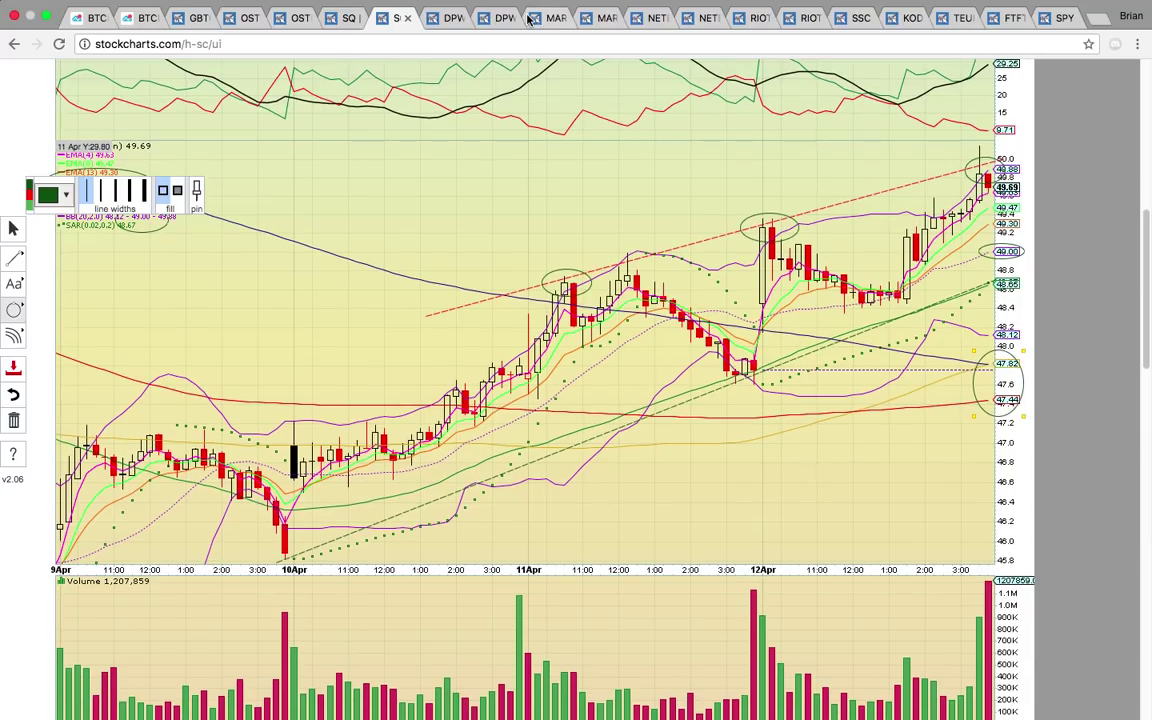
Step: Open the DPW daily chart and circle its date and percent change
click(450, 18)
scroll(795, 260, down, 1)
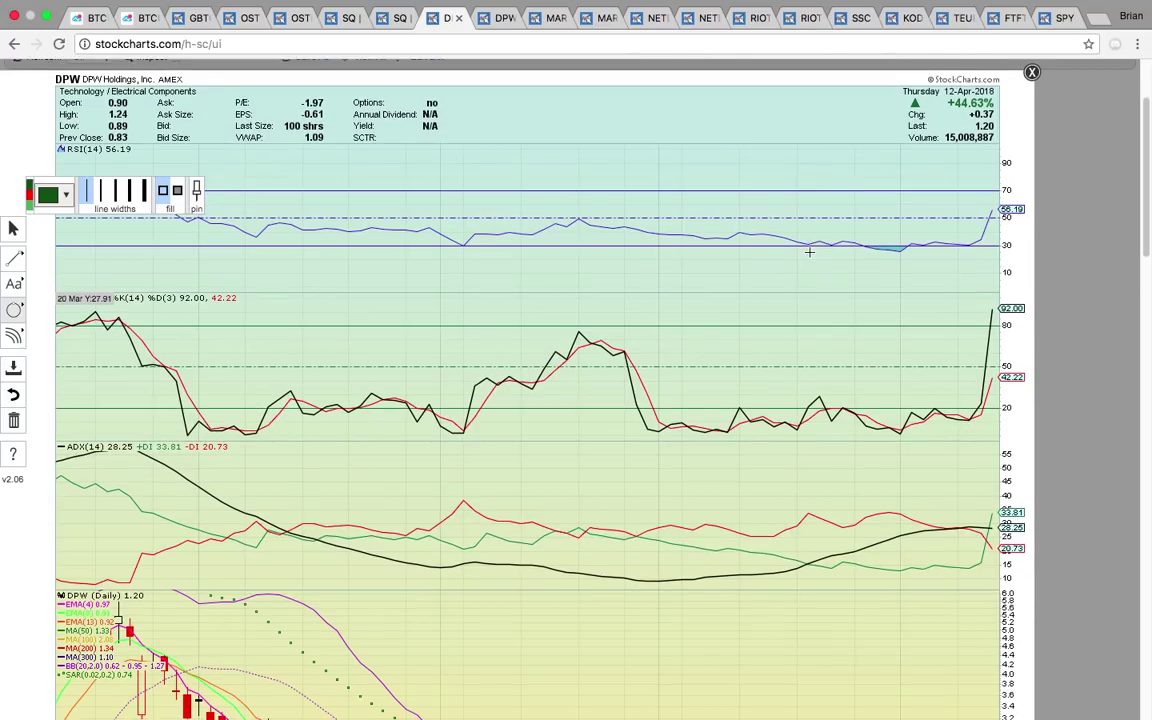
drag(1015, 110, 873, 72)
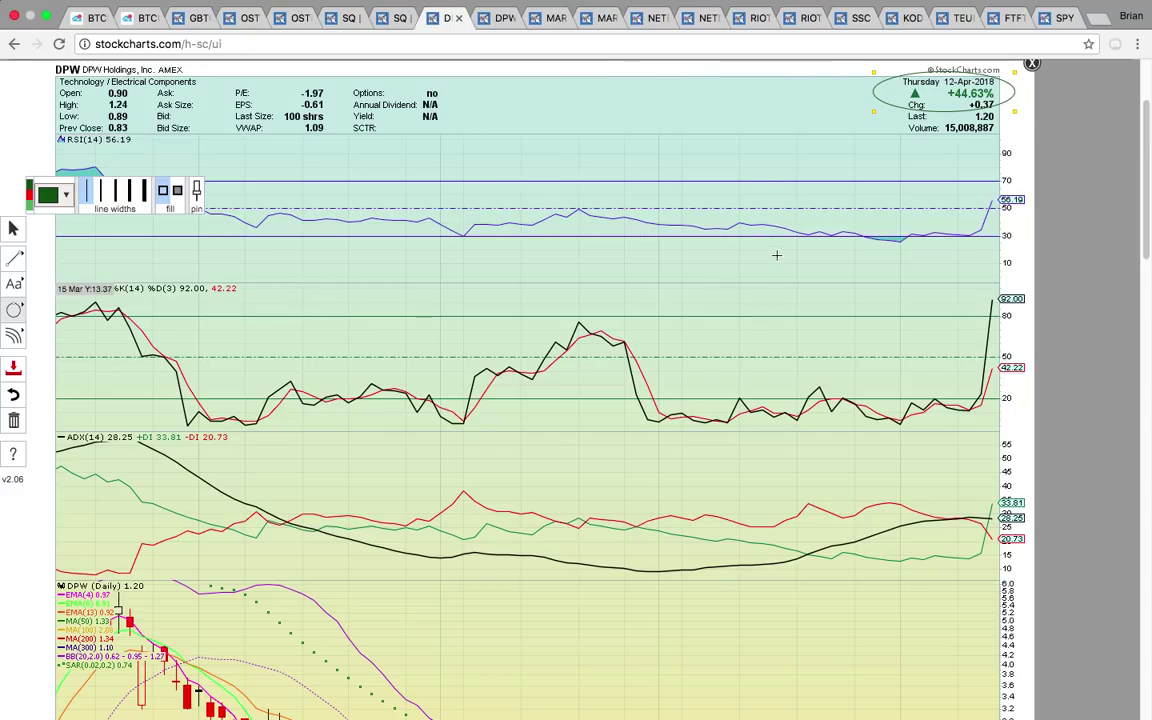
Step: Circle the DPW middle Bollinger band value at the latest candle and in the legend, plus the 50-day and 200-day average values
scroll(762, 183, down, 8)
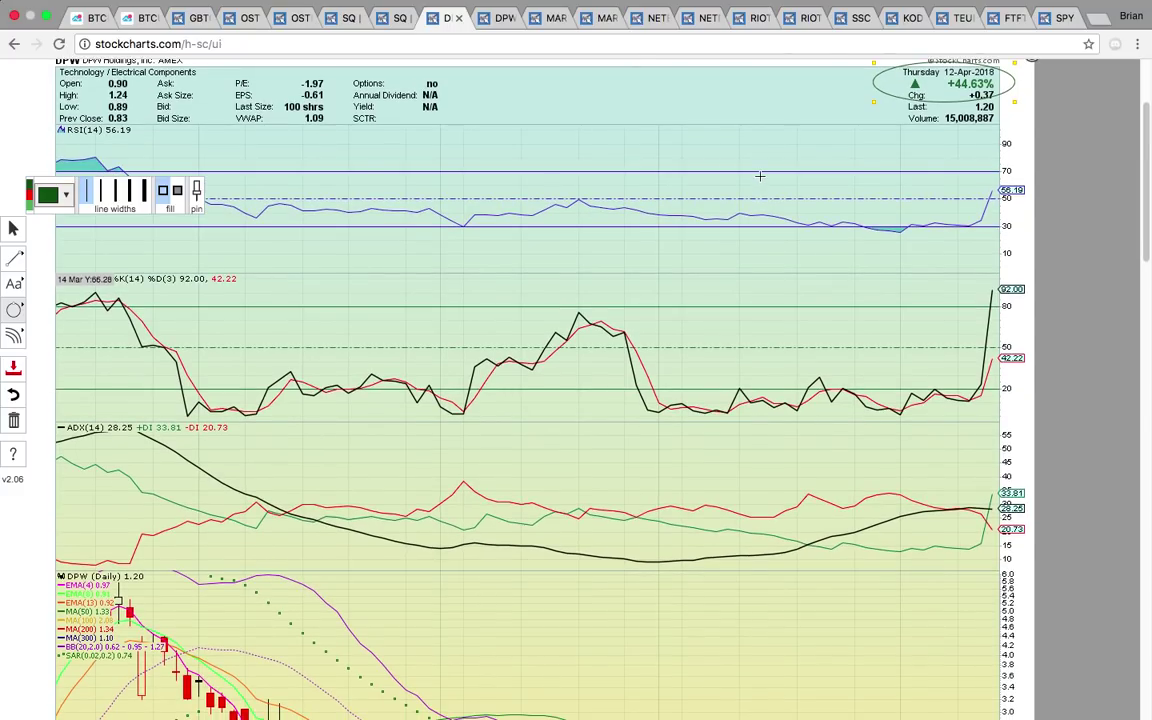
scroll(759, 175, down, 5)
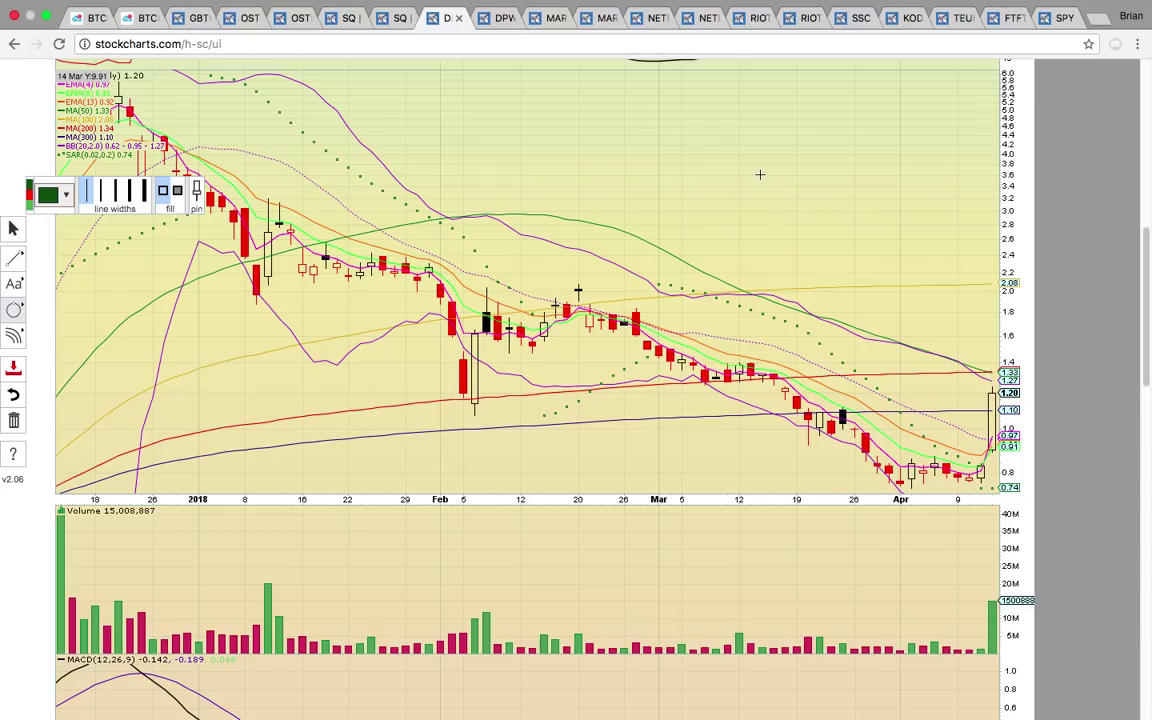
scroll(759, 173, up, 1)
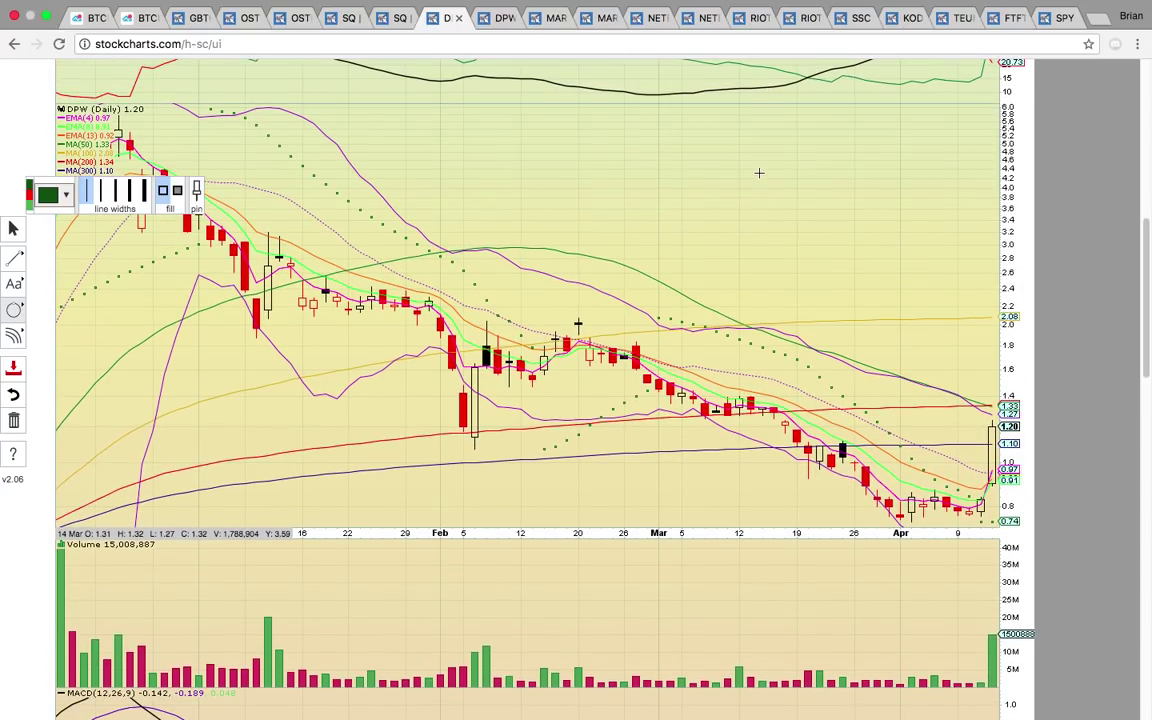
scroll(759, 173, down, 1)
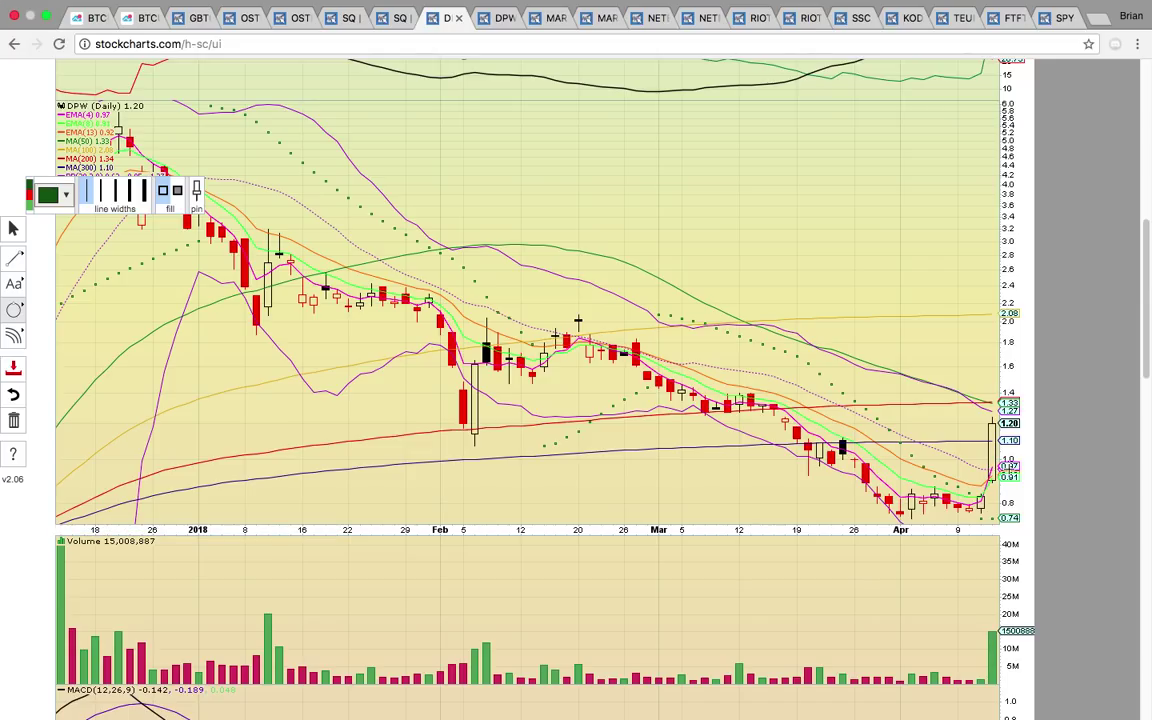
click(1025, 474)
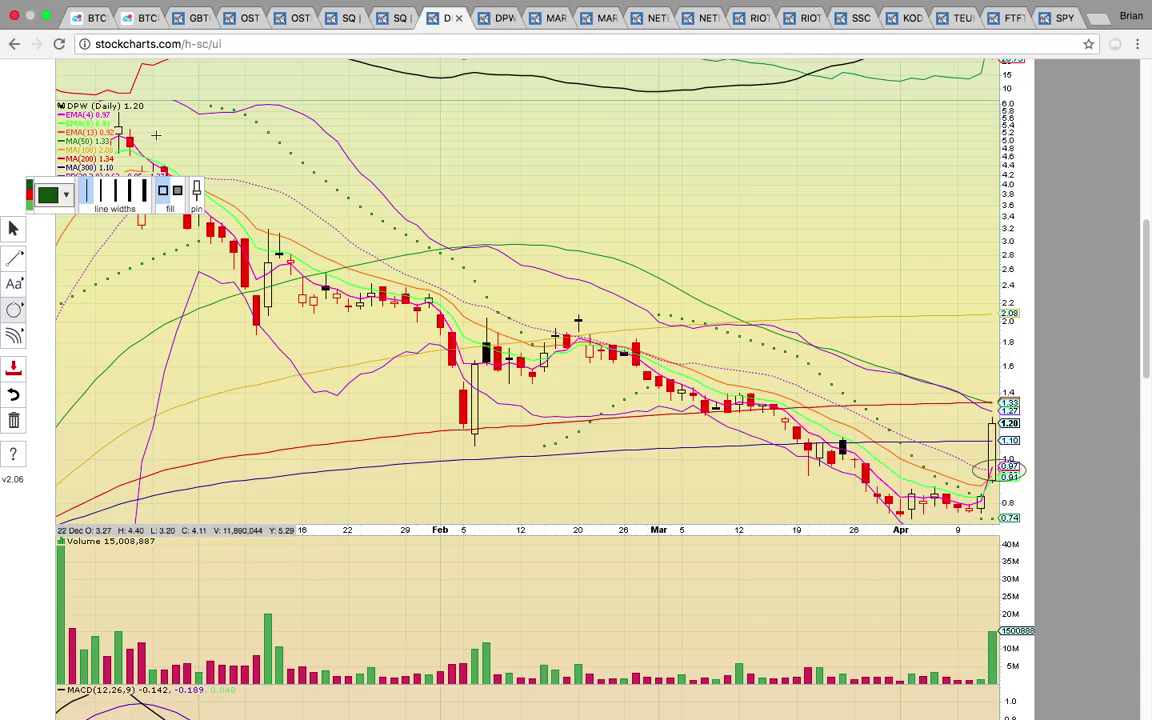
scroll(545, 345, down, 1)
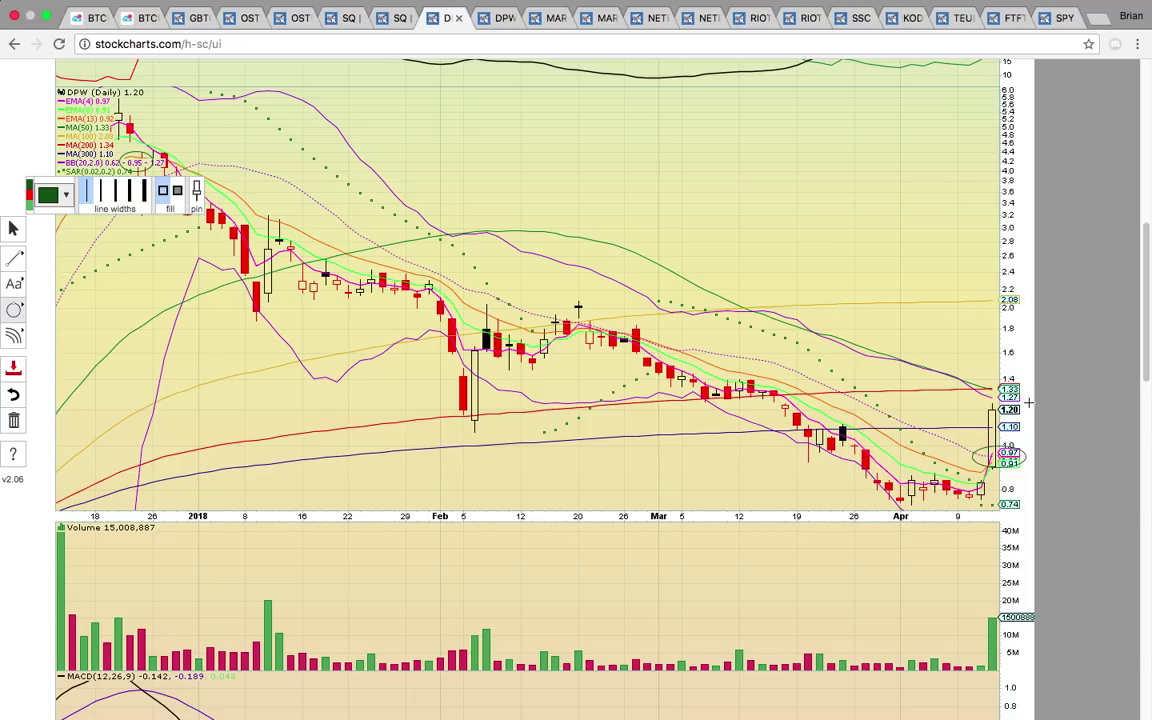
drag(1028, 402, 985, 380)
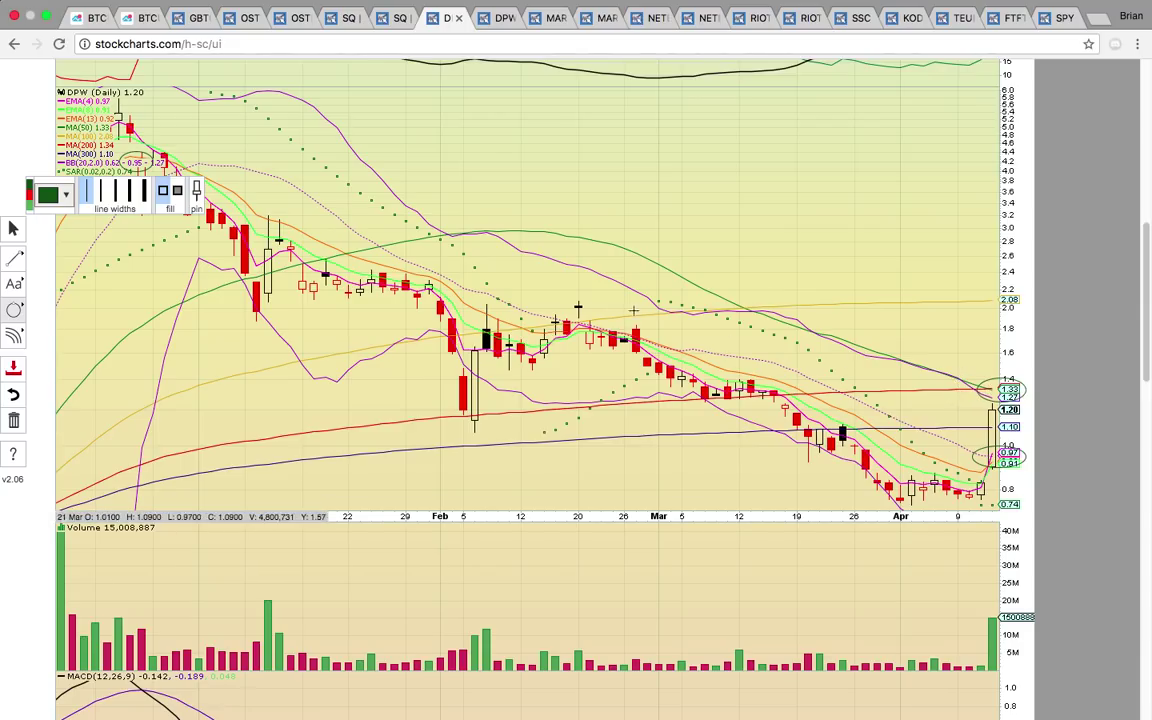
Step: Circle the MA(200) legend entry and the 100-day average value on the DPW daily chart
drag(130, 152, 48, 138)
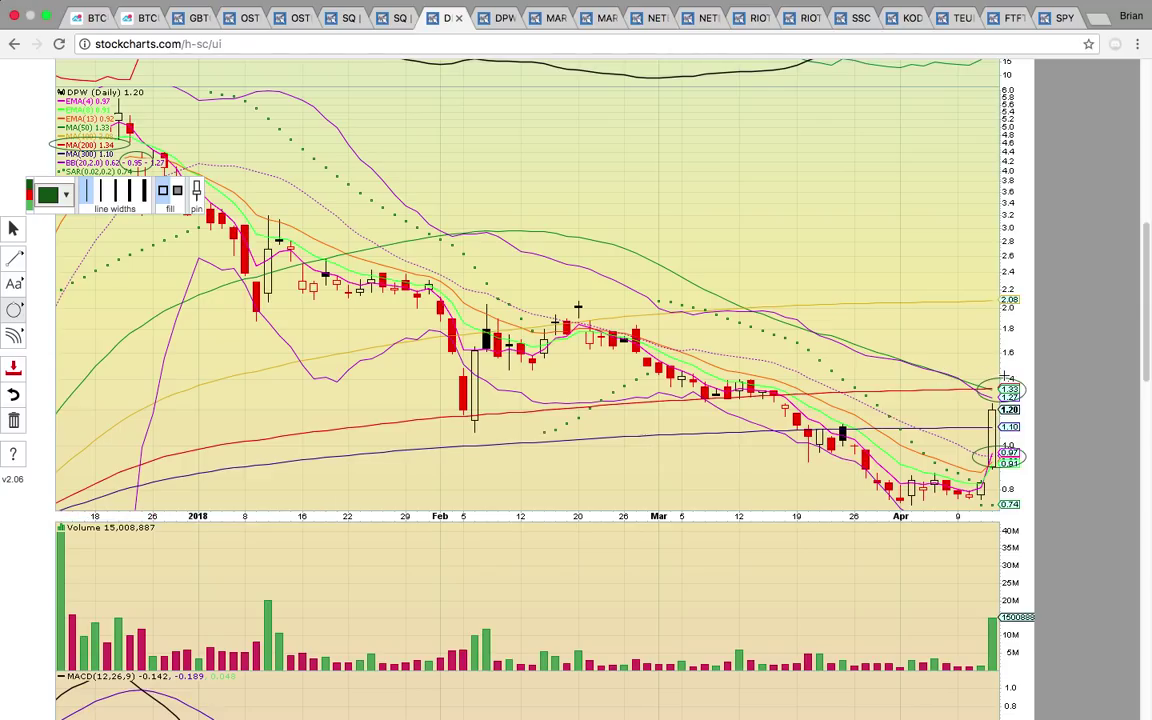
drag(1033, 313, 988, 294)
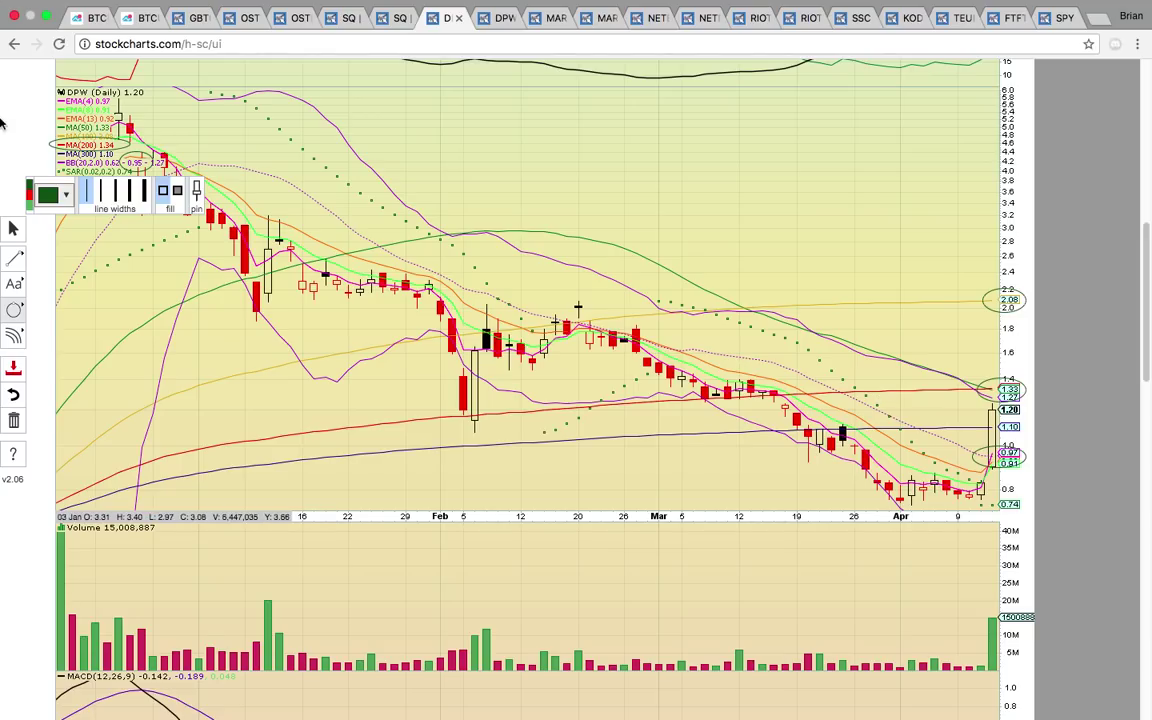
Step: Undo the circles drawn on the DPW daily price panel
click(15, 397)
click(15, 397)
click(15, 397)
click(15, 397)
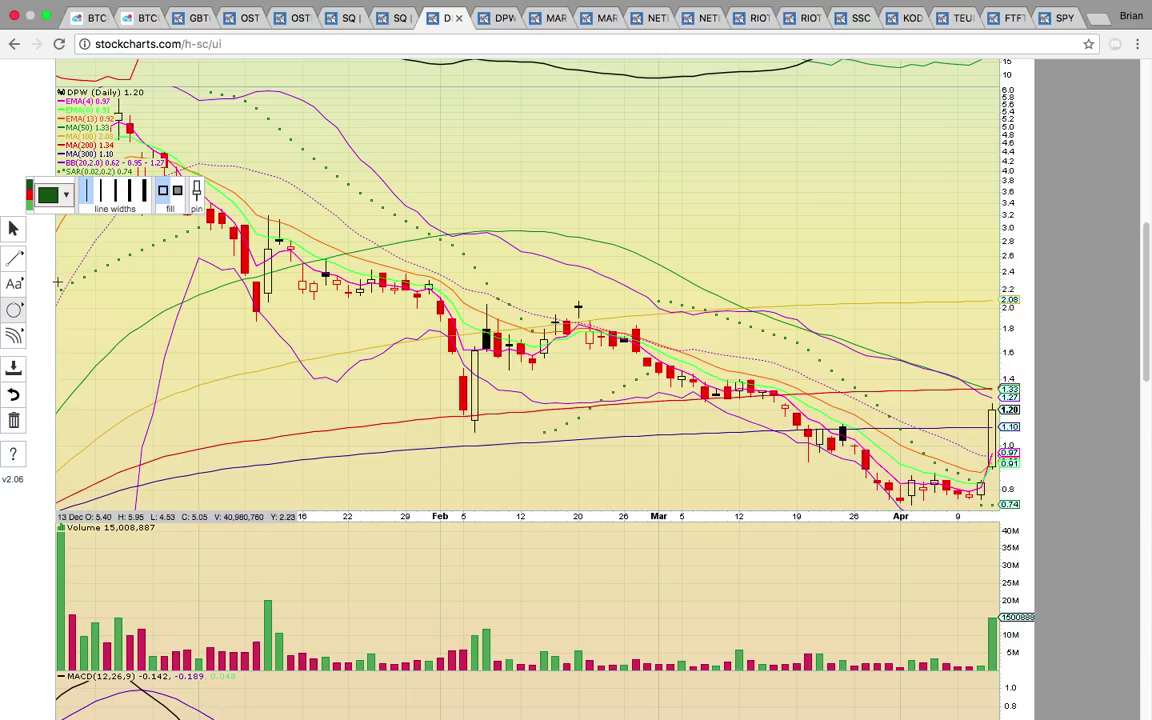
Step: Draw dashed horizontal lines at the latest DPW gap's edges and a pair at about 1.24, then circle the mid-March gap
click(14, 257)
click(95, 306)
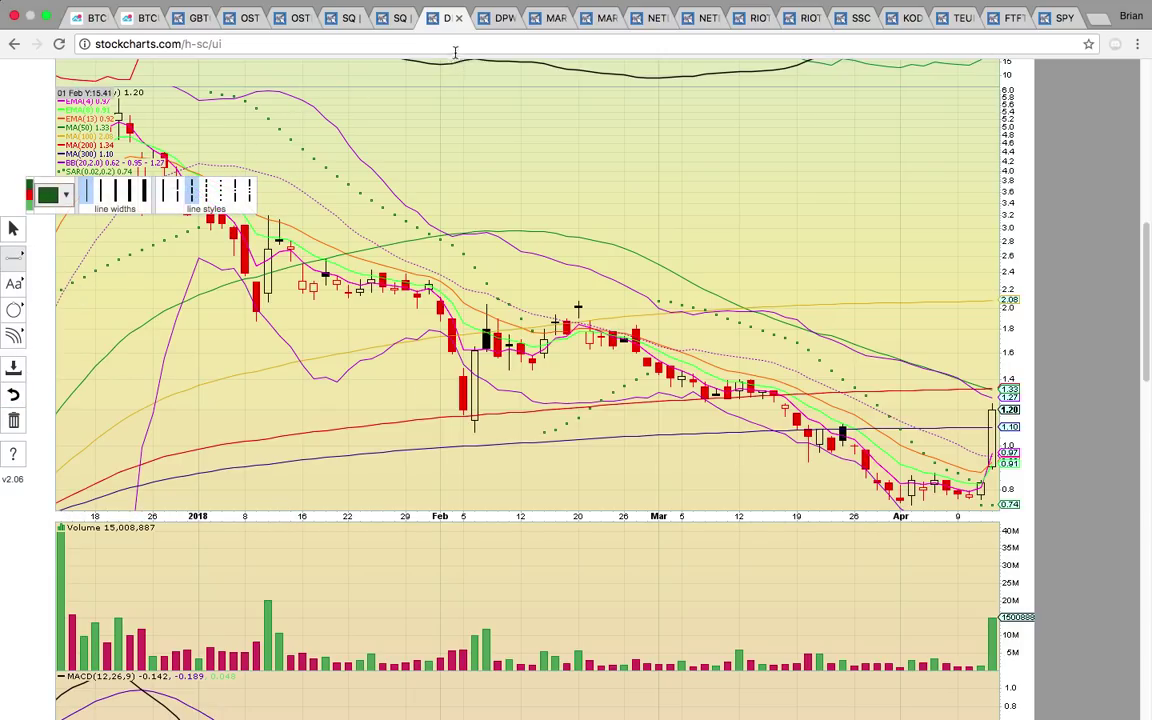
click(852, 474)
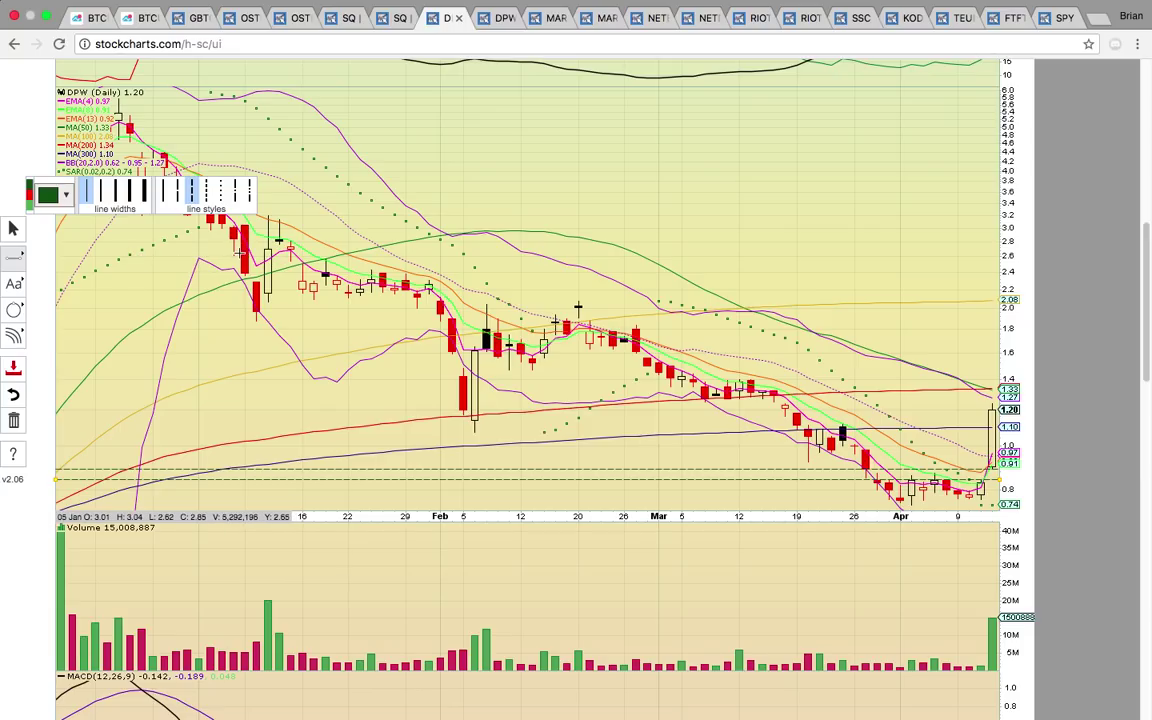
click(652, 406)
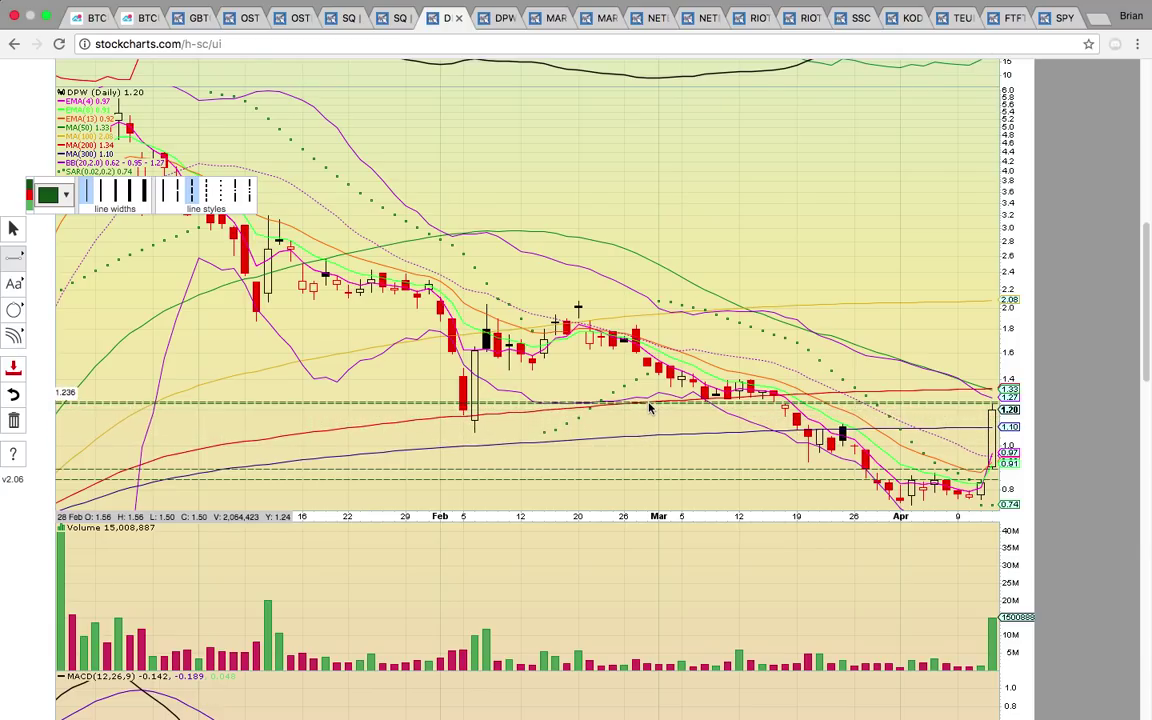
click(648, 407)
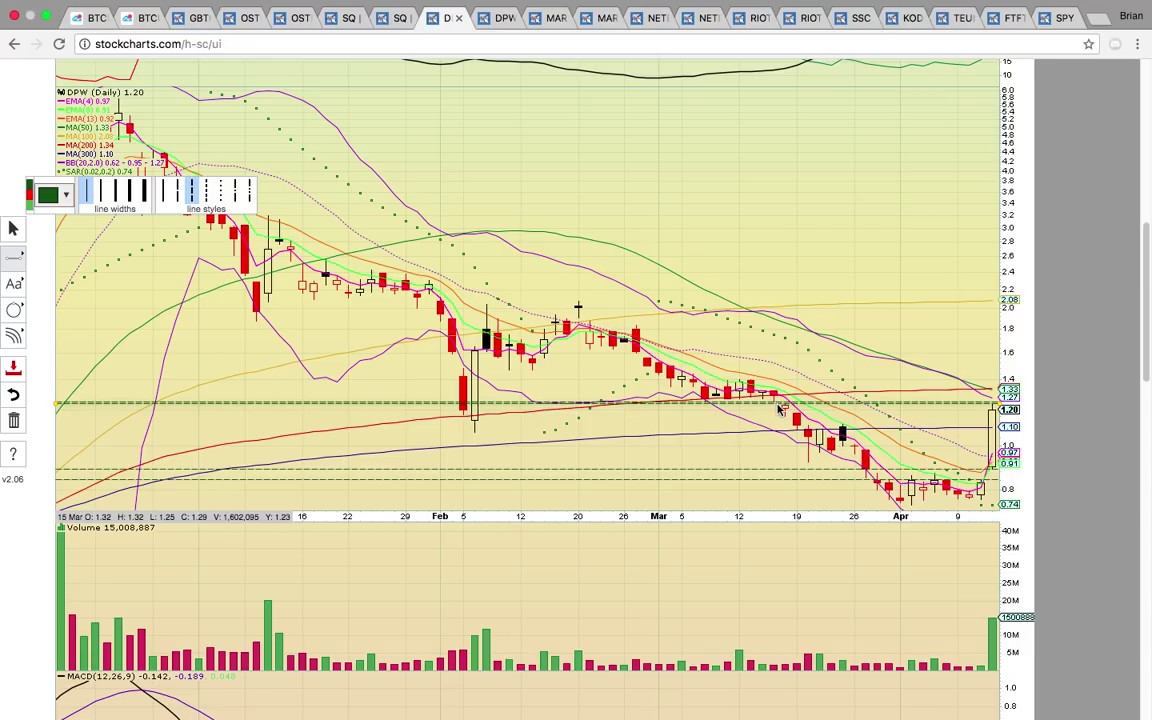
click(14, 312)
click(760, 388)
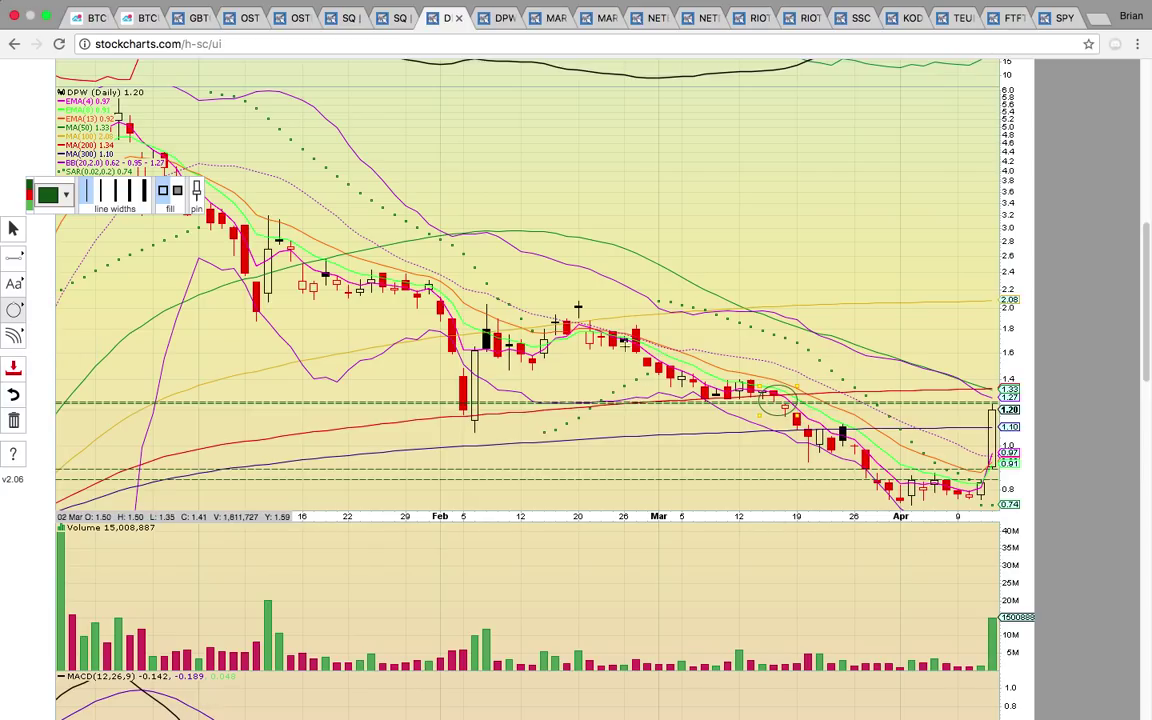
Step: Draw two dashed horizontal lines near 1.6 on the DPW daily chart and circle the gap below the latest candle
click(14, 257)
click(78, 308)
drag(790, 290, 792, 362)
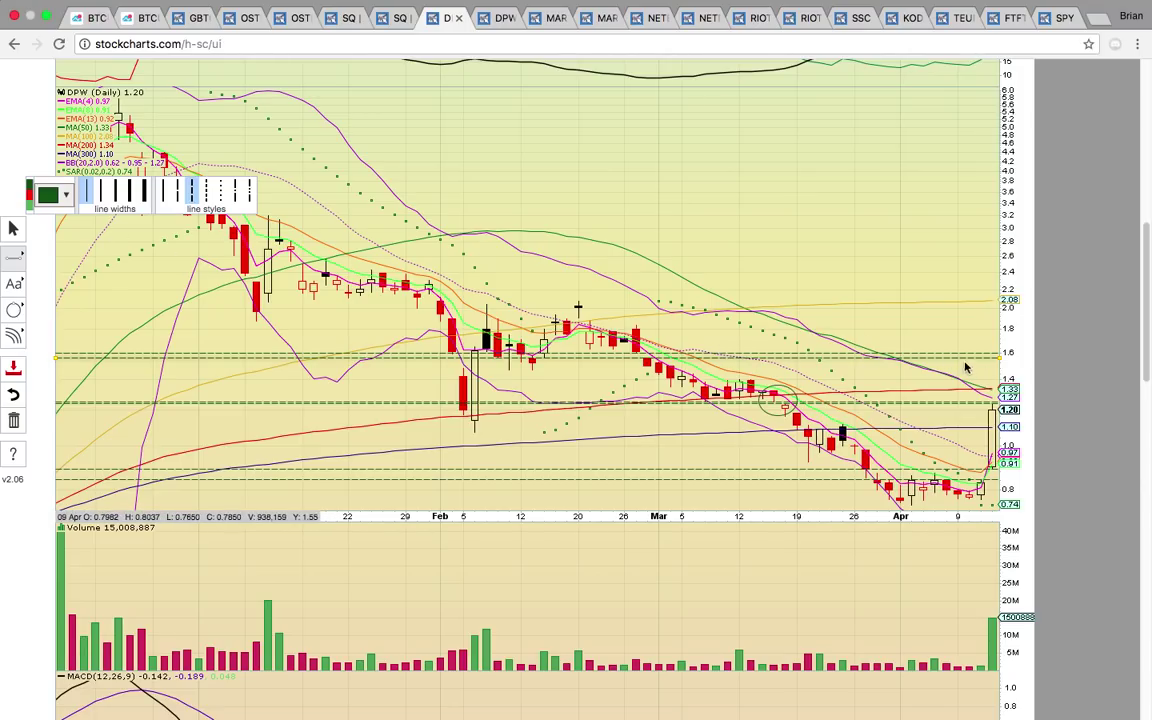
click(15, 311)
click(40, 335)
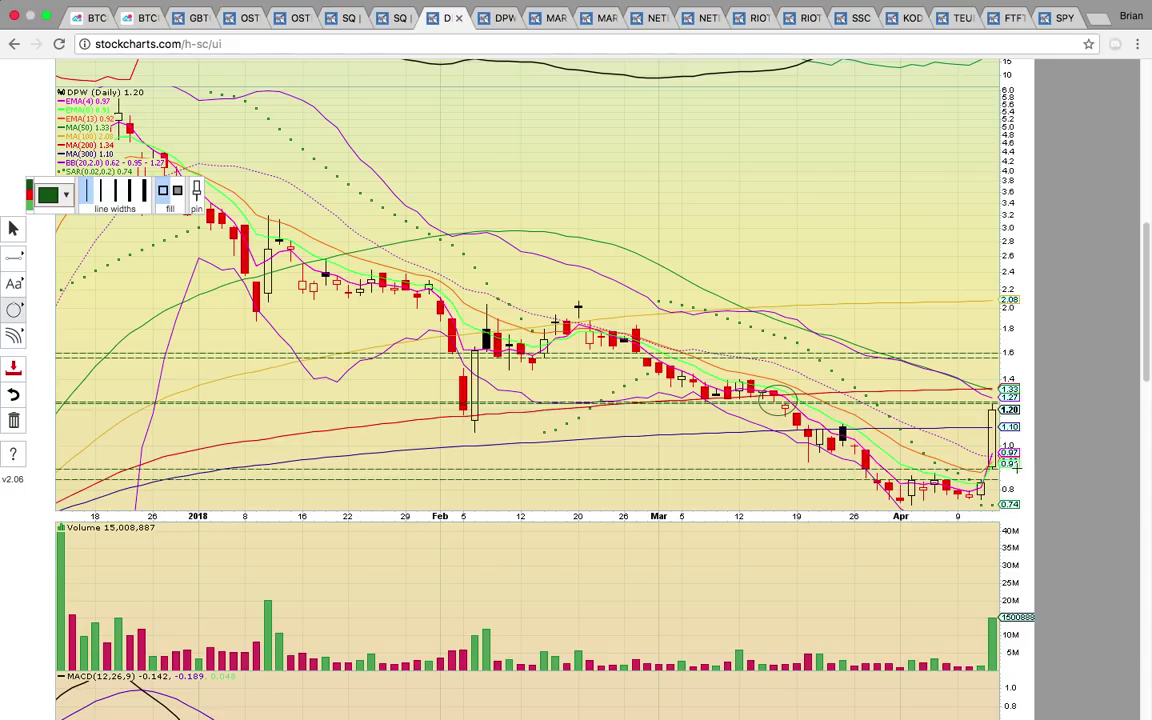
drag(1021, 491, 950, 466)
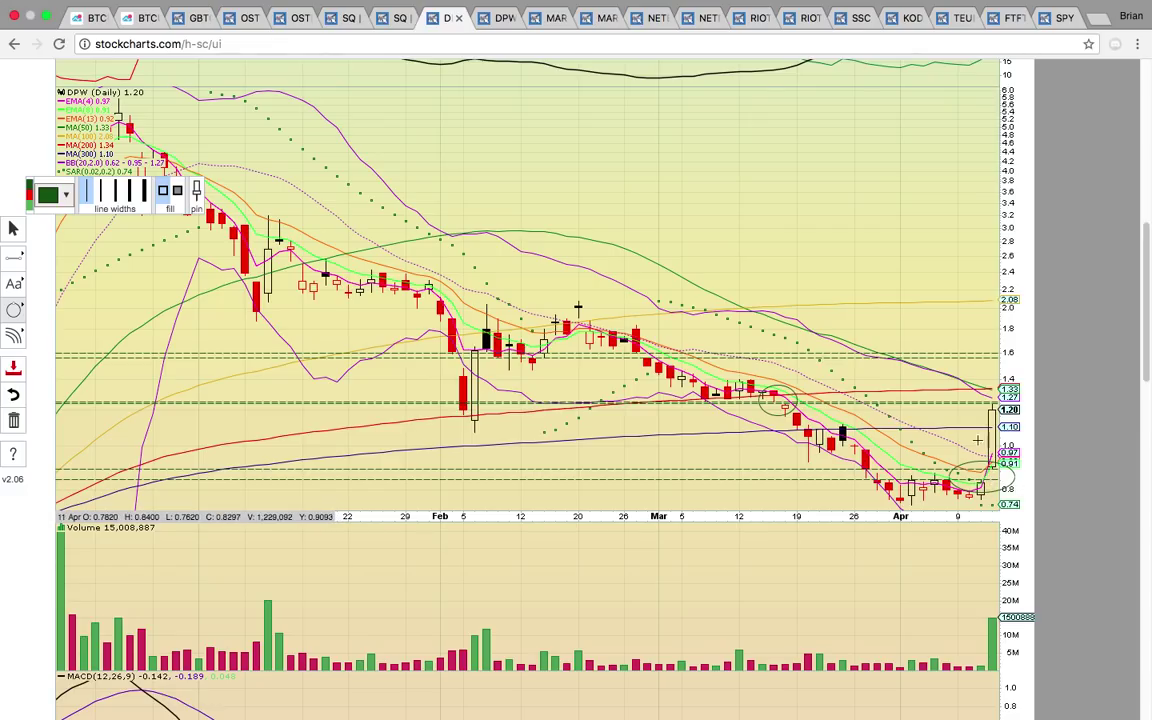
Step: Open the DPW 15-minute chart and circle the April 11 consolidation, its low volume, the April 12 opening candles and their volume spike
click(500, 17)
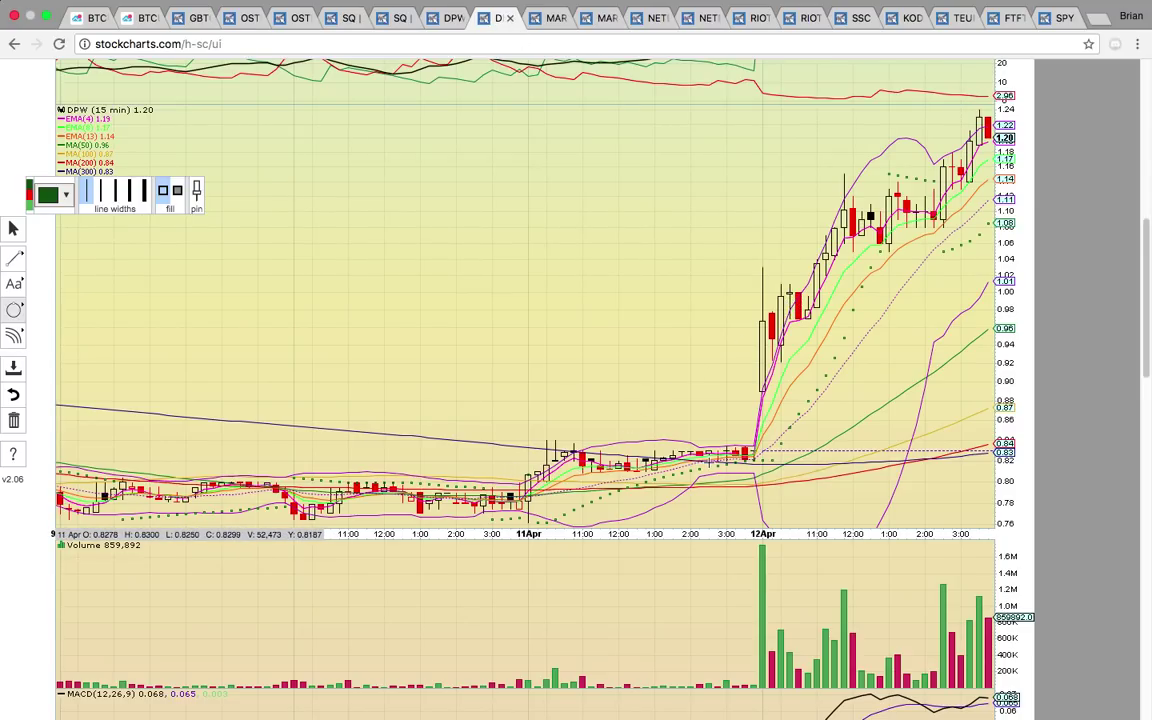
mouse_move(676, 424)
mouse_down()
mouse_move(772, 482)
mouse_move(660, 428)
mouse_up()
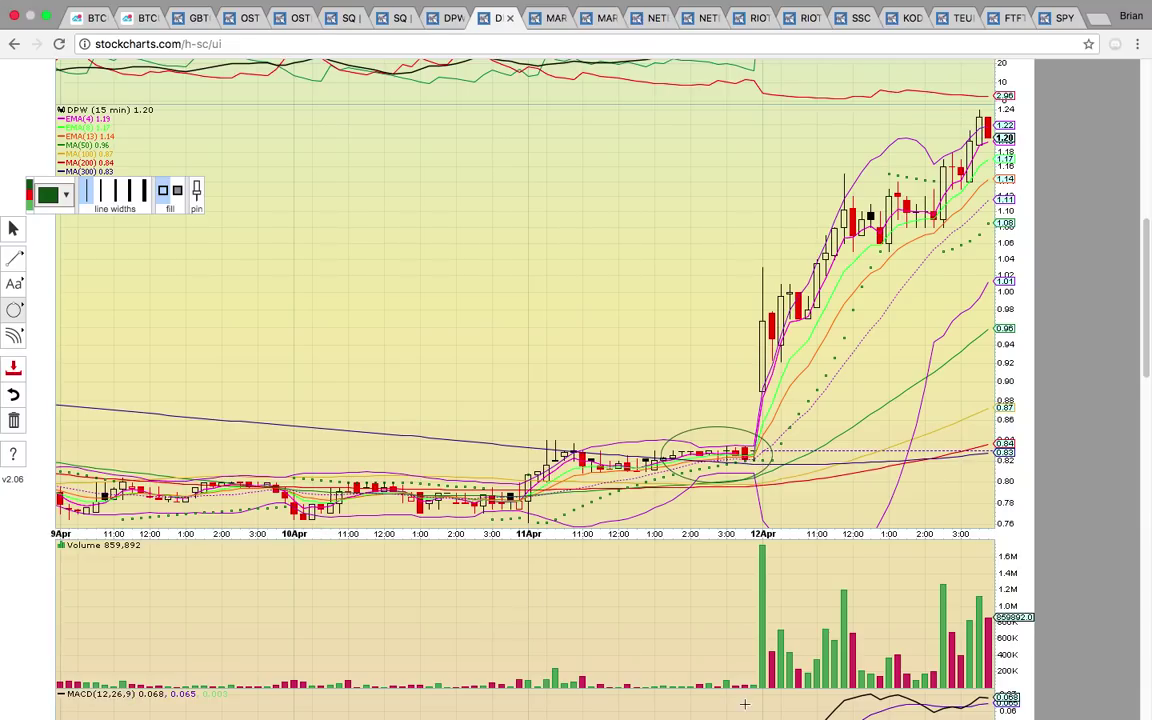
drag(746, 702, 500, 650)
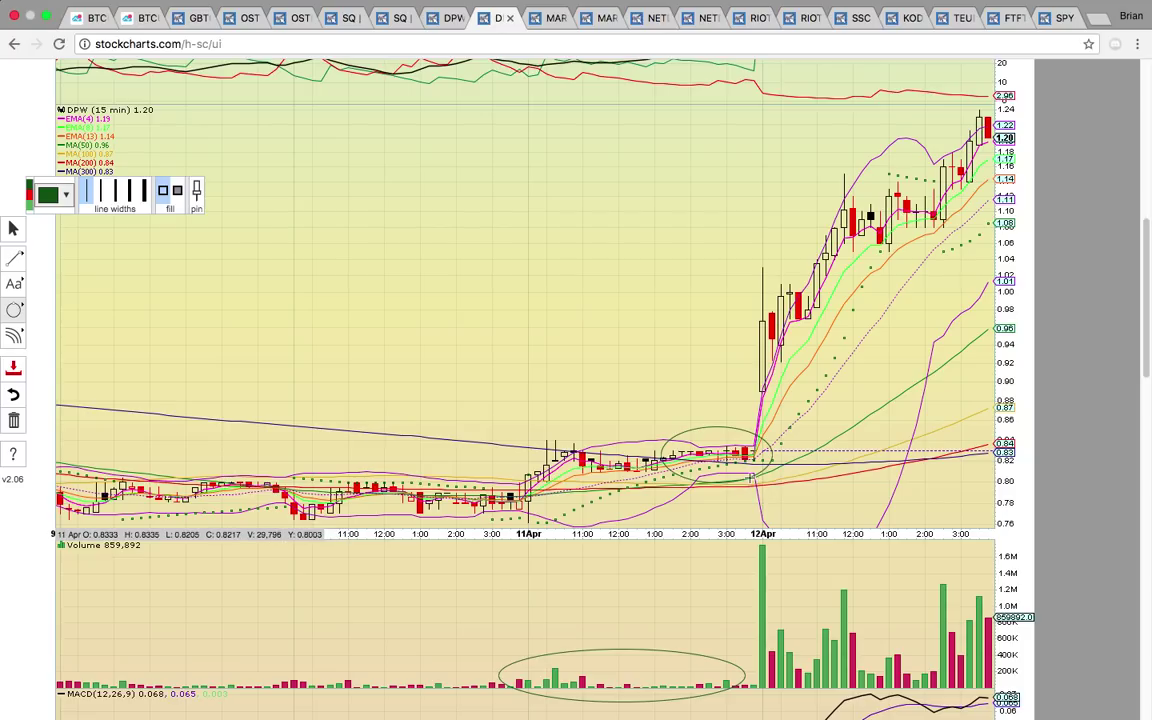
mouse_move(790, 413)
mouse_down()
mouse_move(737, 312)
mouse_move(749, 257)
mouse_up()
drag(780, 692, 750, 524)
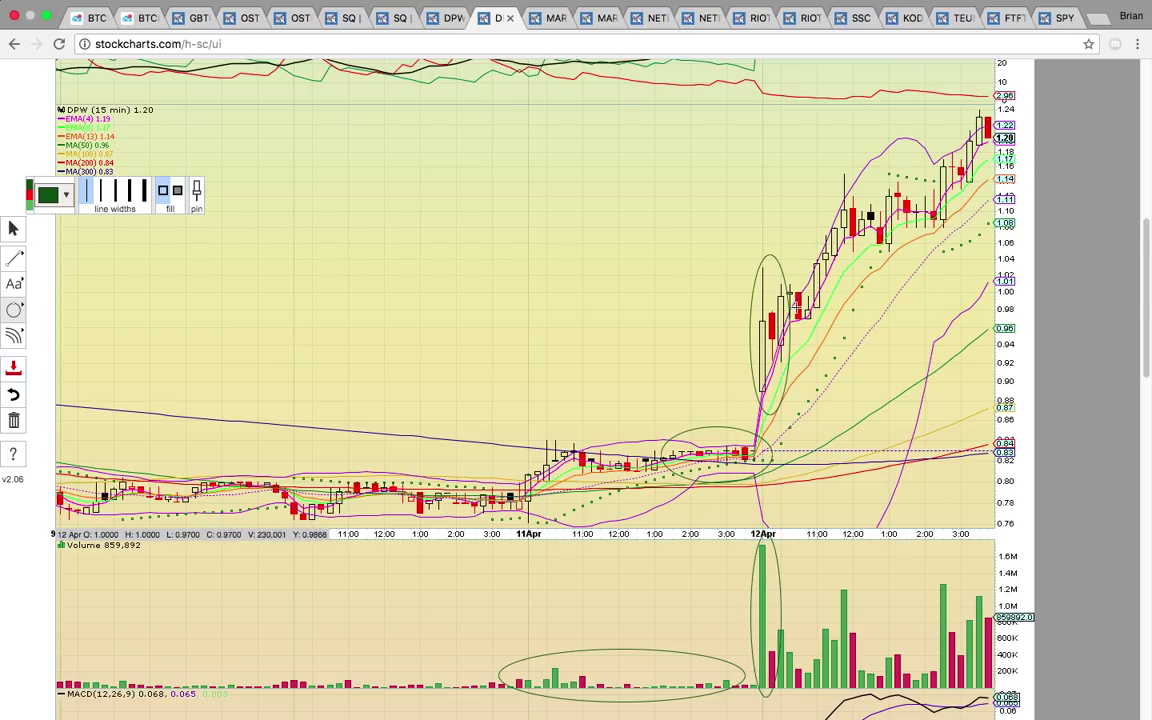
Step: Circle the DPW 1:00 pullback, last price, EMA(4) legend entry, 8-period EMA, middle Bollinger value, and the lower band with the 50-period average
drag(872, 231, 899, 250)
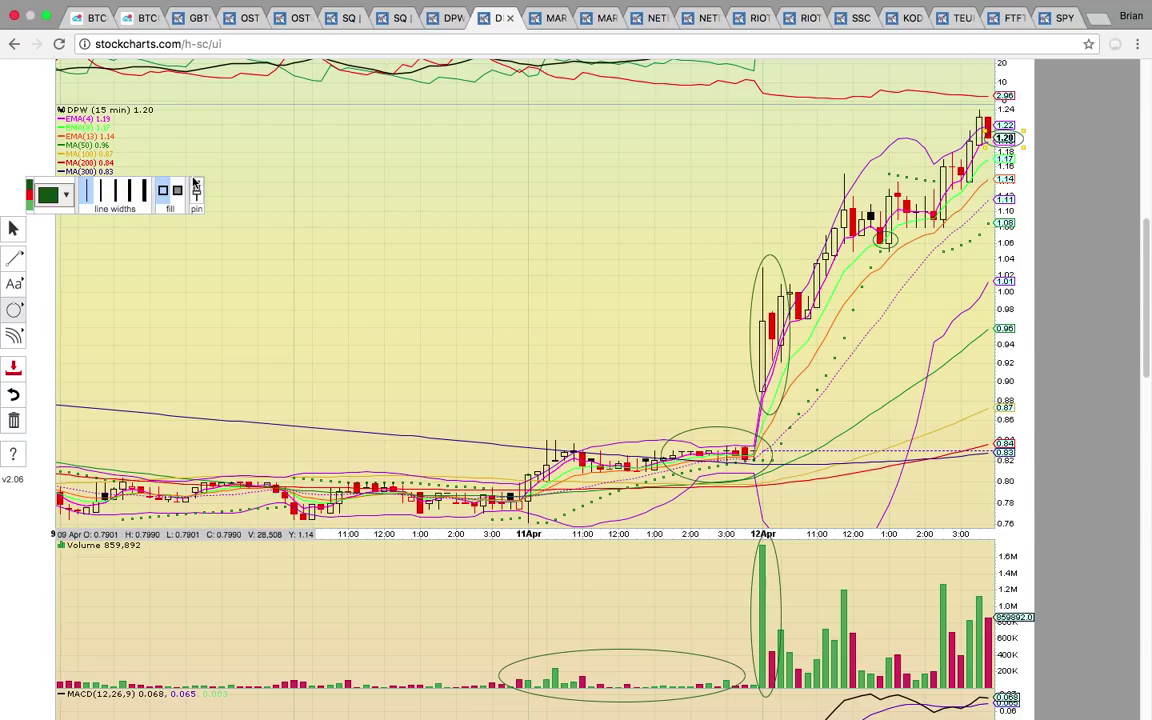
drag(120, 117, 45, 123)
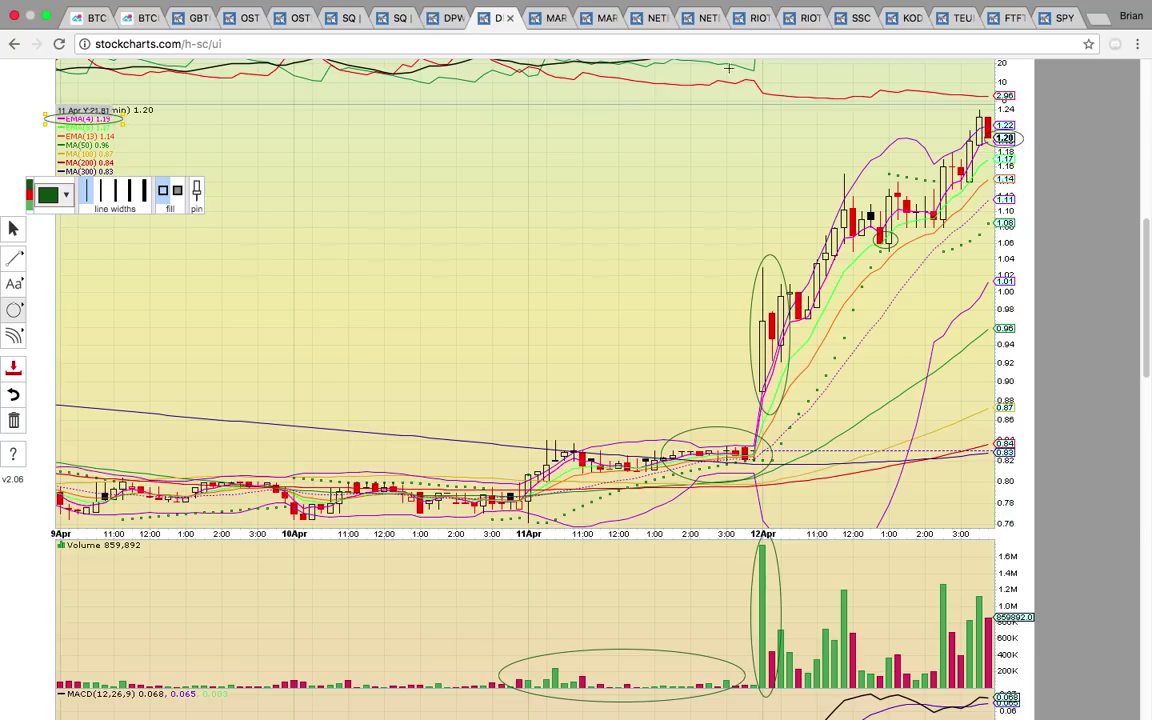
drag(1021, 170, 986, 152)
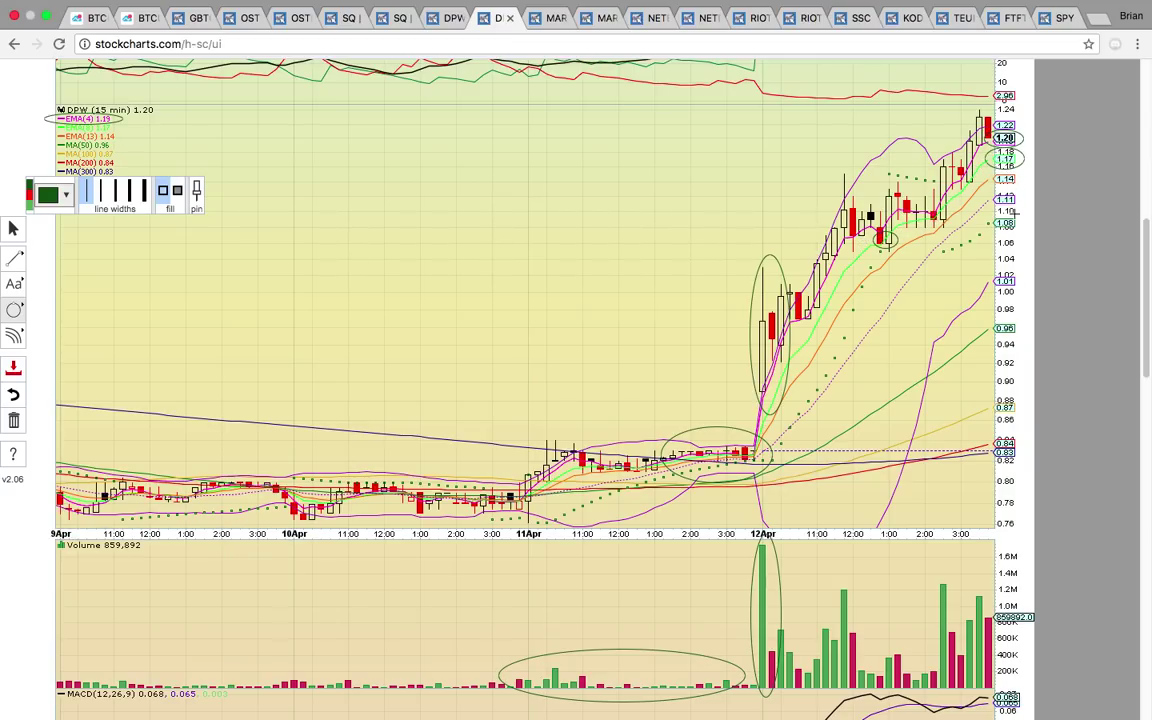
drag(984, 193, 1021, 208)
drag(1023, 270, 964, 340)
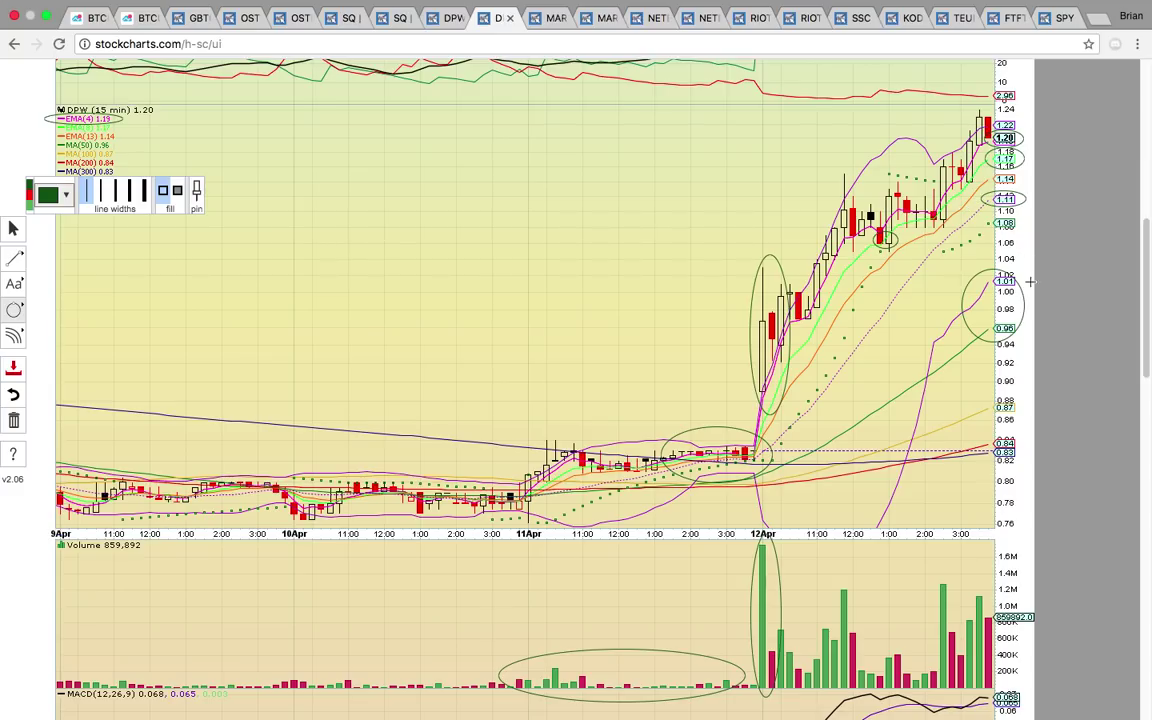
Step: Open the MARA daily chart and circle its date and percent change
click(548, 20)
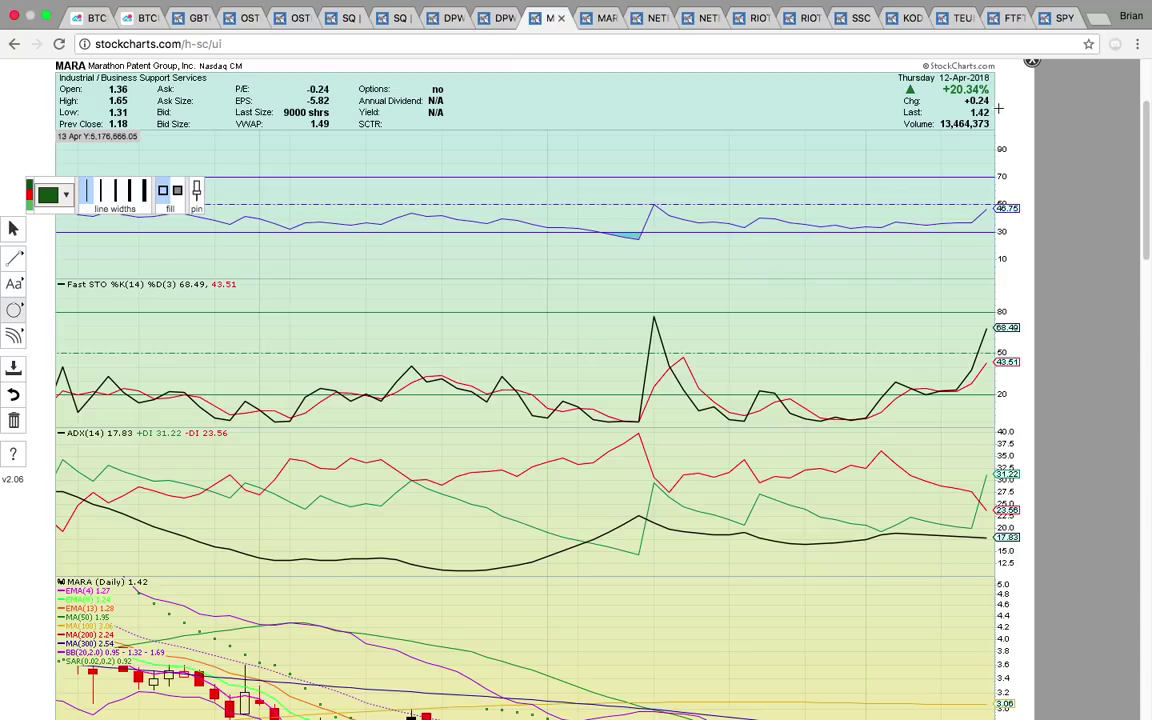
click(776, 44)
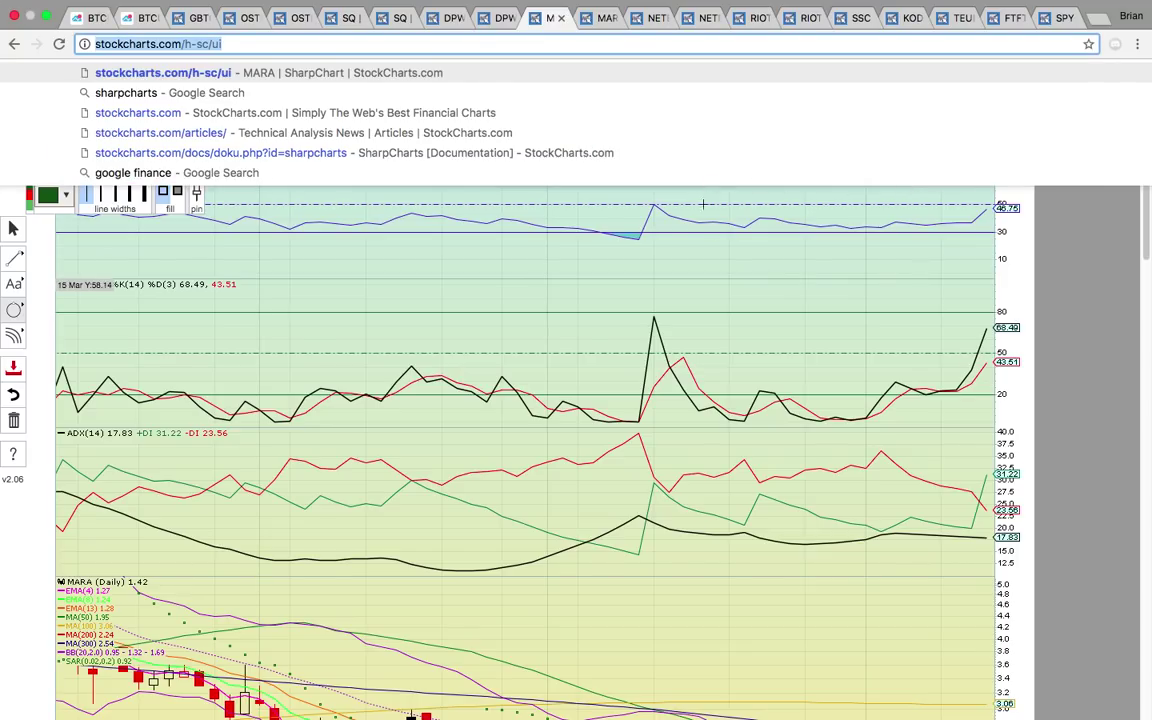
click(703, 197)
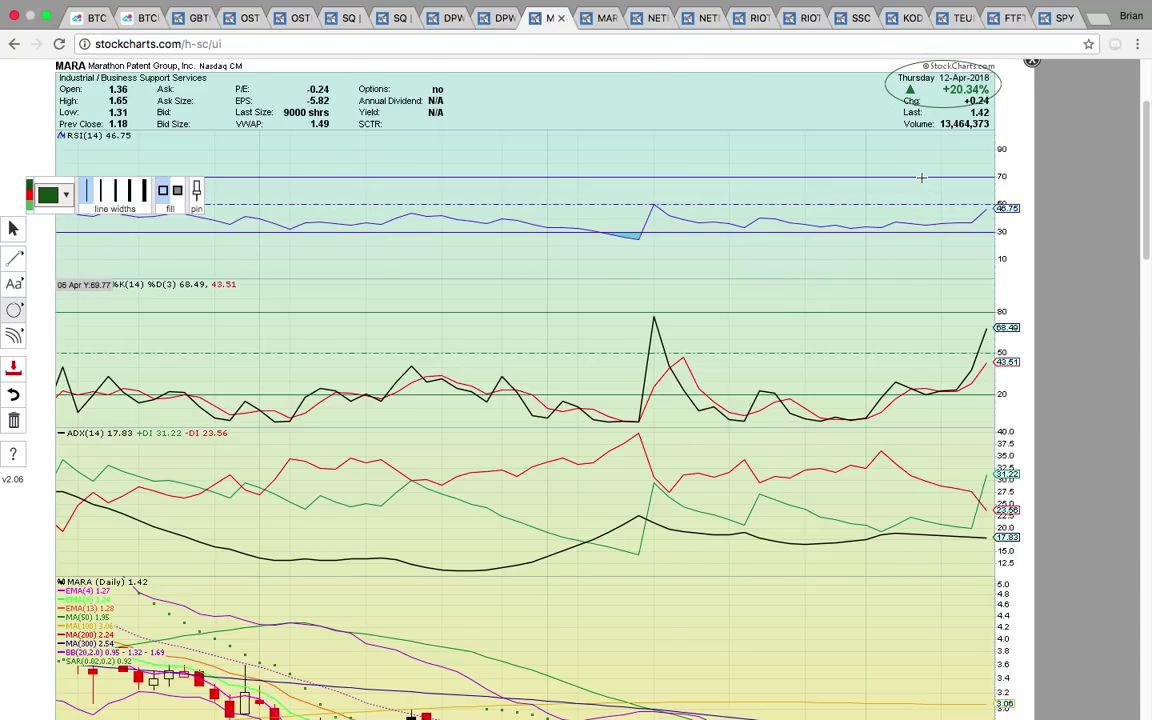
Step: Draw dashed horizontal lines across the MARA daily chart at the latest gap's edges, about 1.20 and 1.31
scroll(921, 177, down, 8)
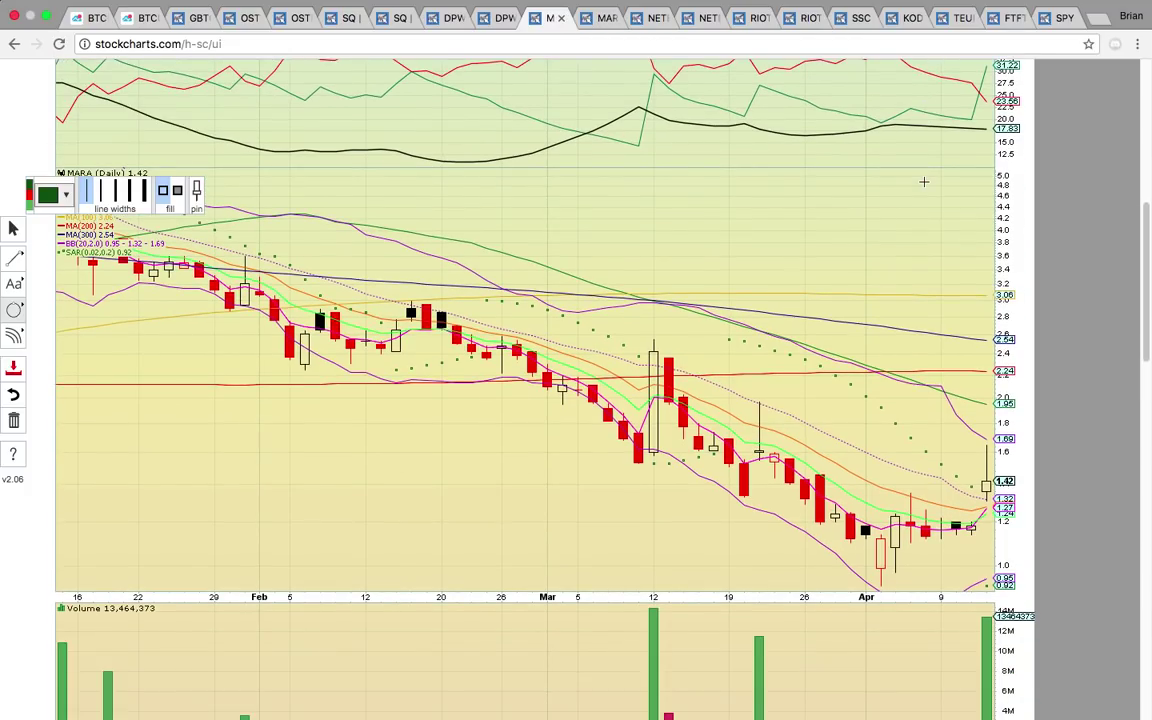
scroll(924, 181, down, 1)
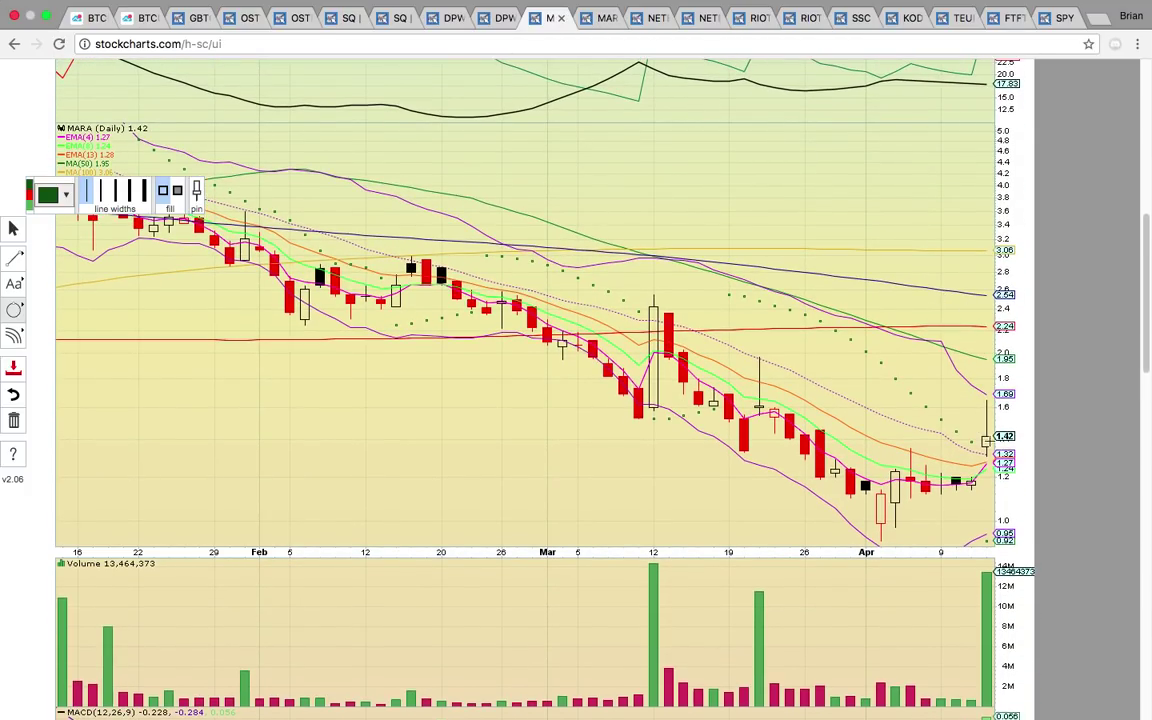
click(14, 257)
click(60, 333)
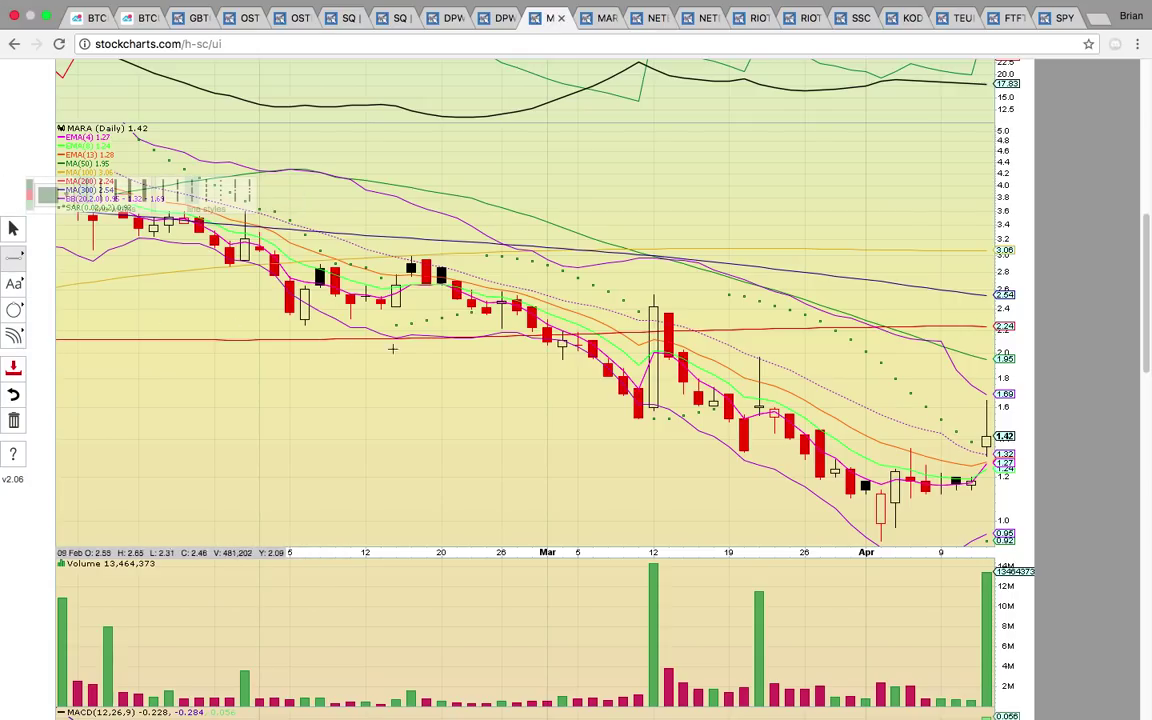
click(490, 481)
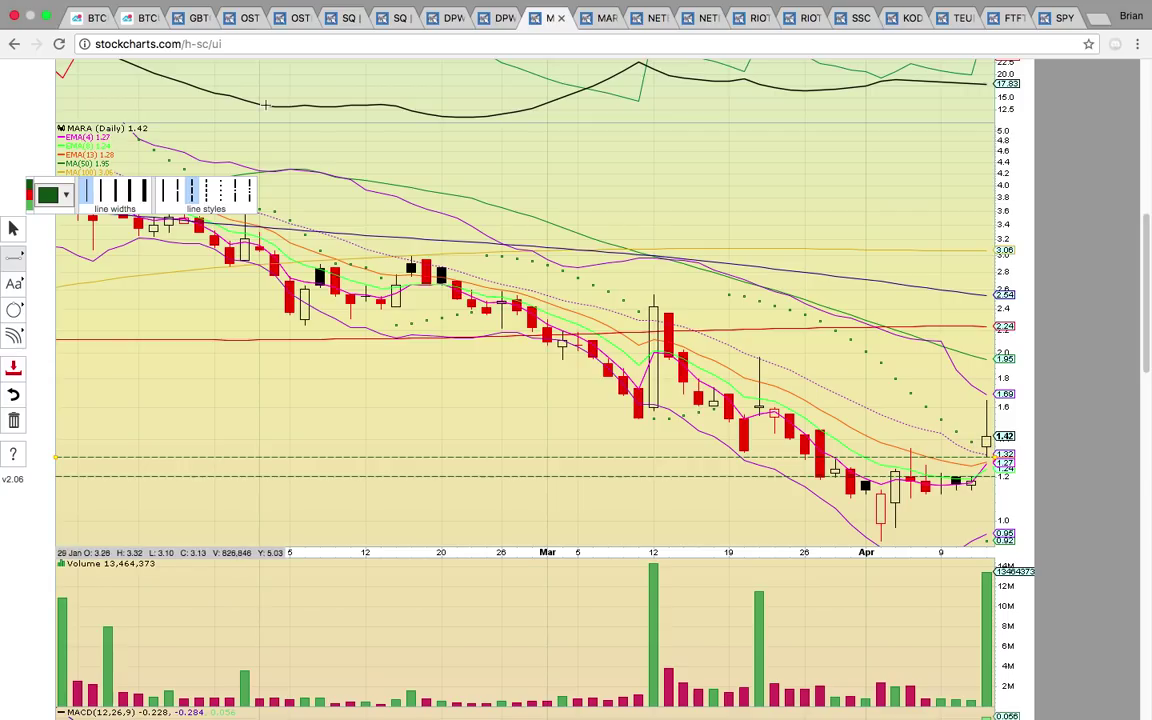
Step: Circle the MARA middle Bollinger legend value, the 1.2 level, the 50-day average value and the top of the March 12 candle
scroll(520, 420, down, 1)
click(14, 313)
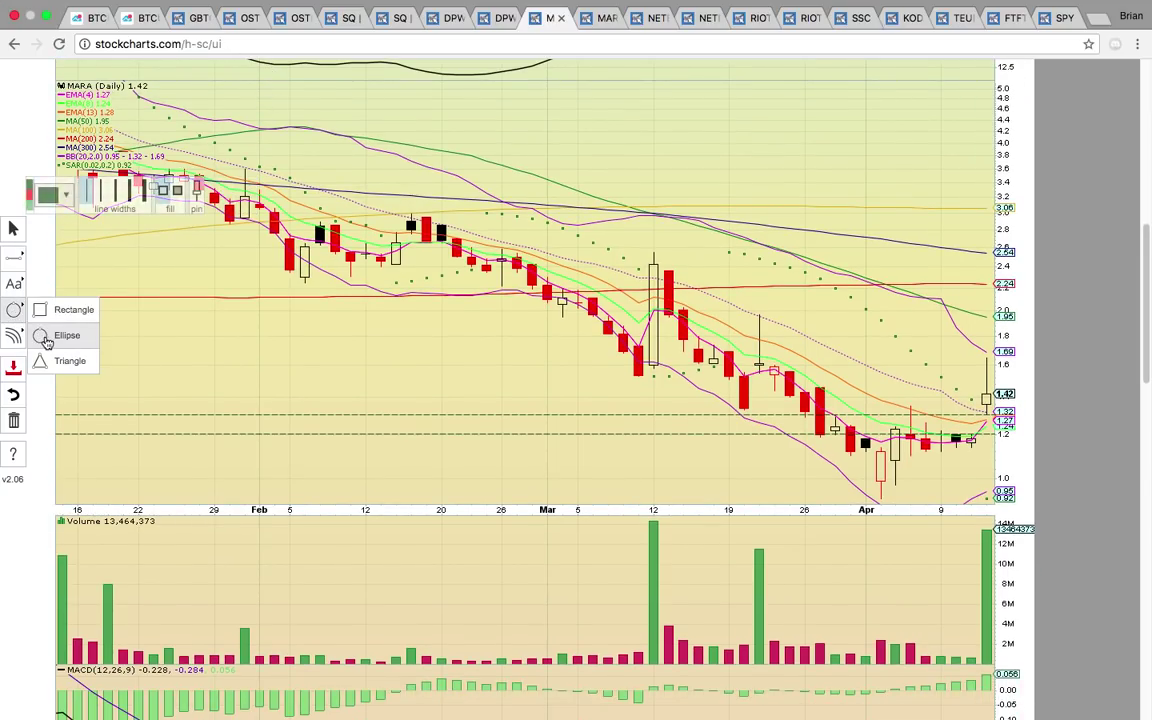
click(60, 334)
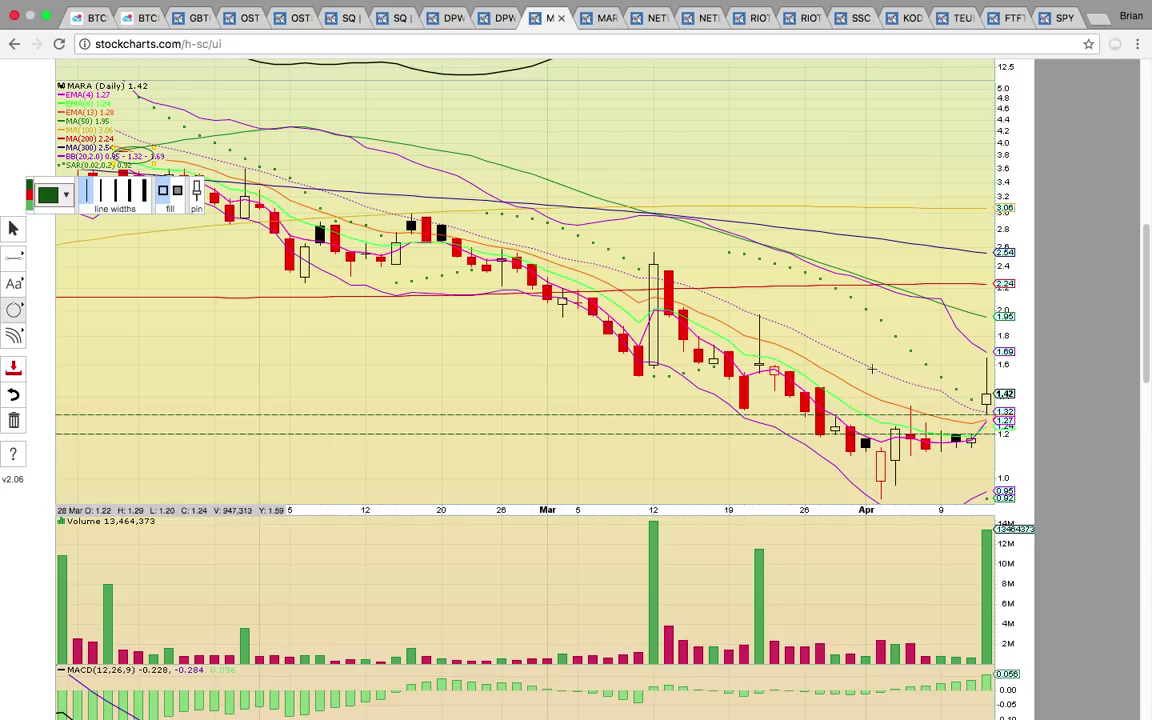
scroll(903, 398, up, 1)
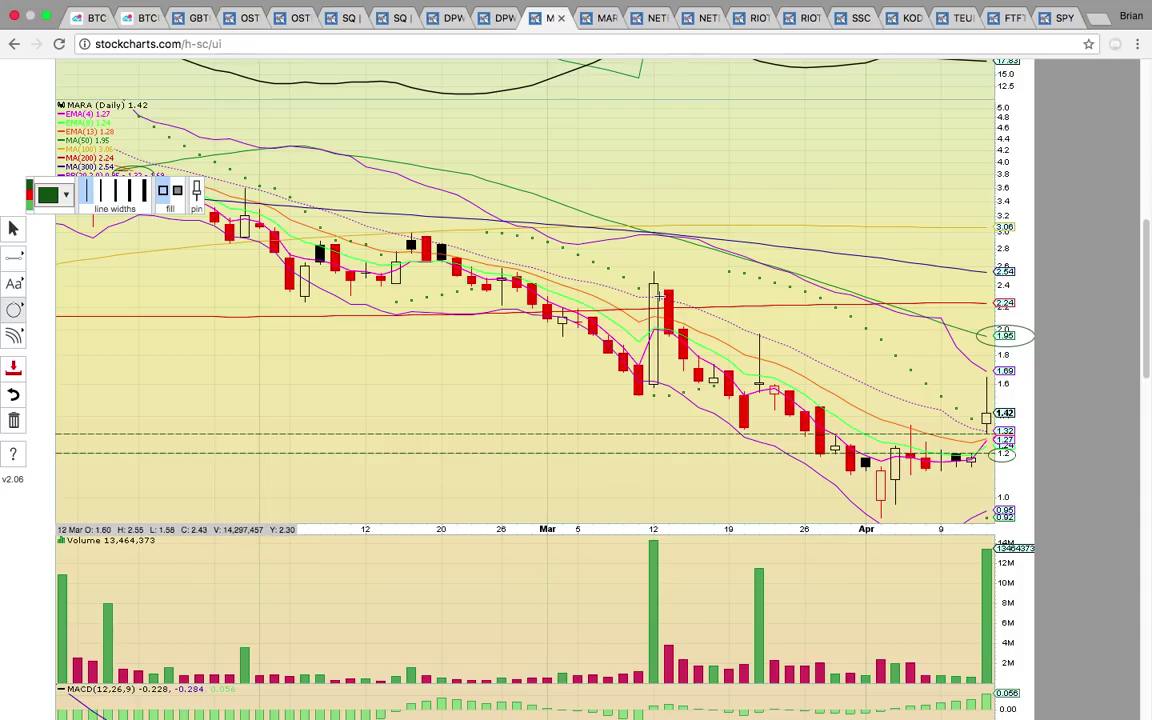
mouse_move(707, 316)
mouse_down()
mouse_move(612, 240)
mouse_move(614, 270)
mouse_up()
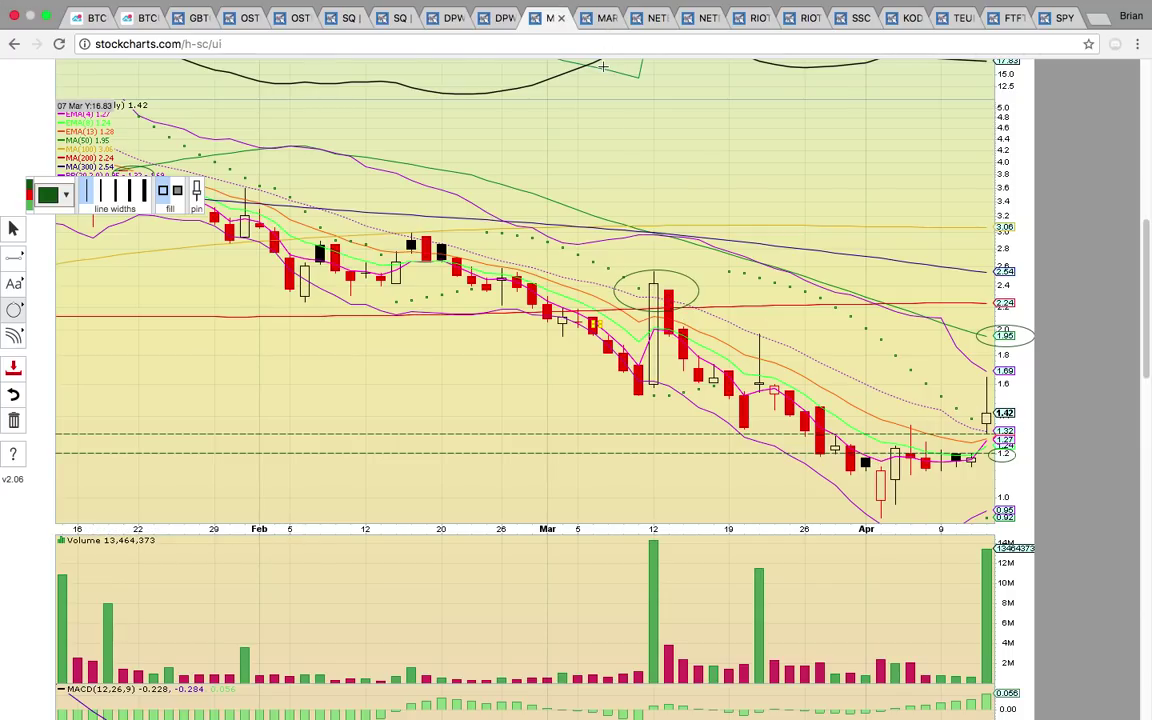
Step: Open the MARA 15-minute chart and circle the April 11 afternoon consolidation and the top of the April 12 opening candle
click(606, 22)
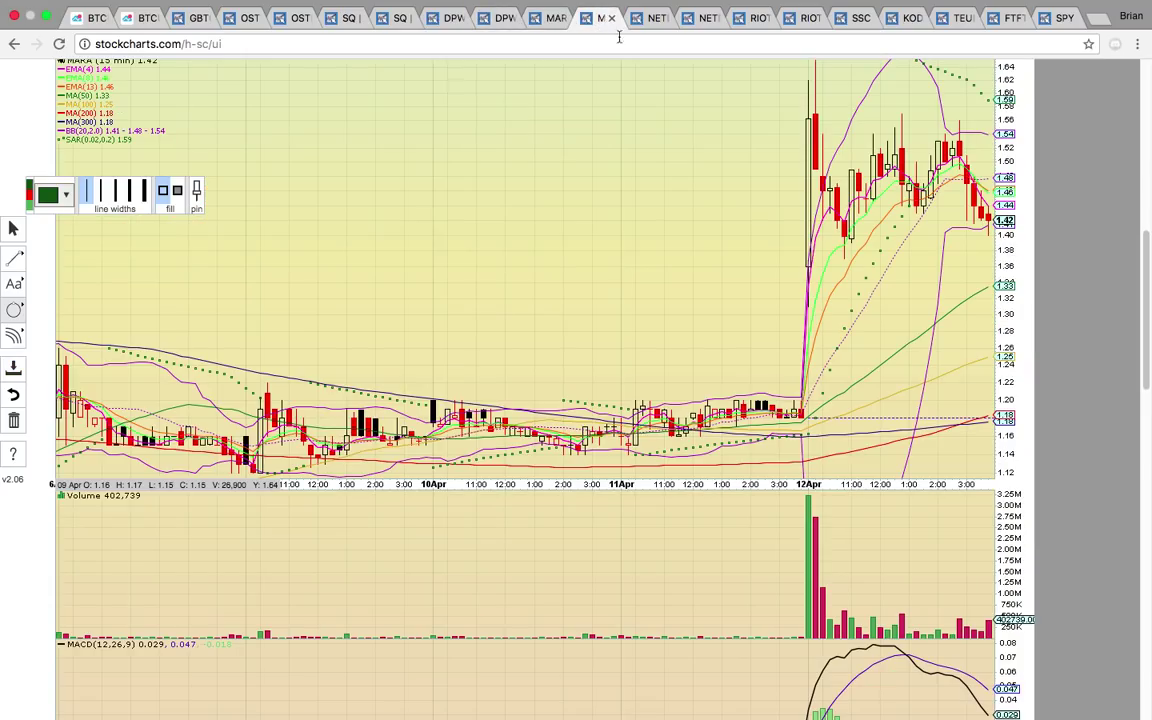
scroll(776, 321, up, 2)
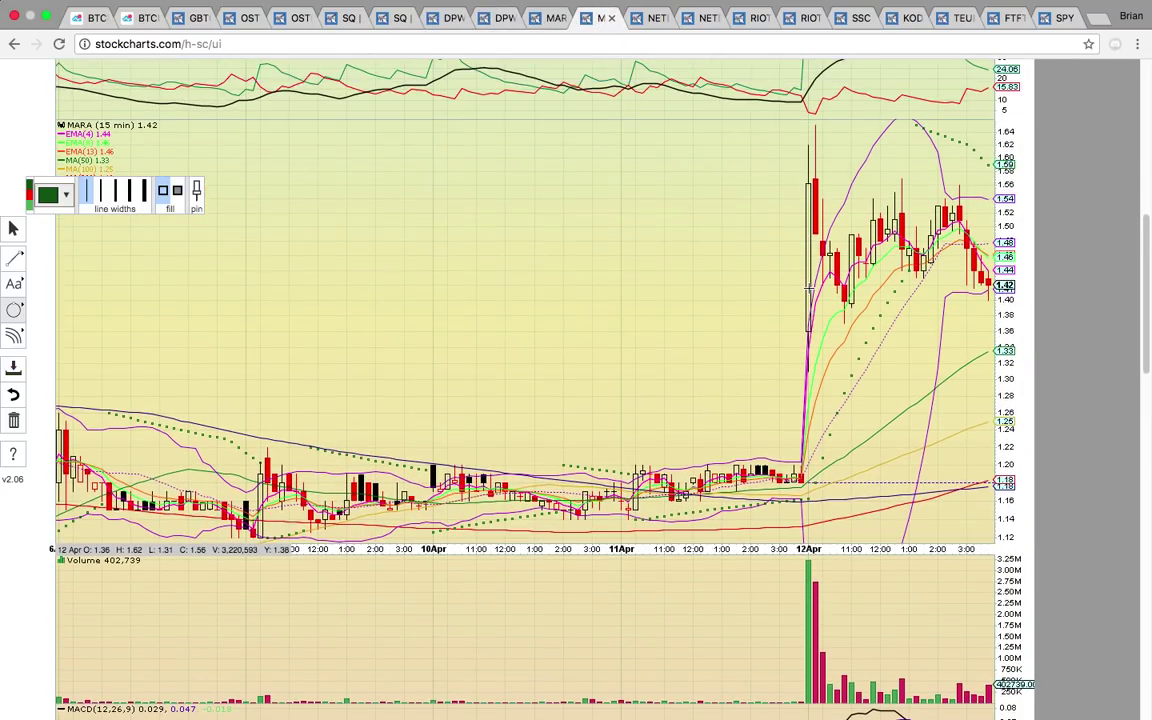
drag(800, 496, 698, 442)
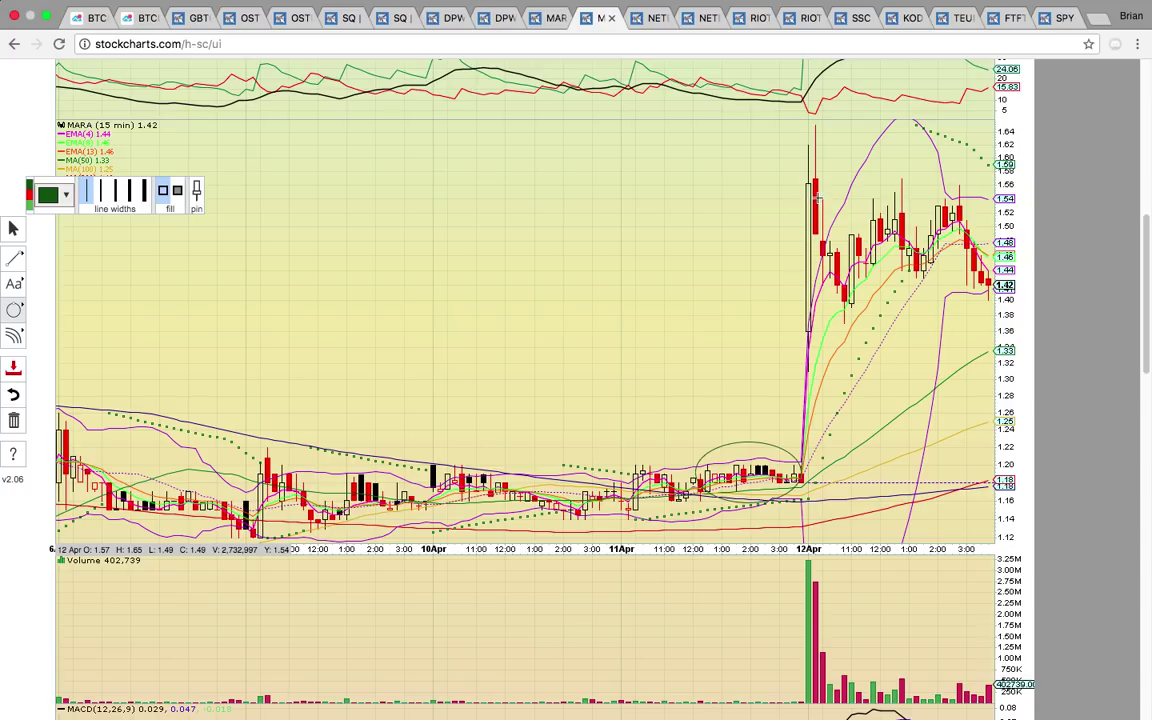
drag(812, 194, 786, 175)
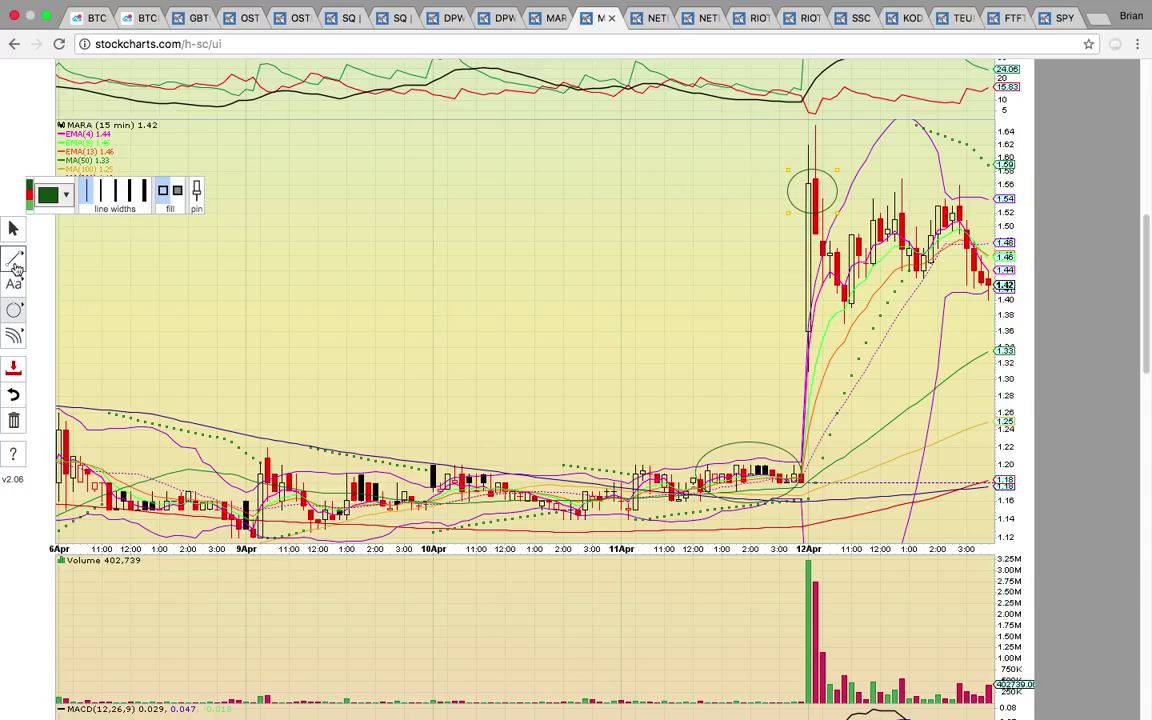
Step: Draw a dashed horizontal line at about 1.57 through the top of the MARA April 12 opening candle's body
click(15, 258)
click(118, 309)
click(812, 185)
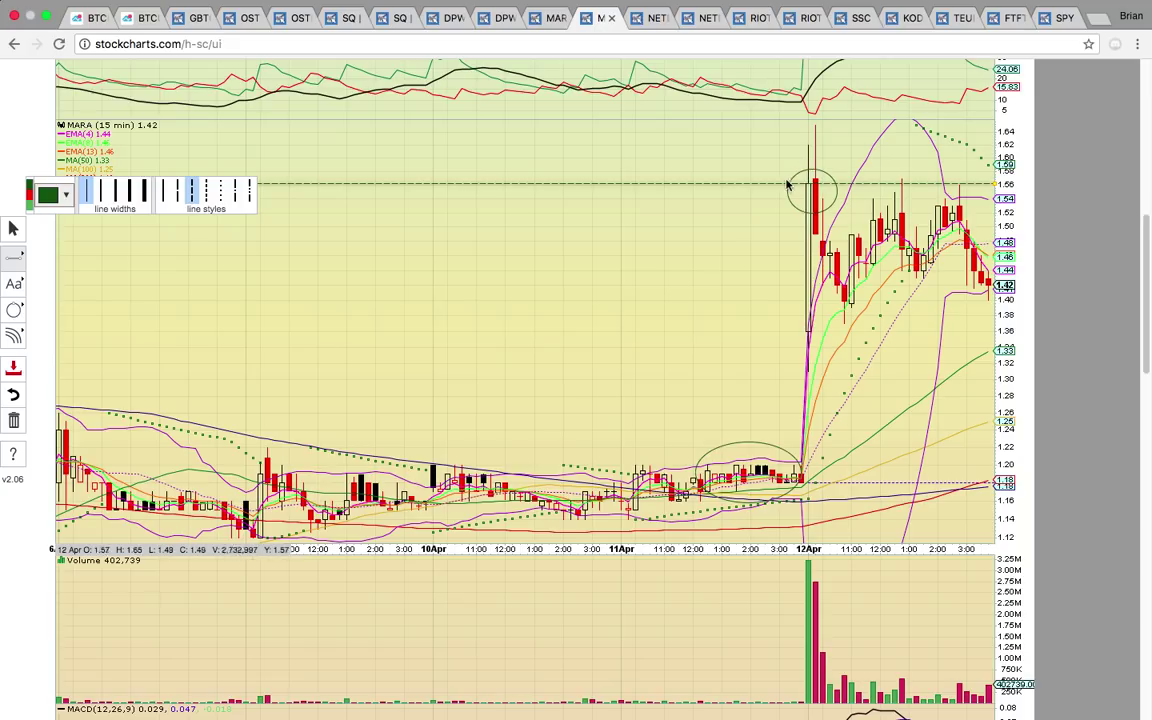
Step: Draw a dashed horizontal line at about 1.40 on the MARA 15-minute chart and circle the 50-period average value
click(919, 300)
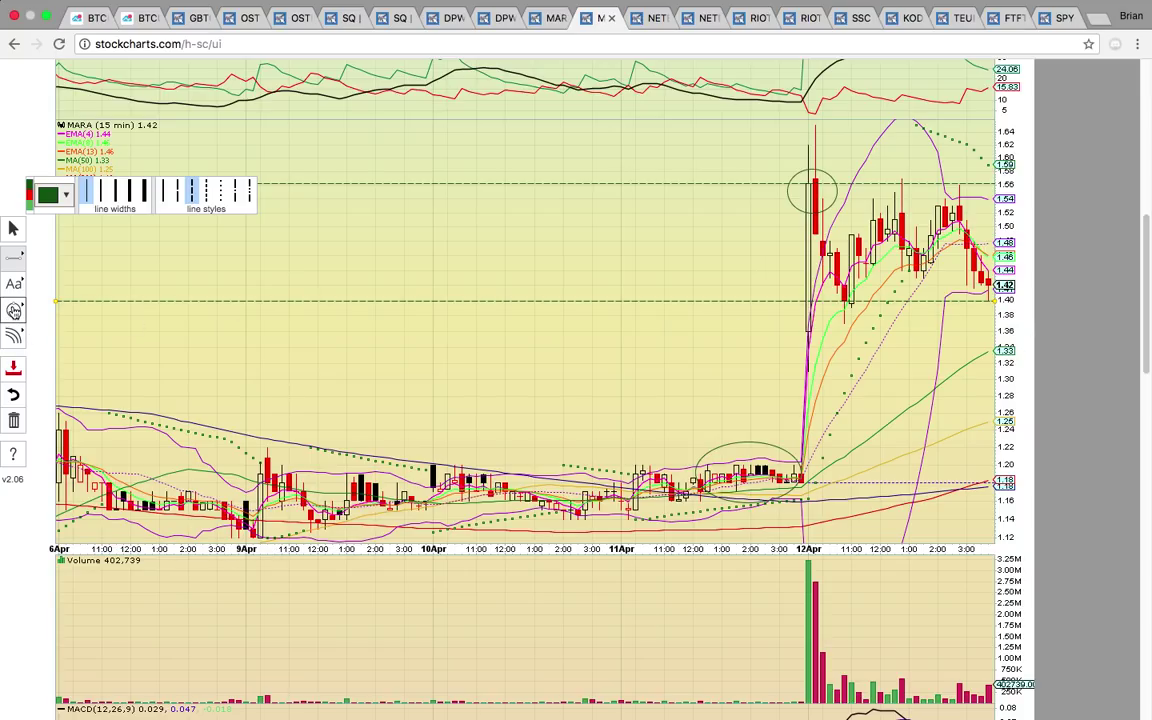
click(14, 310)
click(72, 334)
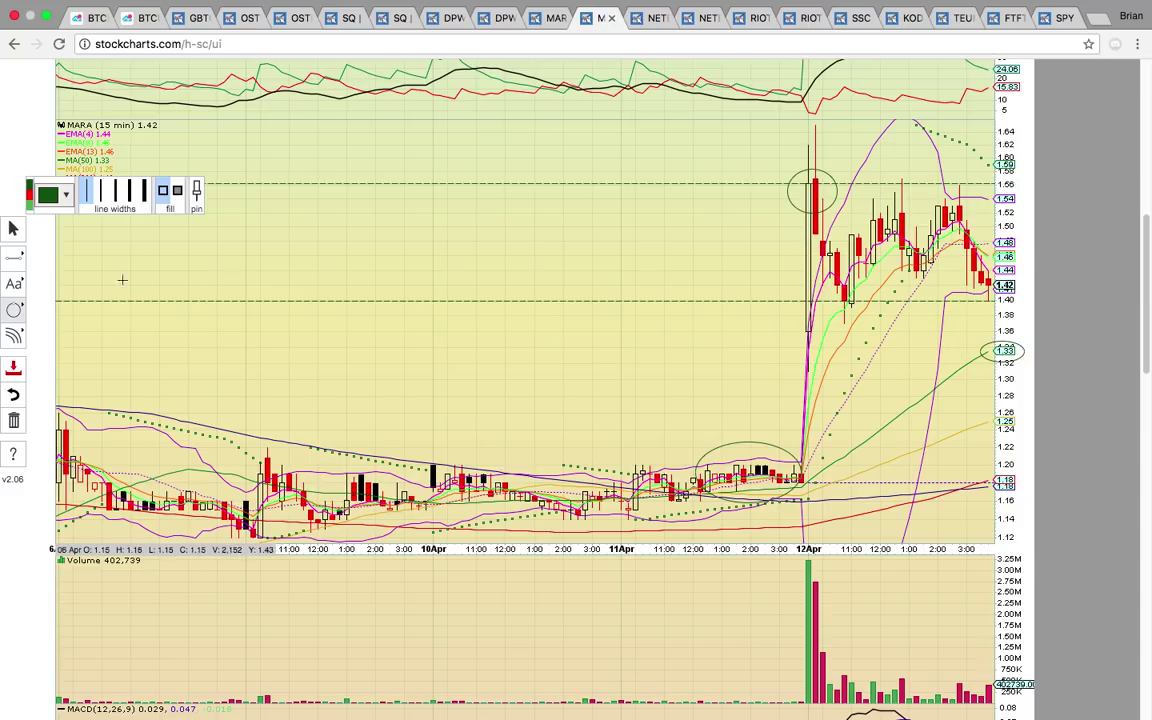
Step: Draw a dashed horizontal line at about 1.36 on the MARA 15-minute chart and circle the 1.56 level and middle Bollinger value
click(14, 257)
click(71, 310)
click(620, 331)
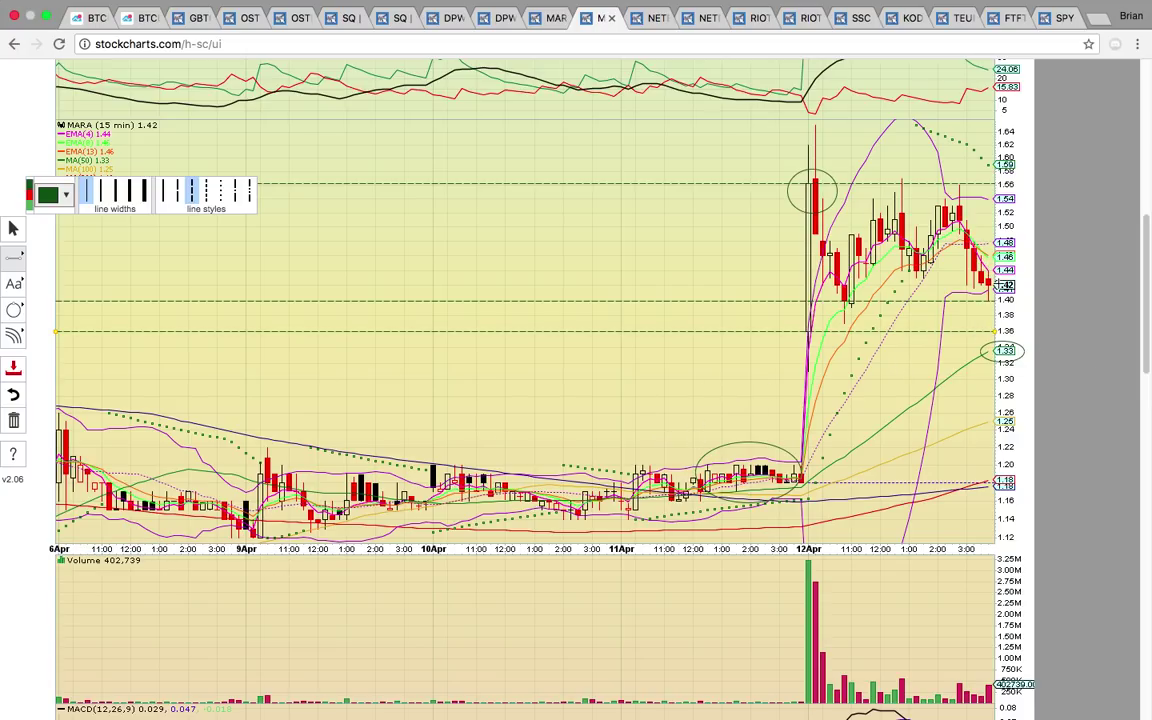
click(14, 310)
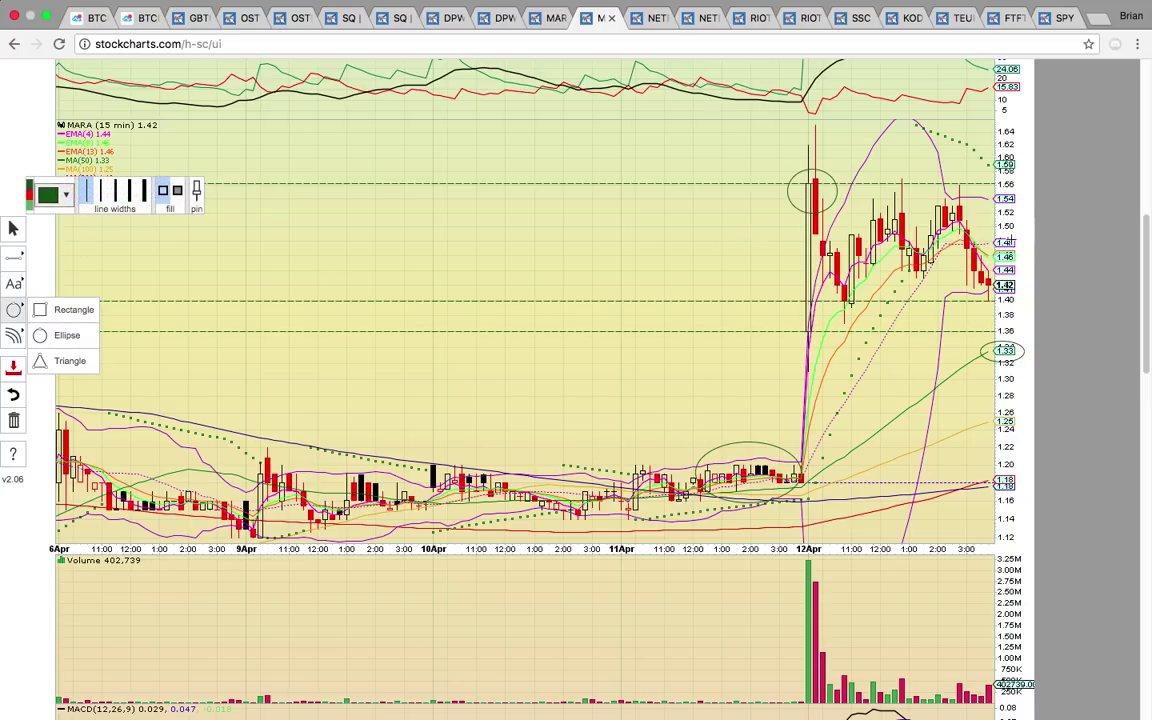
scroll(617, 164, up, 2)
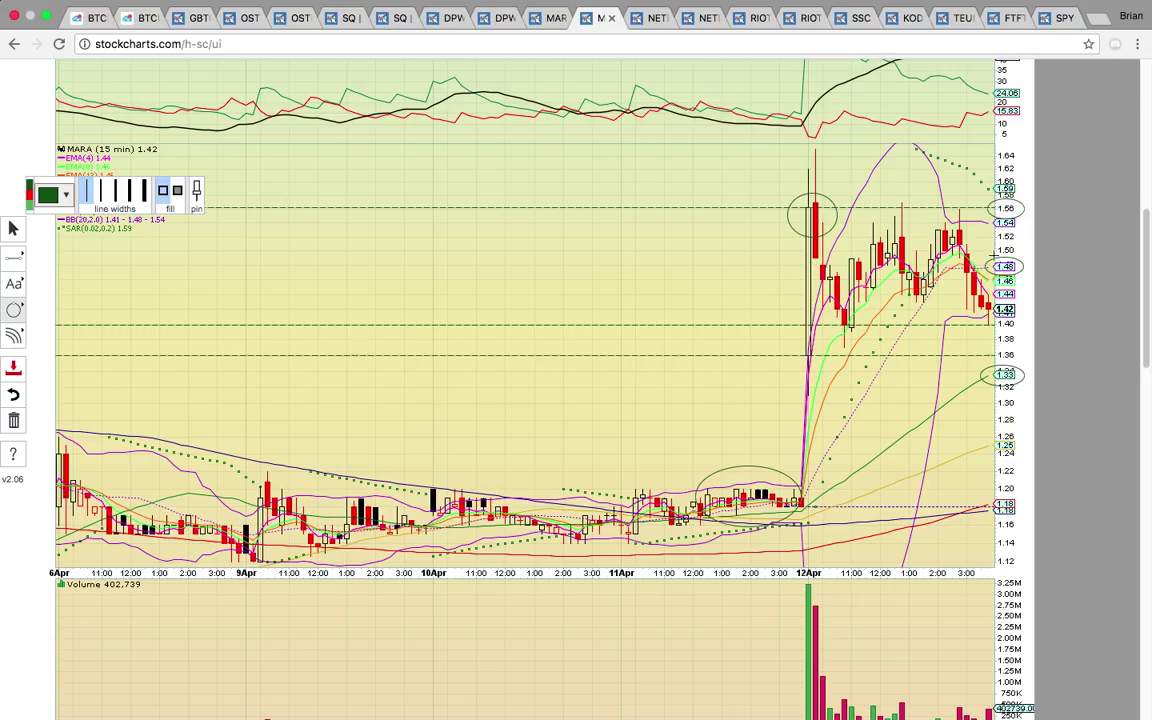
Step: Open the NETE daily chart and circle the day's percentage change, the latest RSI value and the April stretch of the ADX lines
click(647, 20)
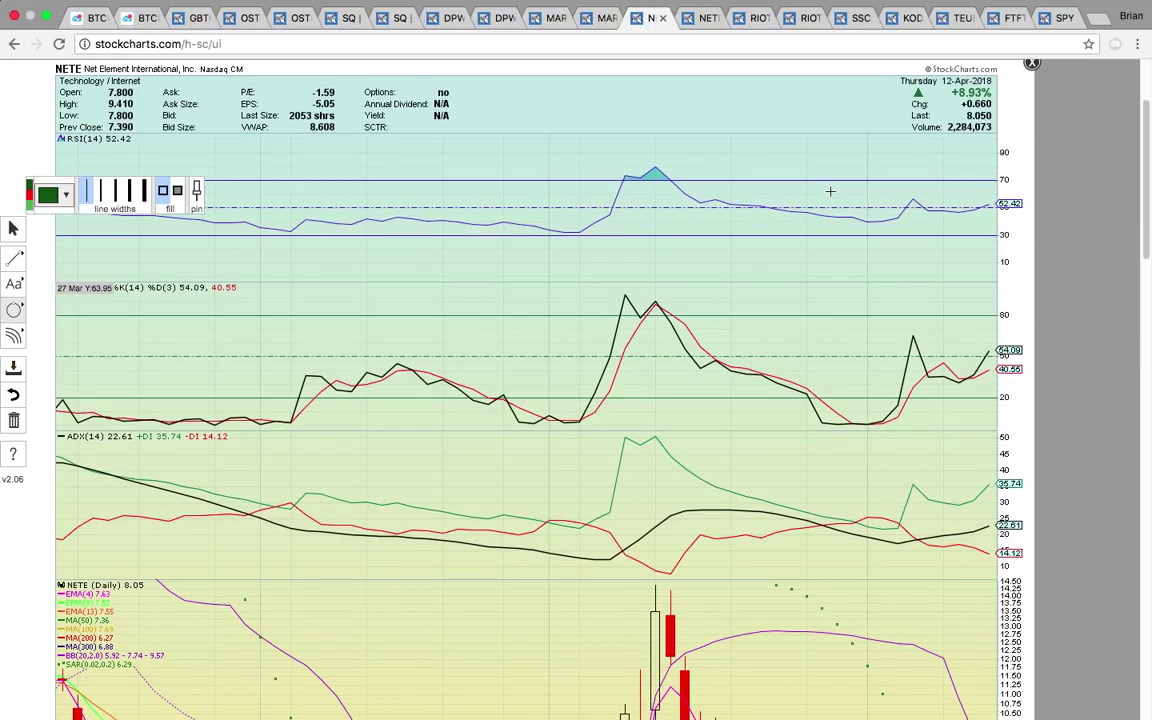
drag(823, 112, 1002, 150)
mouse_move(865, 188)
mouse_down()
mouse_move(815, 182)
mouse_move(808, 130)
mouse_move(824, 74)
mouse_up()
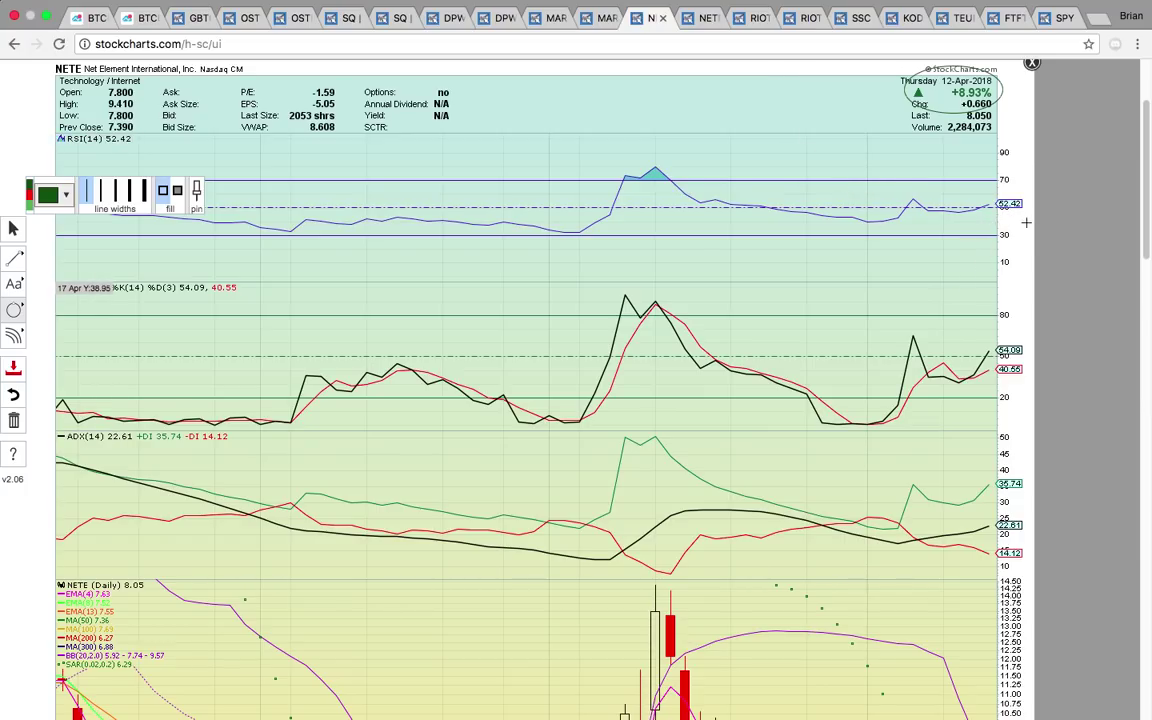
drag(1026, 216, 968, 190)
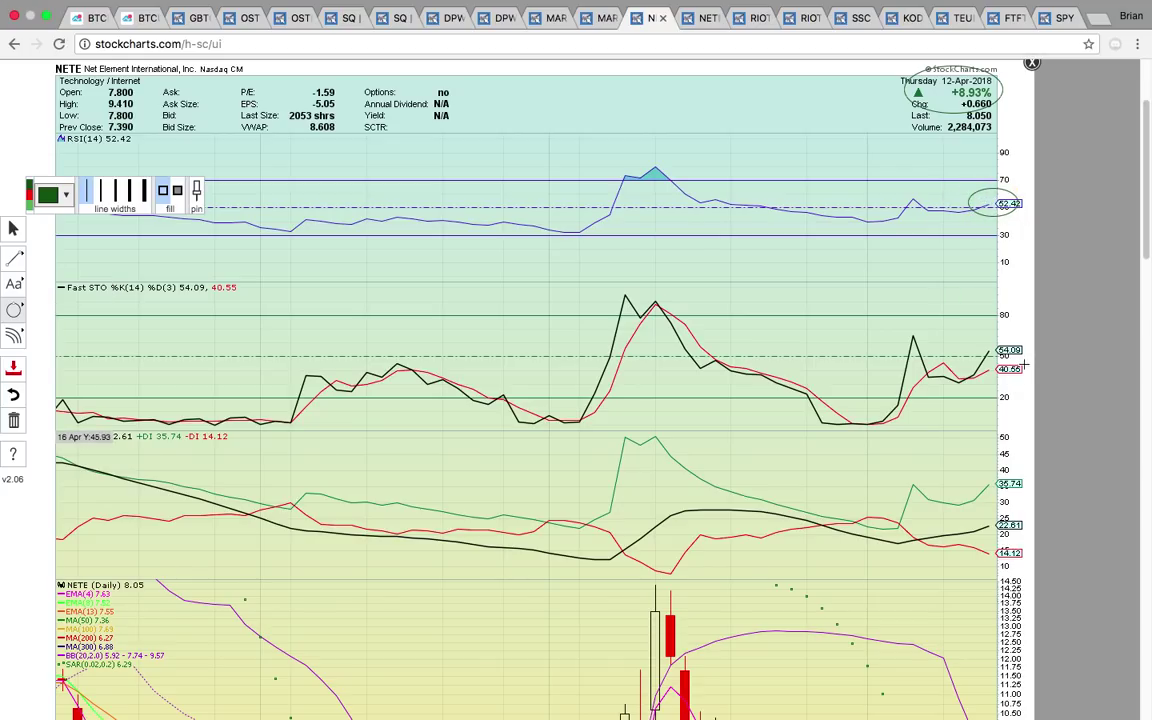
scroll(1000, 385, down, 5)
scroll(987, 403, down, 2)
scroll(918, 128, up, 1)
drag(918, 128, 906, 104)
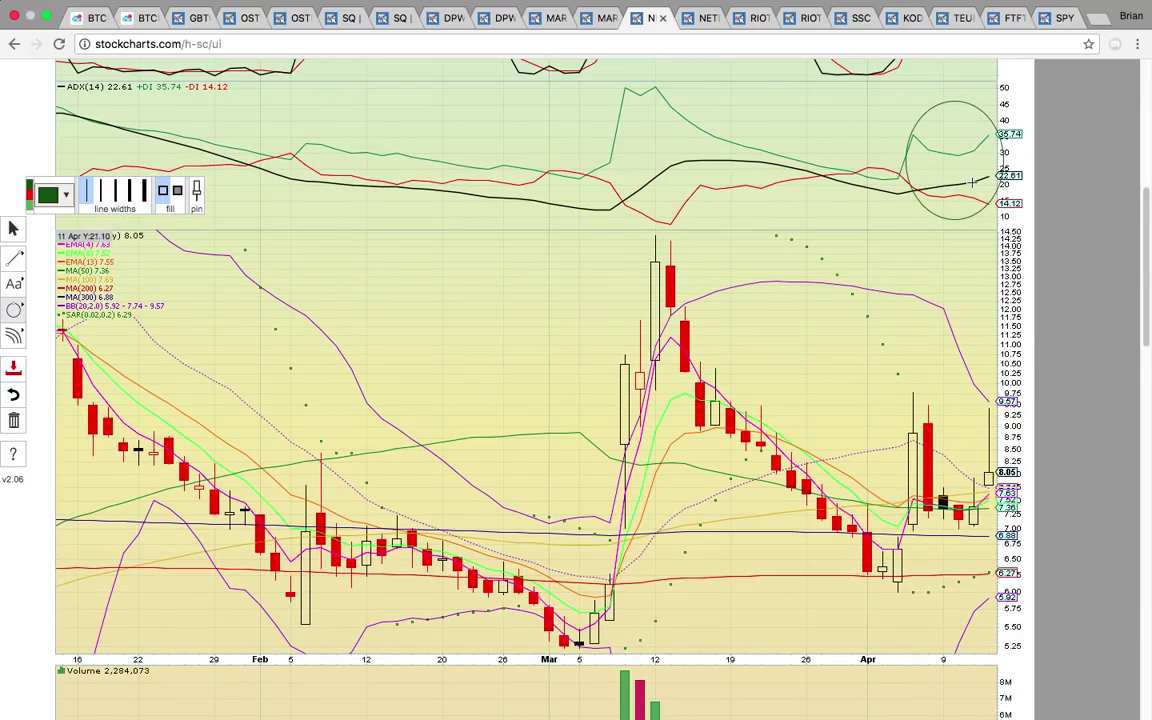
scroll(987, 267, down, 2)
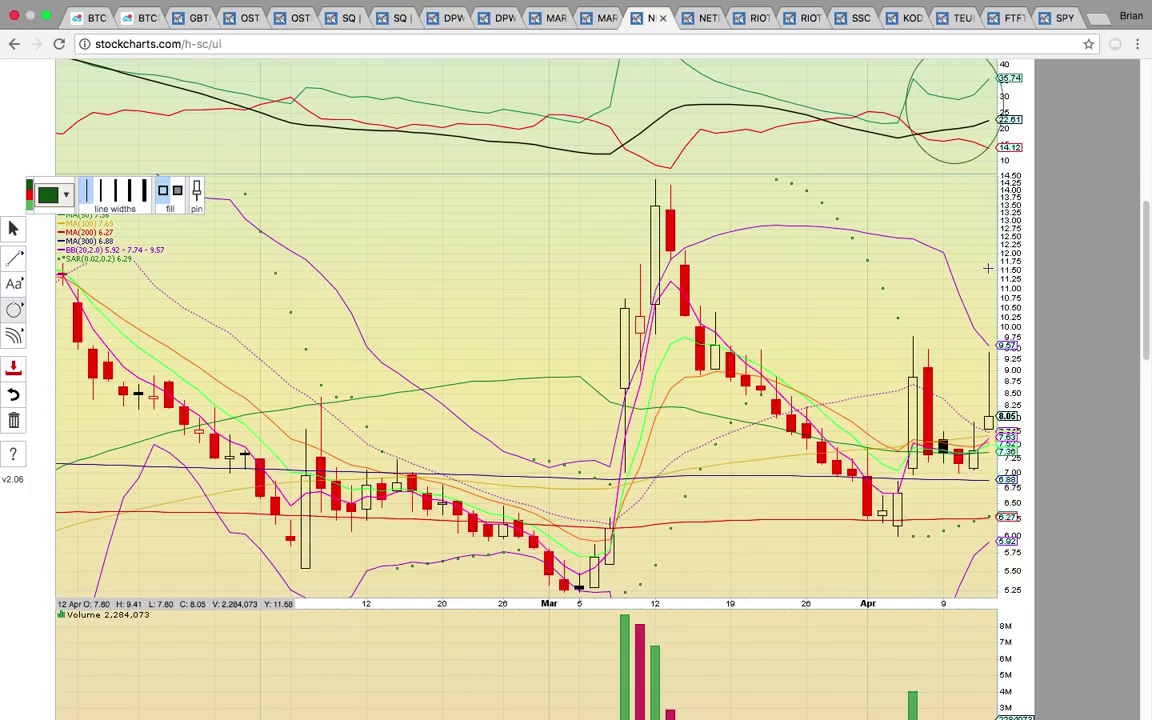
scroll(987, 267, down, 3)
scroll(987, 297, up, 1)
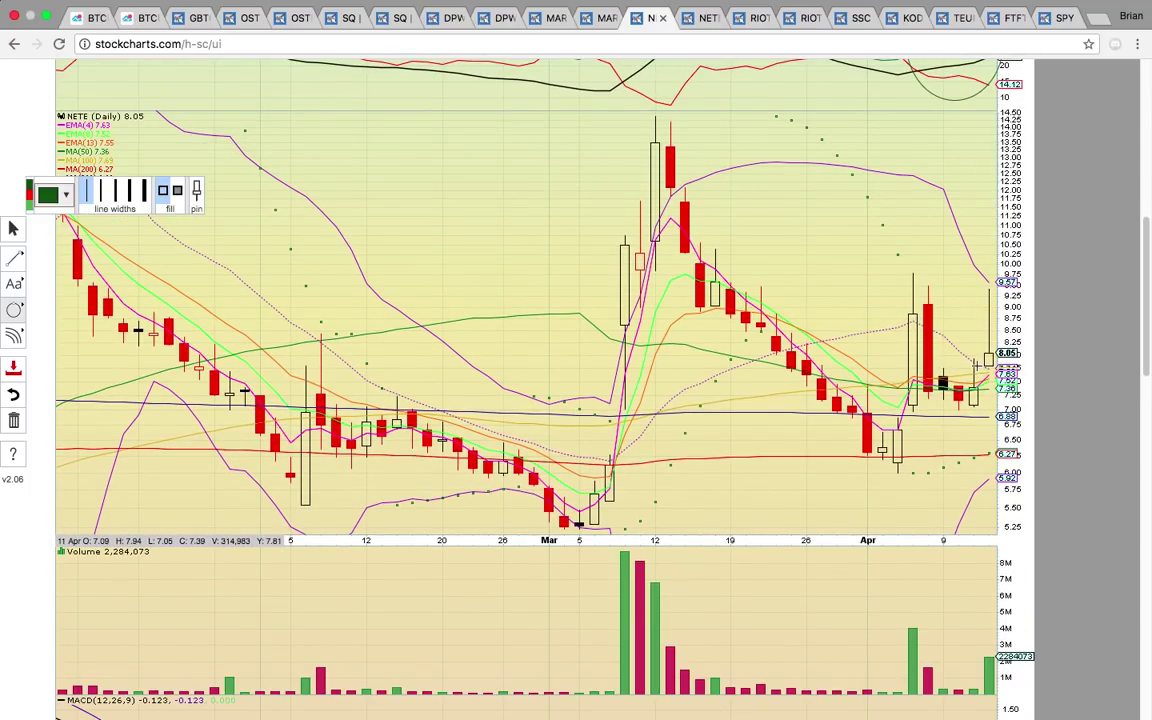
drag(983, 395, 985, 374)
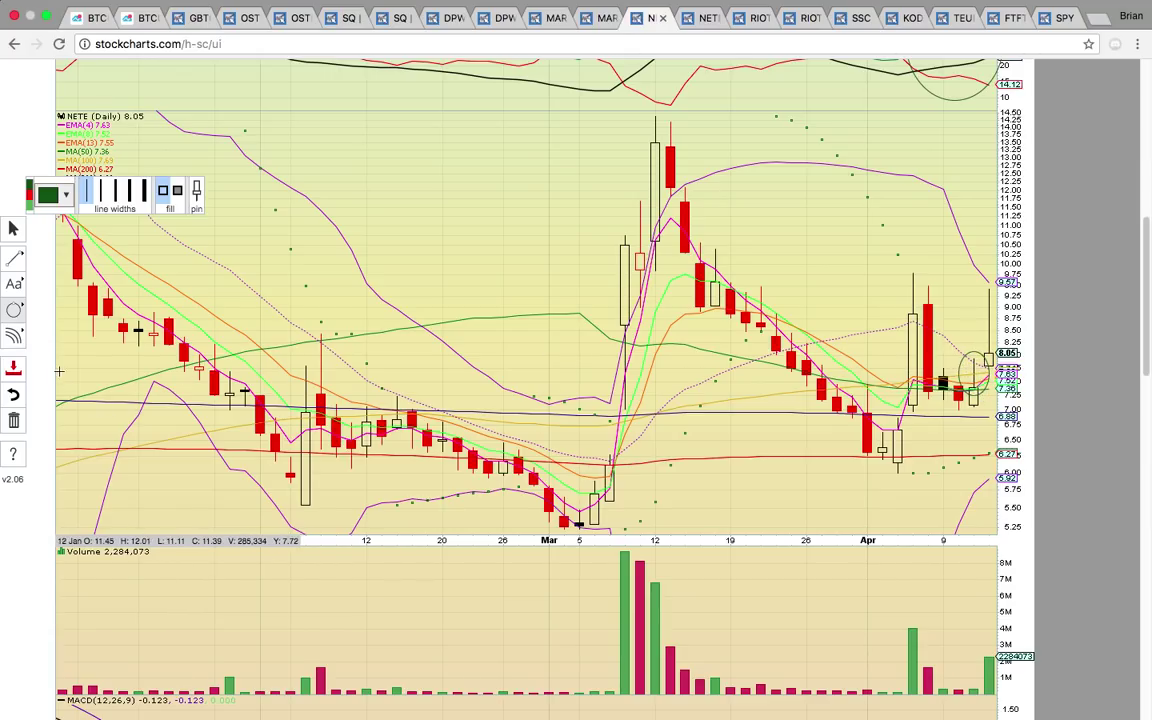
click(17, 396)
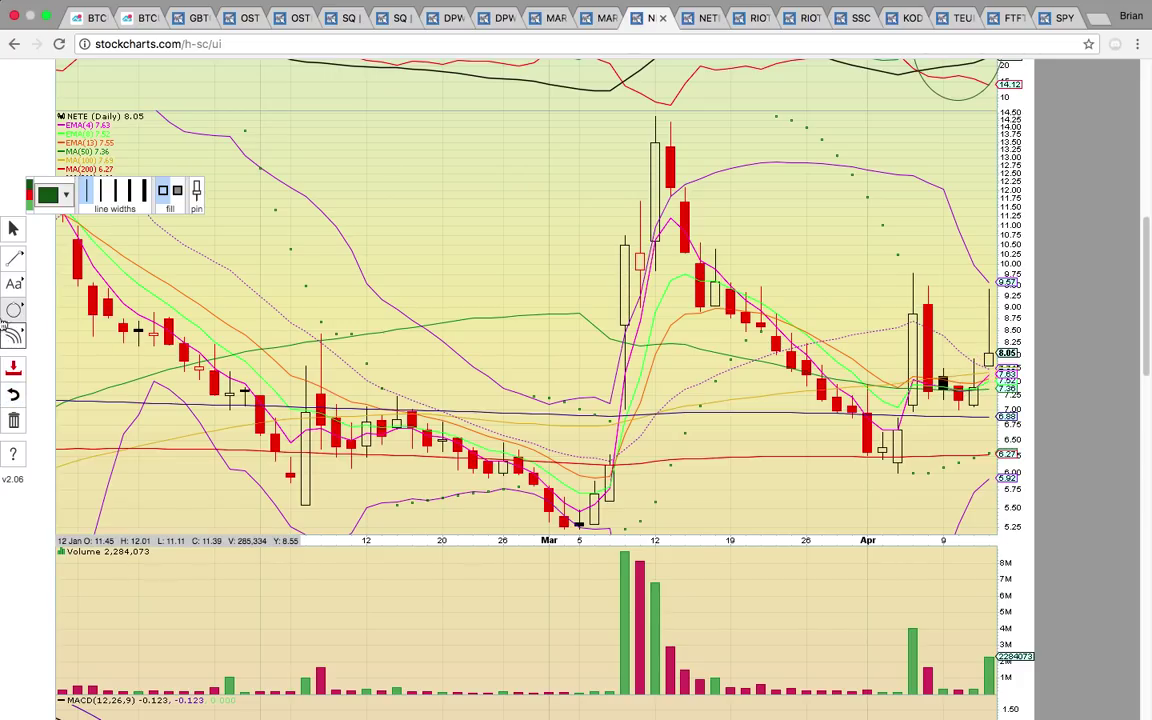
Step: Draw dashed horizontal lines across the NETE daily chart at about 6.95, 6.88 and 6.27
click(13, 258)
click(70, 309)
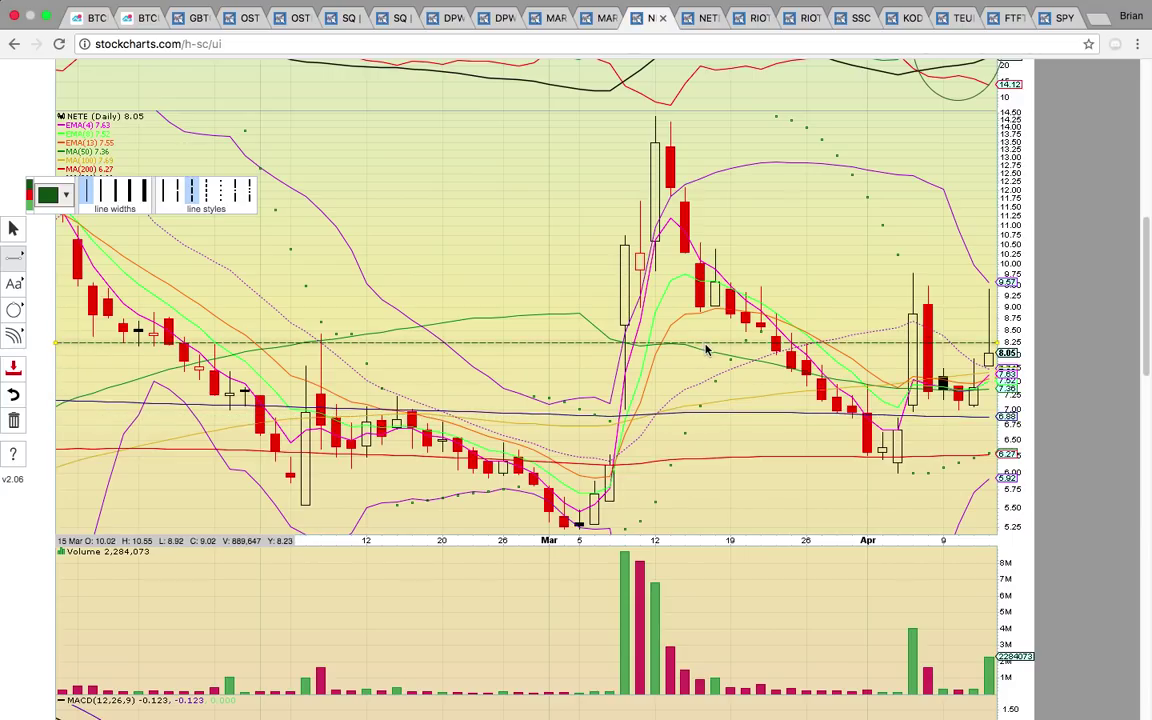
click(726, 425)
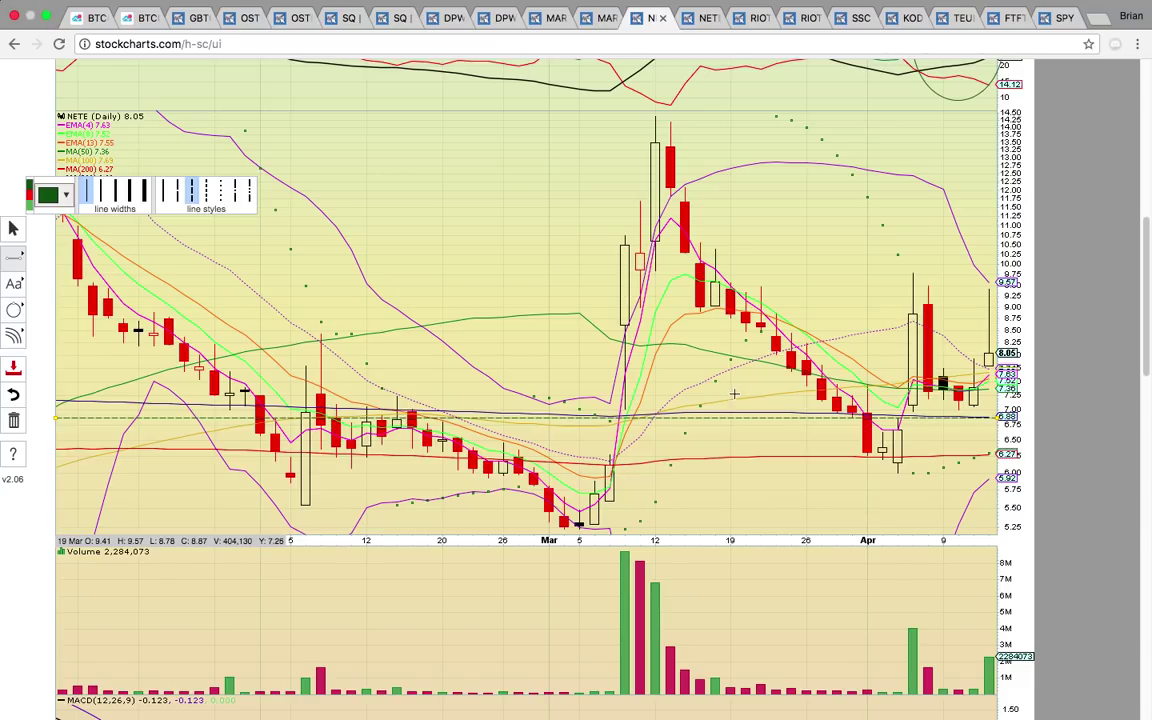
click(736, 416)
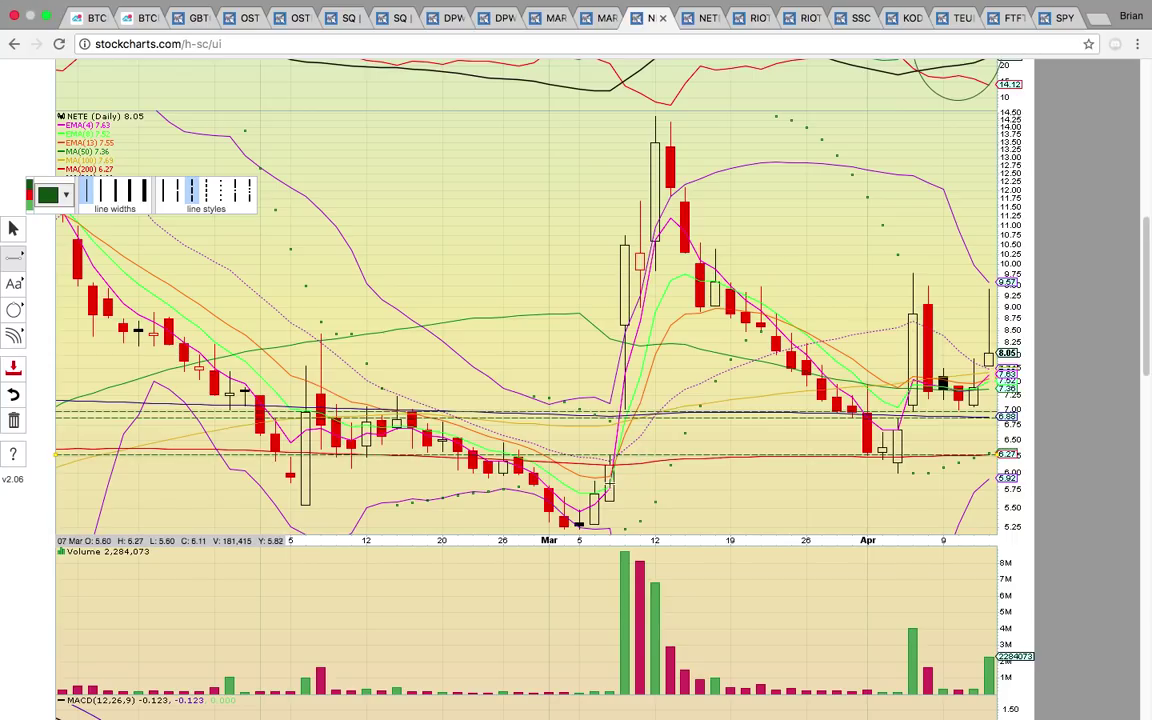
Step: Circle the March 7 candle, the base of the March 8 candle, the March 12 peak and the early-April lows on the NETE daily chart
click(14, 310)
click(75, 331)
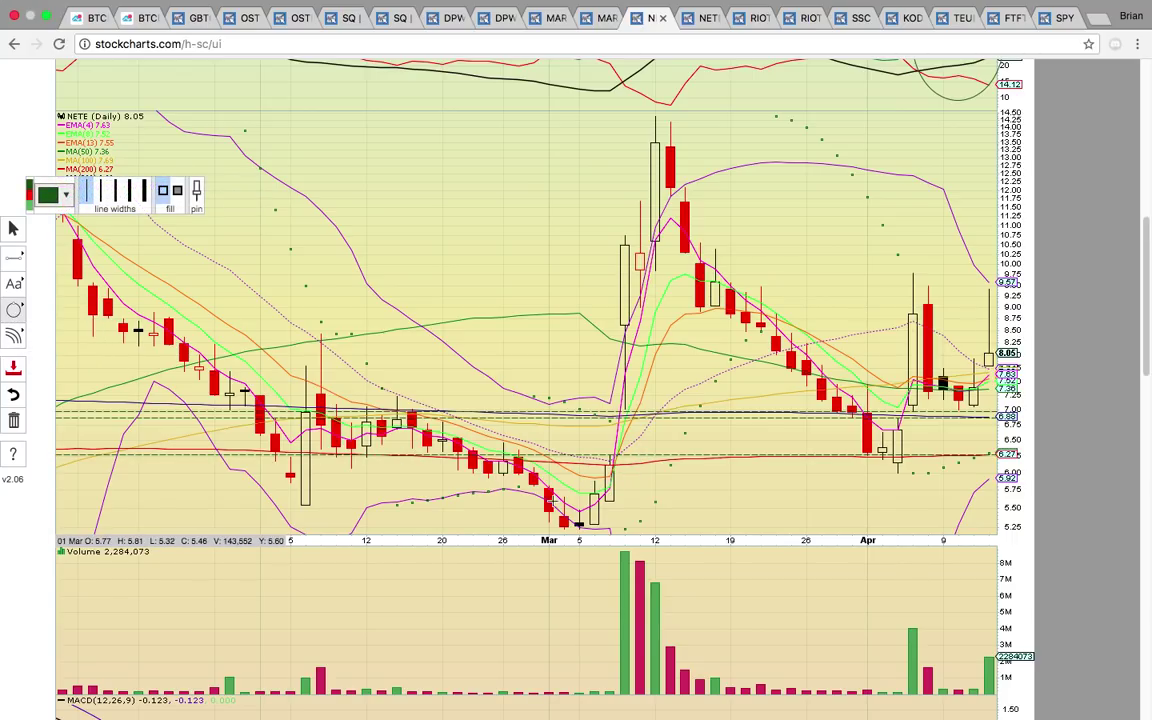
drag(631, 504, 589, 456)
drag(605, 376, 640, 422)
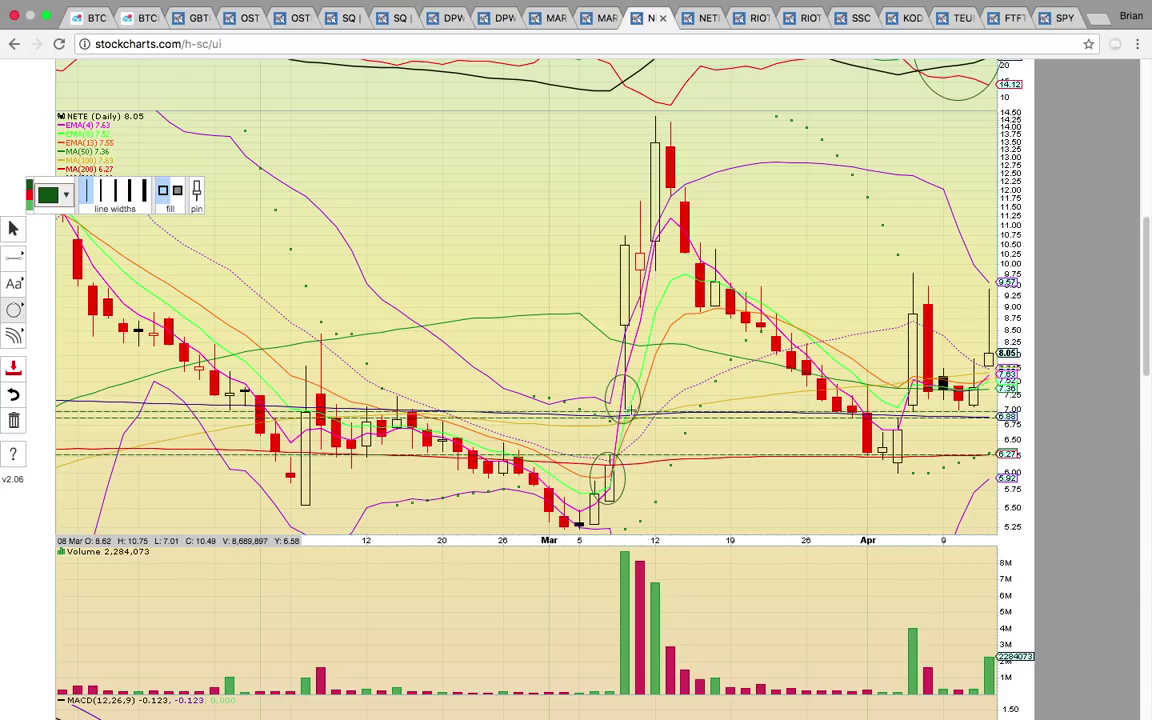
drag(677, 148, 627, 98)
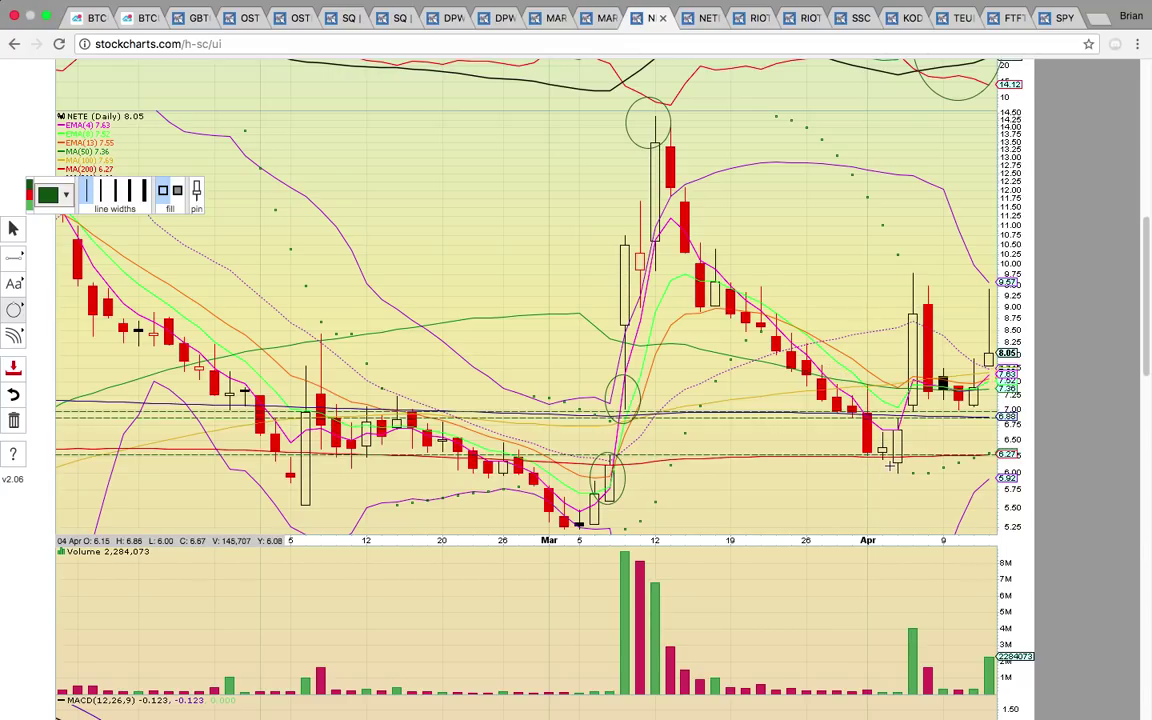
drag(854, 441, 908, 470)
click(795, 463)
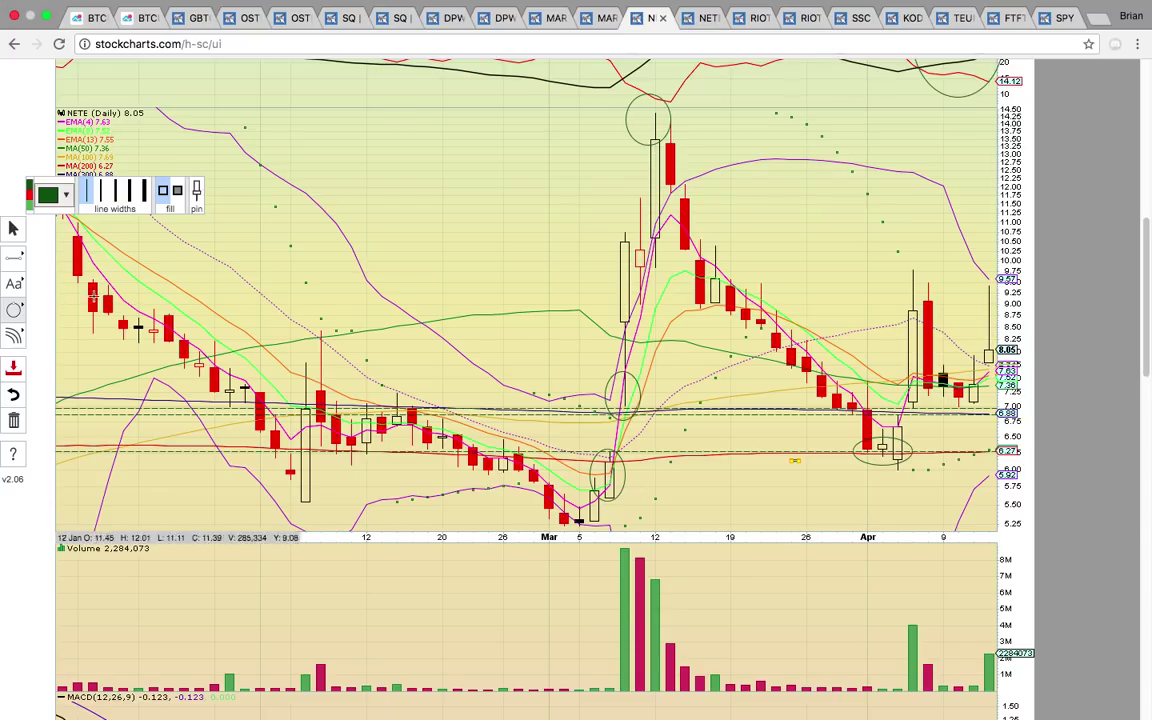
Step: Circle the middle Bollinger value in the NETE legend and draw a dashed horizontal line at about 8.85 through the April 5 candle's body top
scroll(180, 236, down, 2)
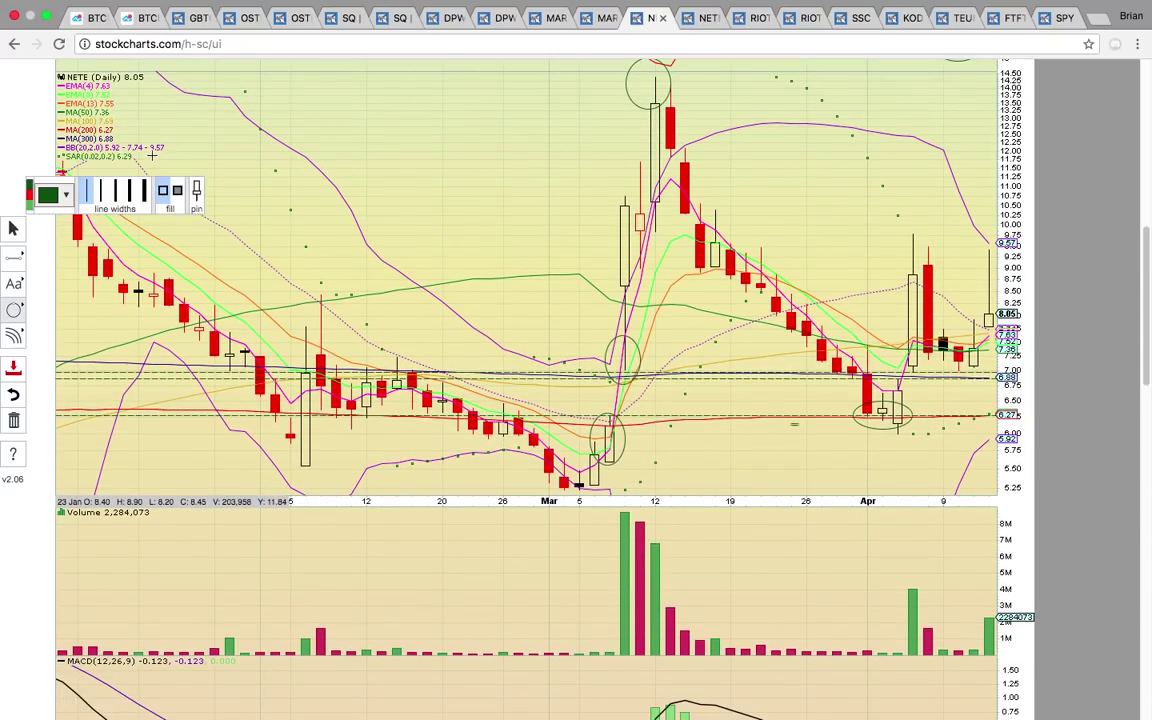
scroll(962, 282, up, 2)
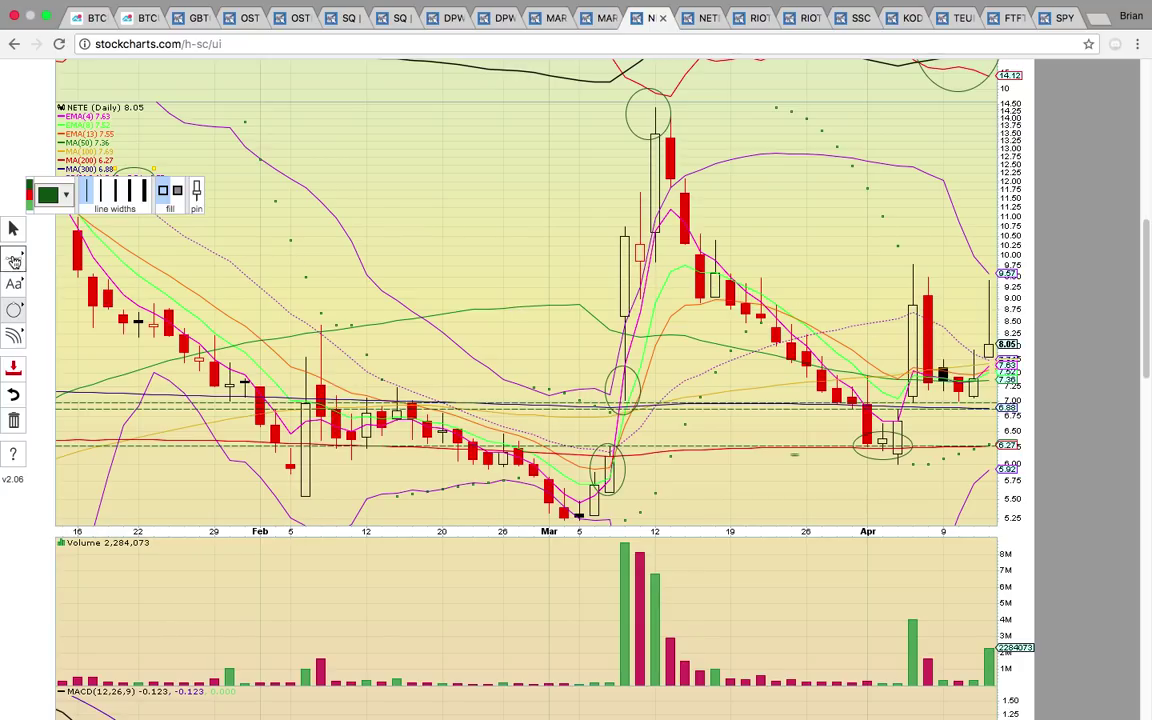
click(14, 260)
click(92, 306)
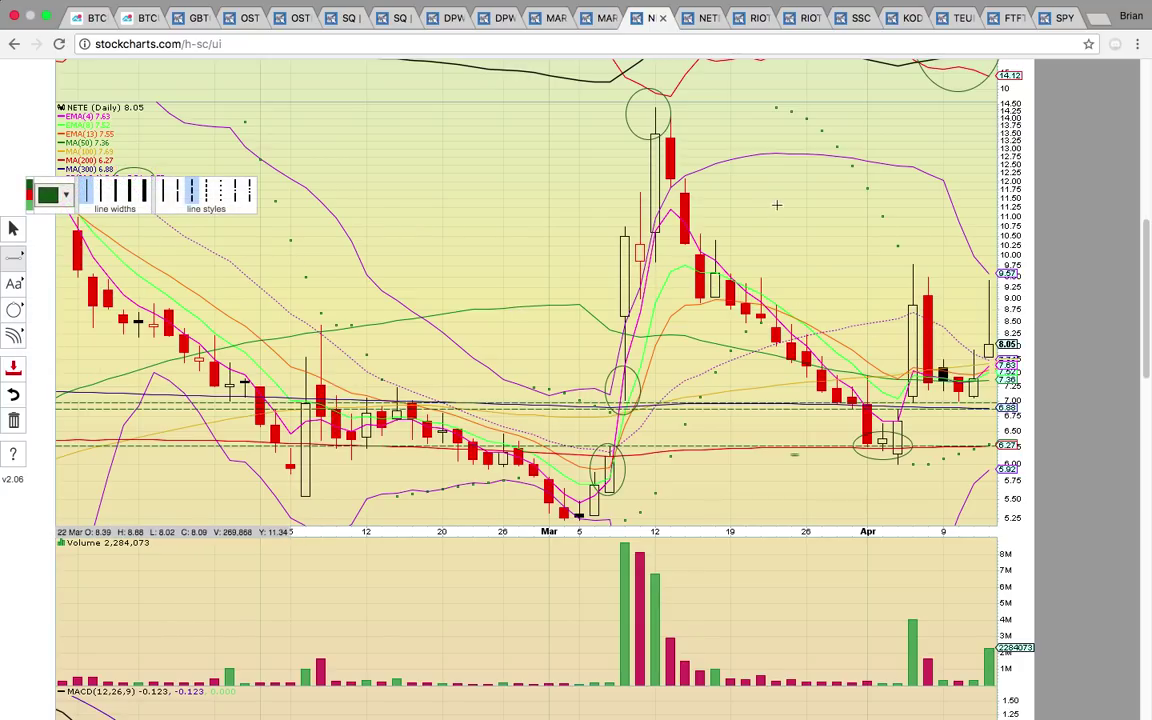
click(840, 306)
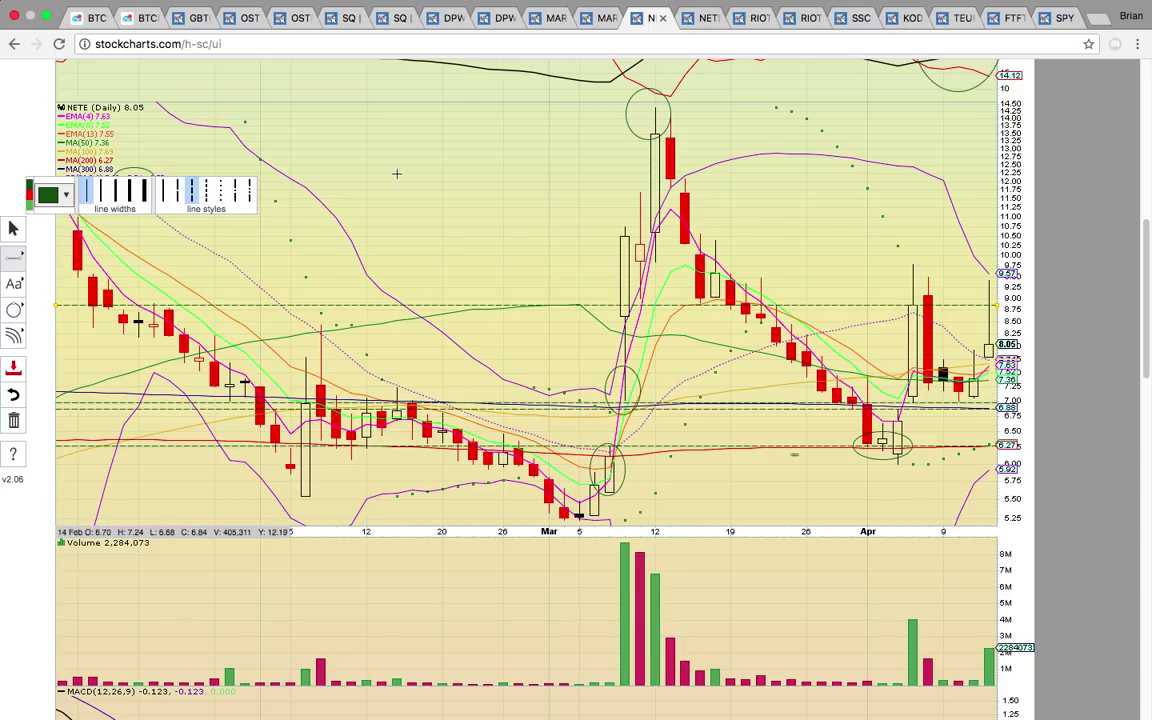
scroll(541, 350, down, 1)
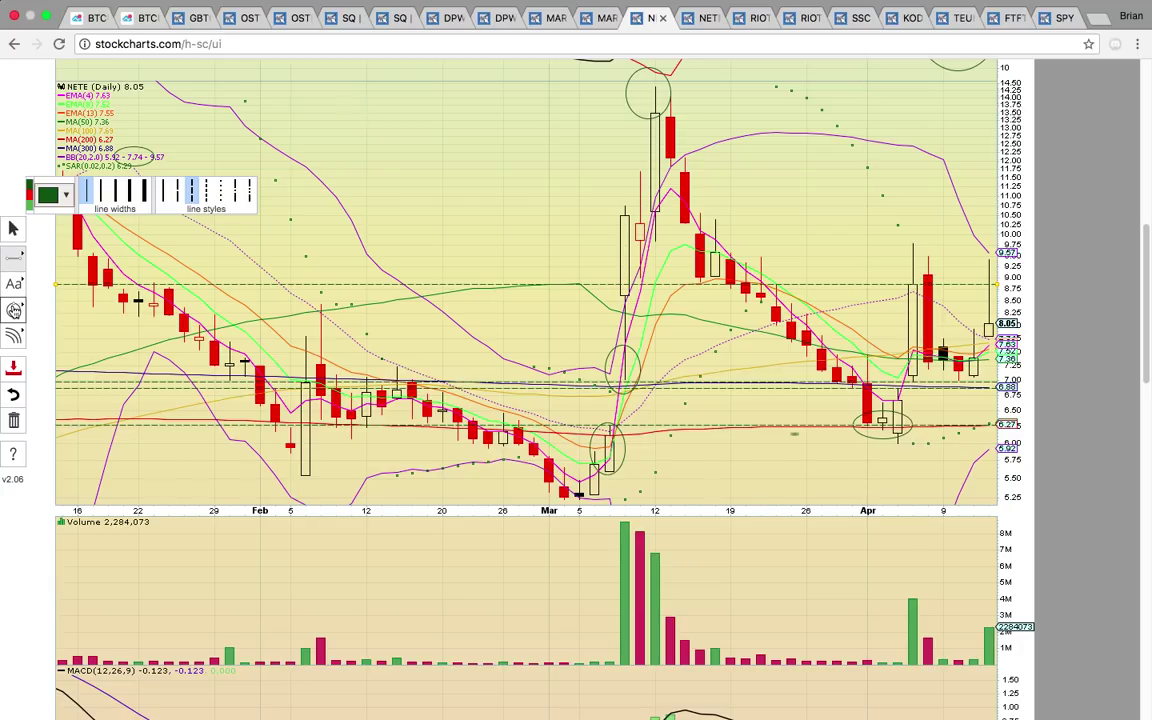
click(14, 310)
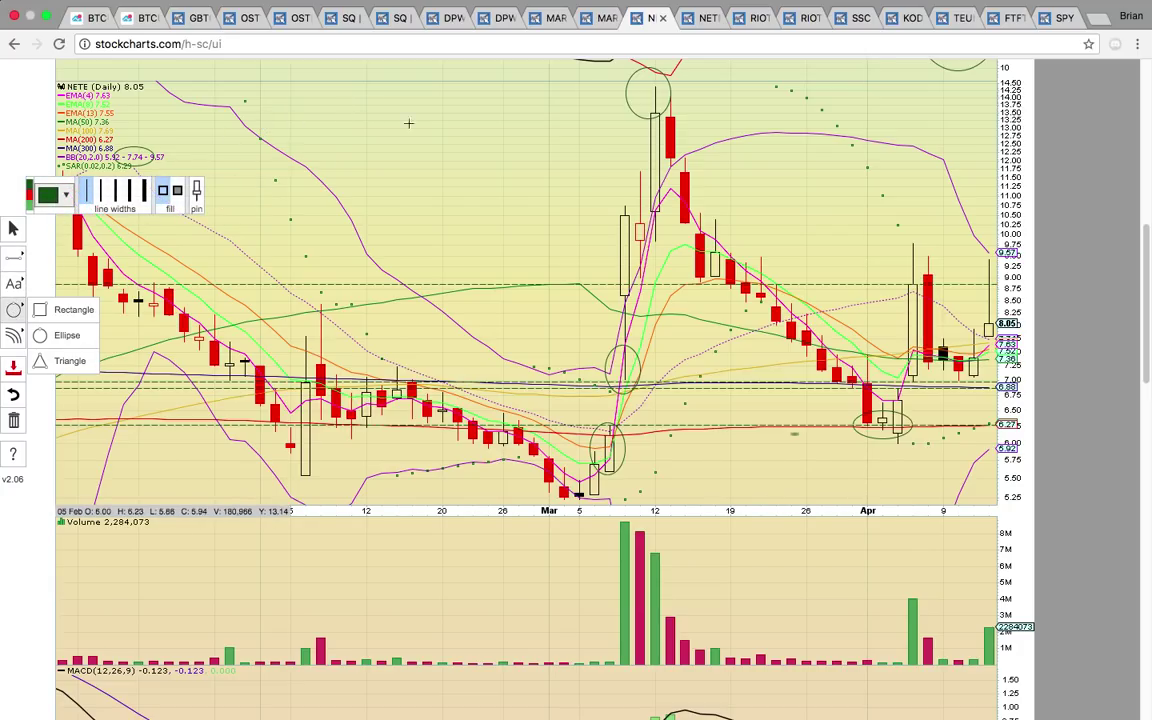
scroll(900, 175, up, 1)
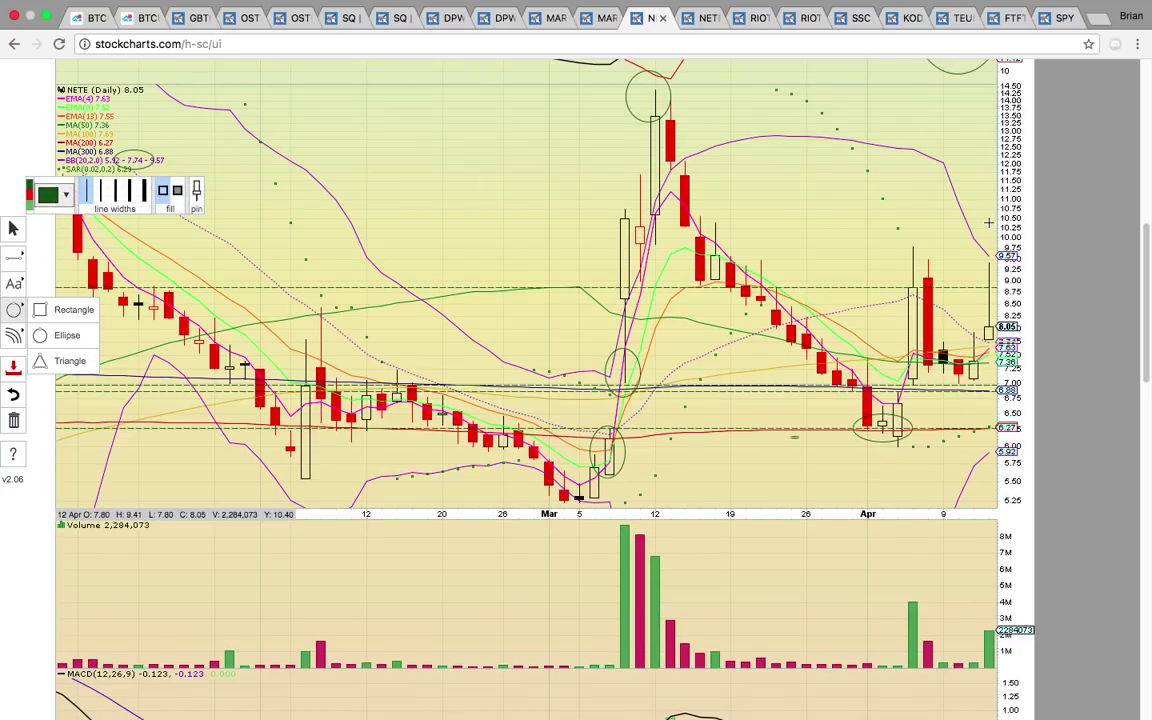
scroll(828, 190, up, 1)
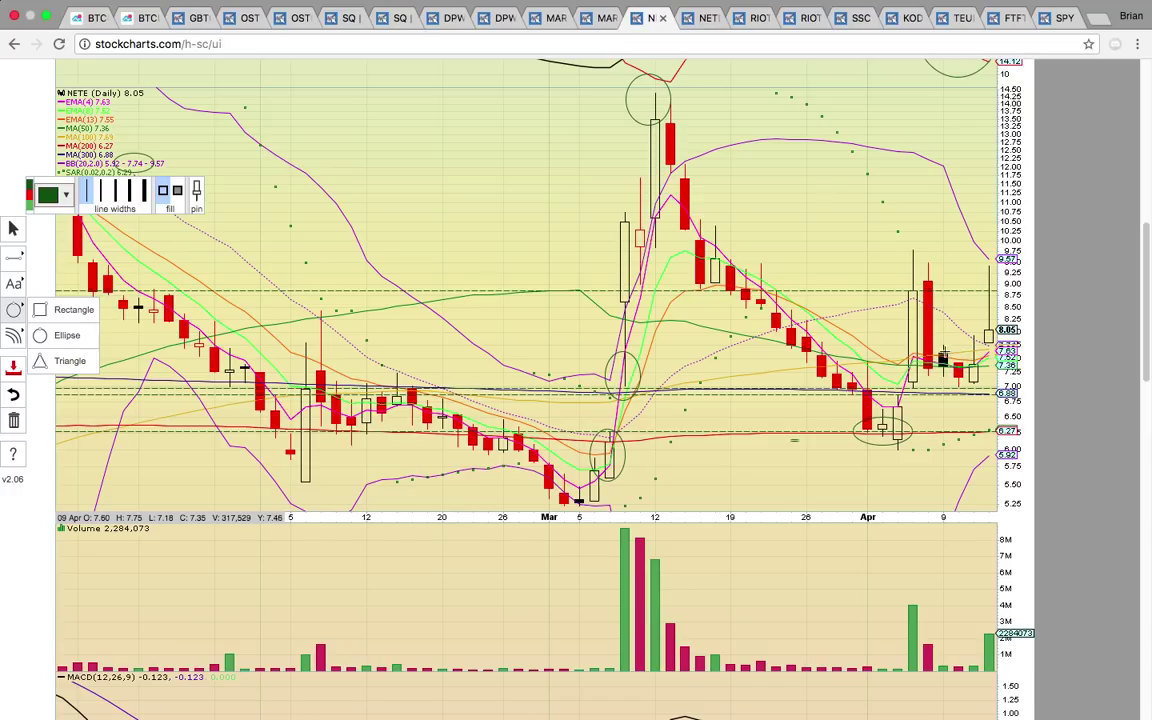
Step: Open the NETE 15-minute chart and circle the 50-period average value, the 7.80 level, the April 12 opening candle's base and the 100-, 200- and 300-period values
click(705, 19)
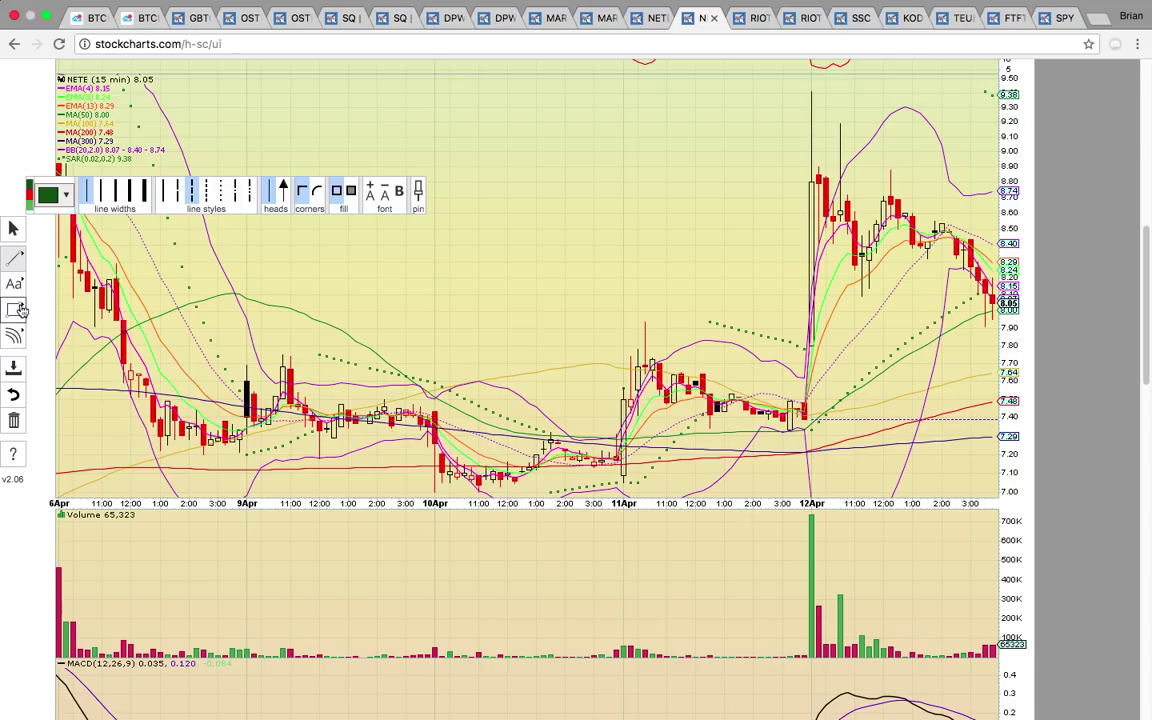
mouse_move(14, 315)
click(72, 334)
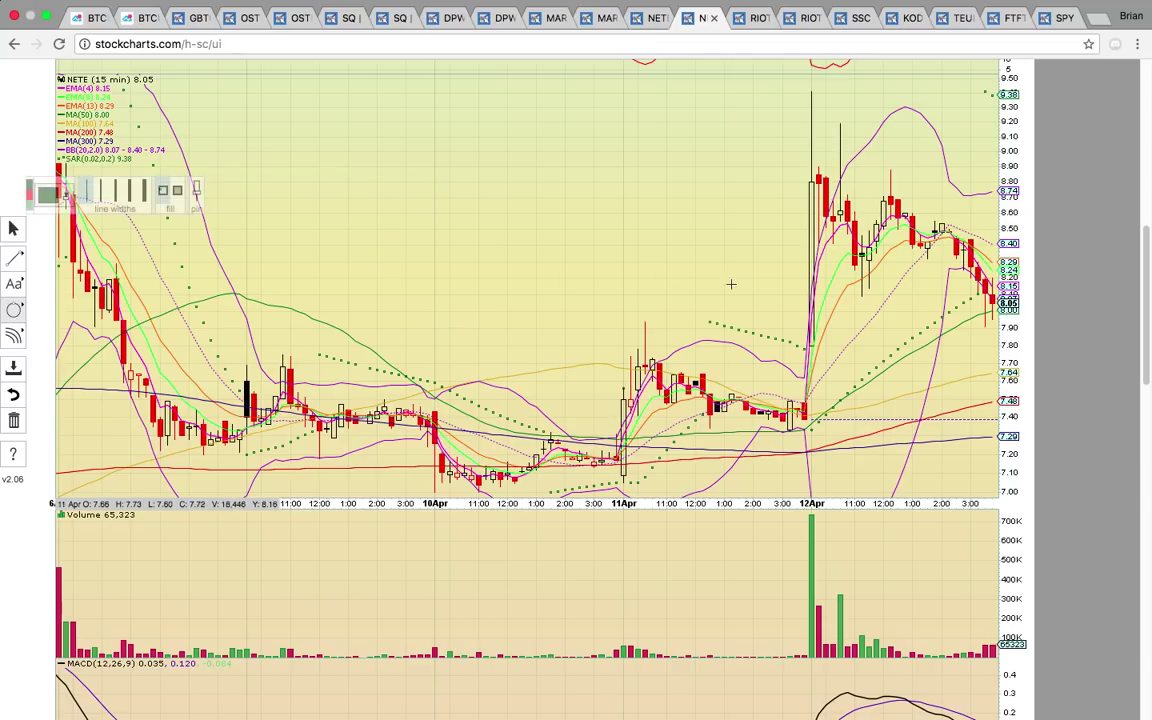
drag(972, 303, 978, 334)
drag(826, 348, 775, 340)
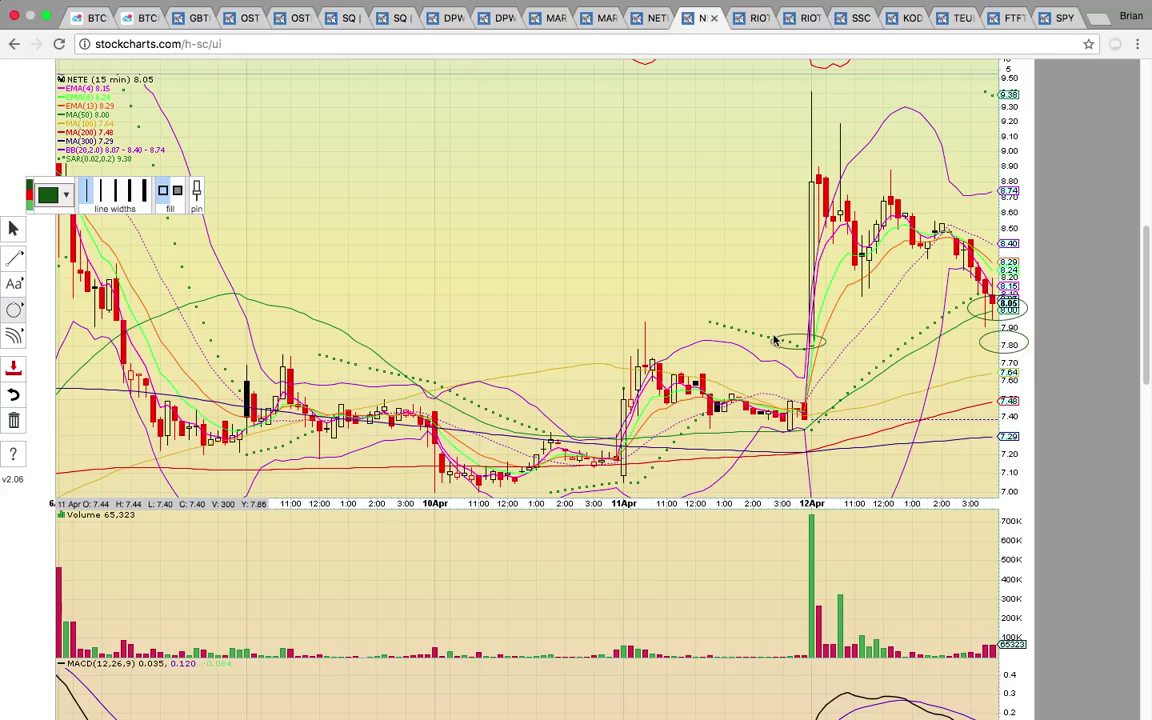
mouse_move(1023, 424)
mouse_down()
mouse_move(995, 395)
mouse_move(995, 362)
mouse_move(969, 379)
mouse_up()
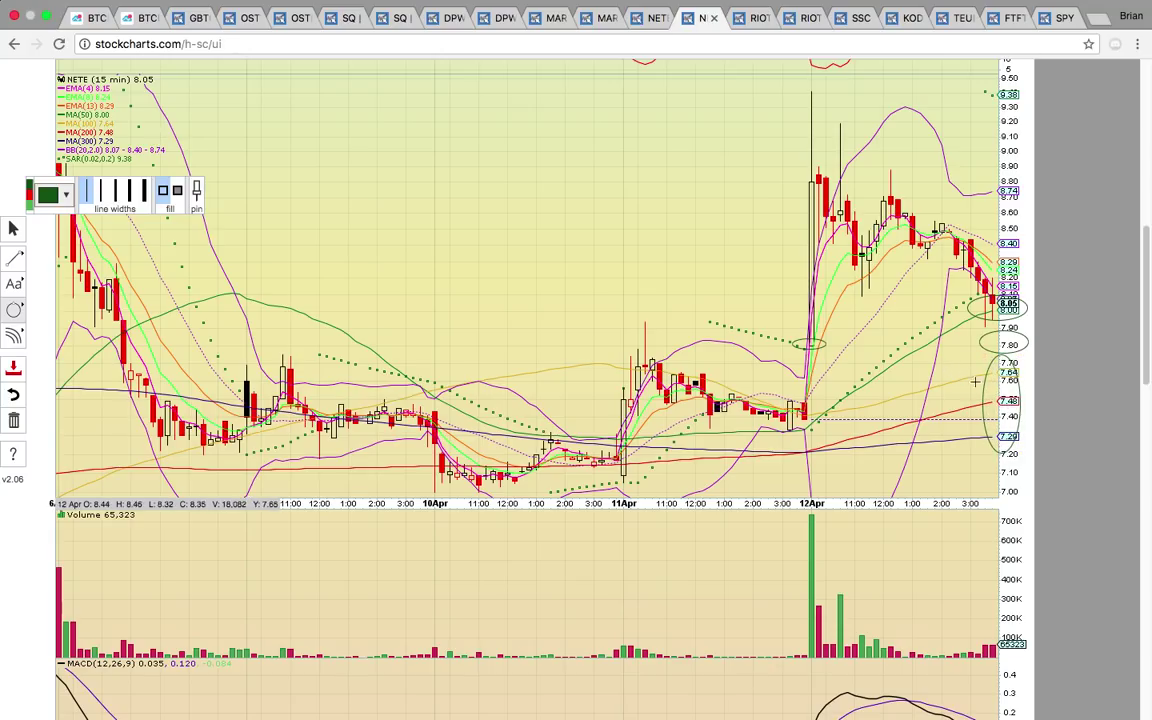
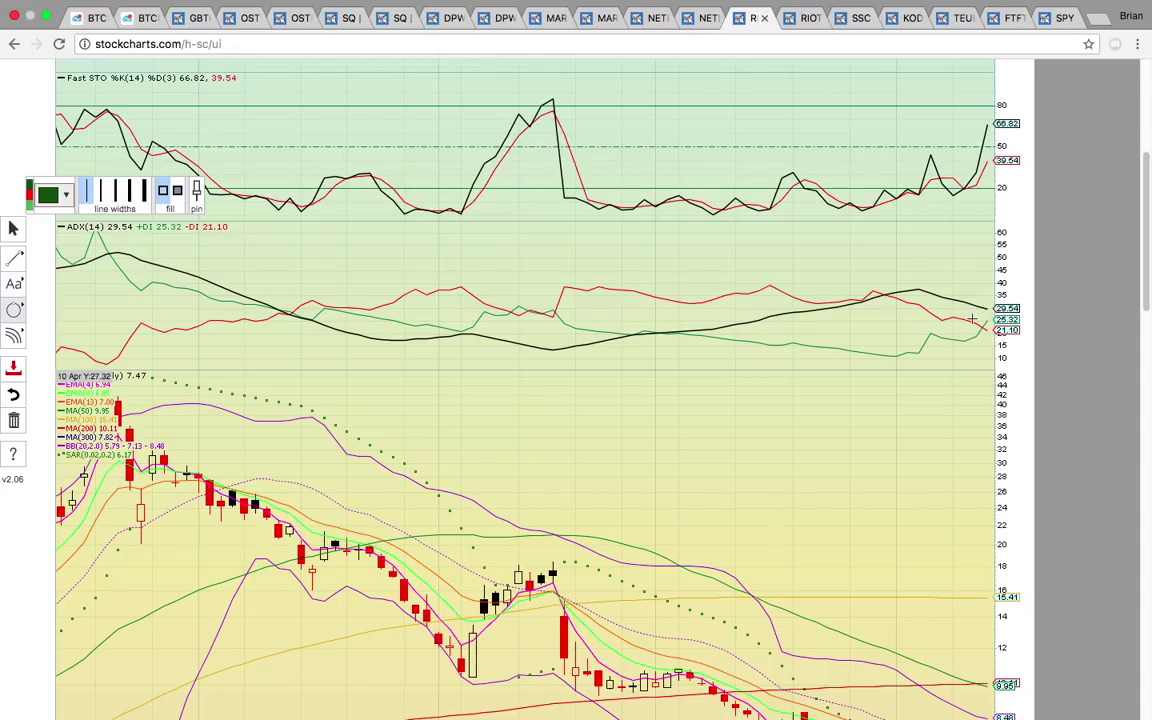
Step: Circle the latest crossover of the directional lines and the mid-February one in the RIOT daily chart's ADX pane
drag(991, 338, 967, 321)
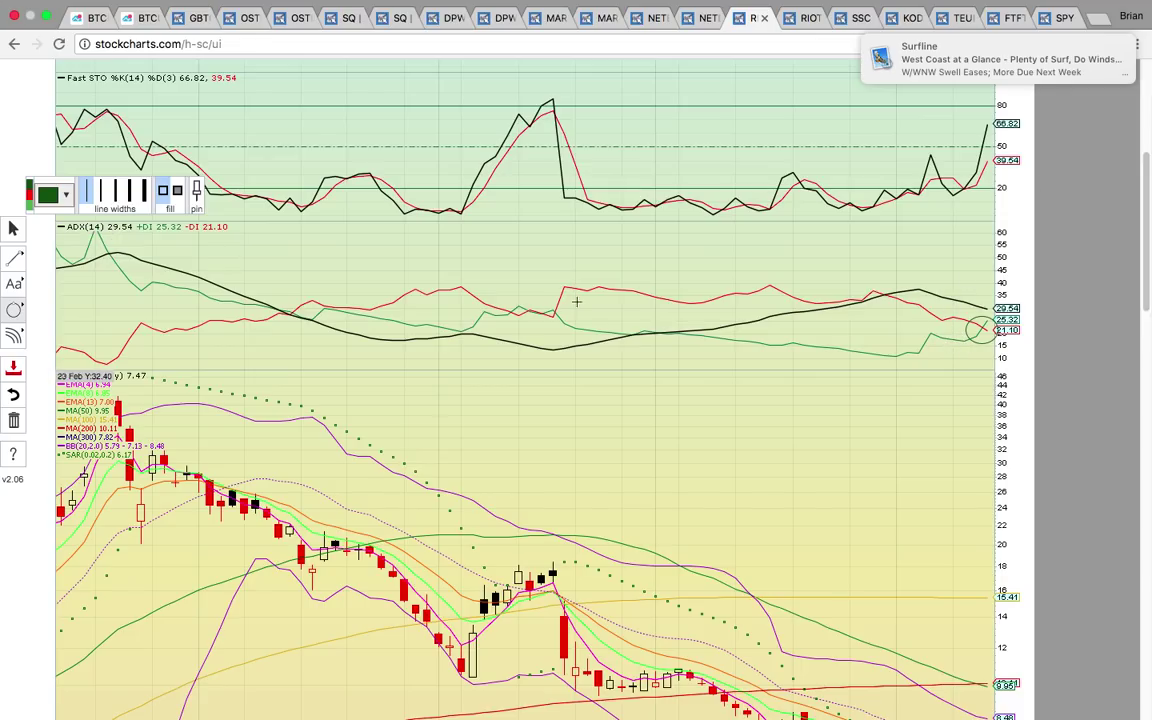
drag(541, 331, 493, 296)
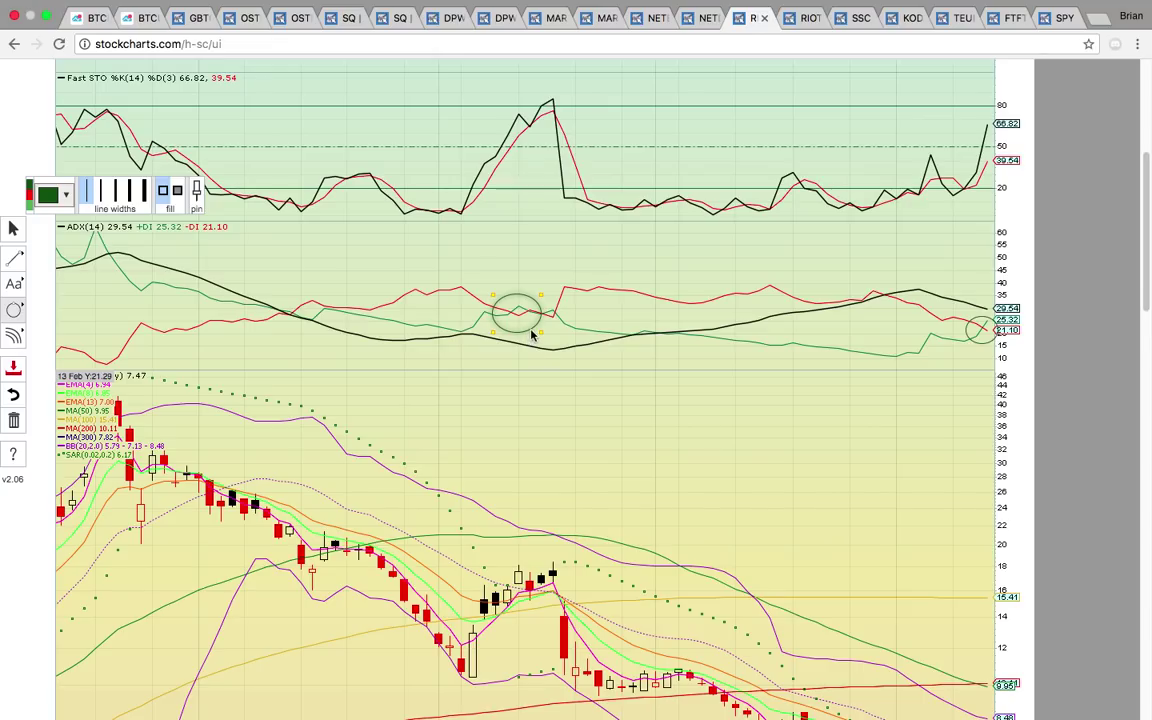
Step: Widen the mid-February circle in RIOT's daily ADX pane and circle the matching mid-February peak candles in the price pane
drag(541, 331, 572, 331)
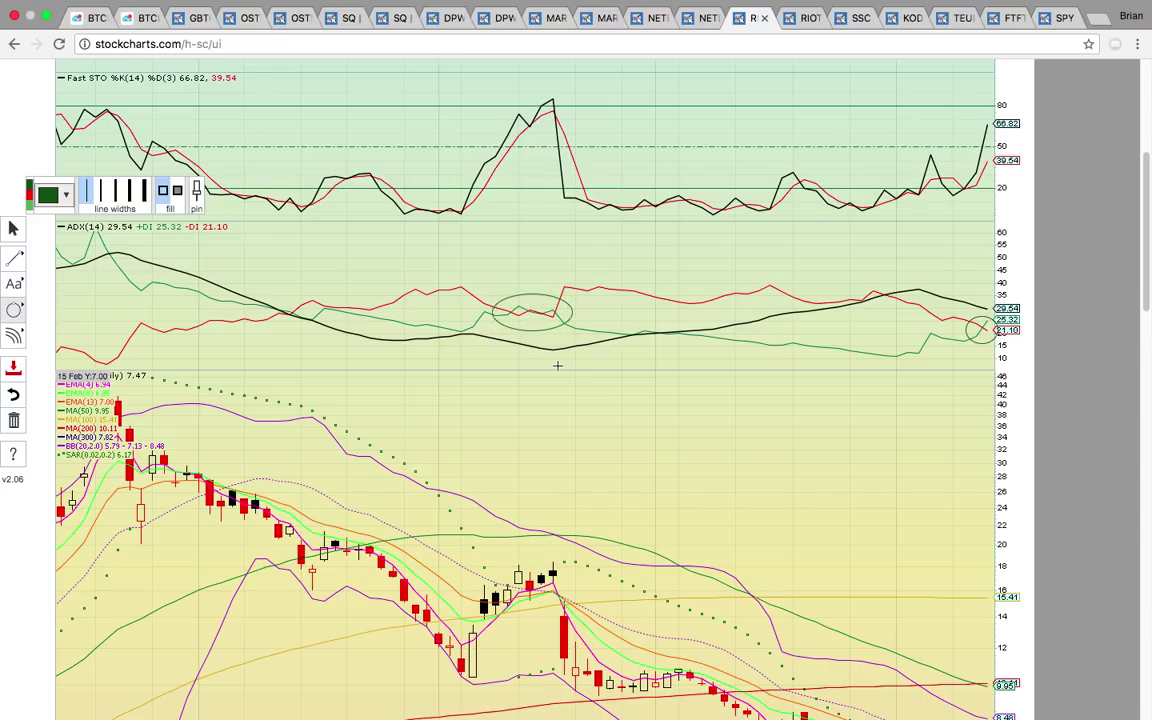
scroll(536, 443, down, 1)
scroll(547, 487, down, 4)
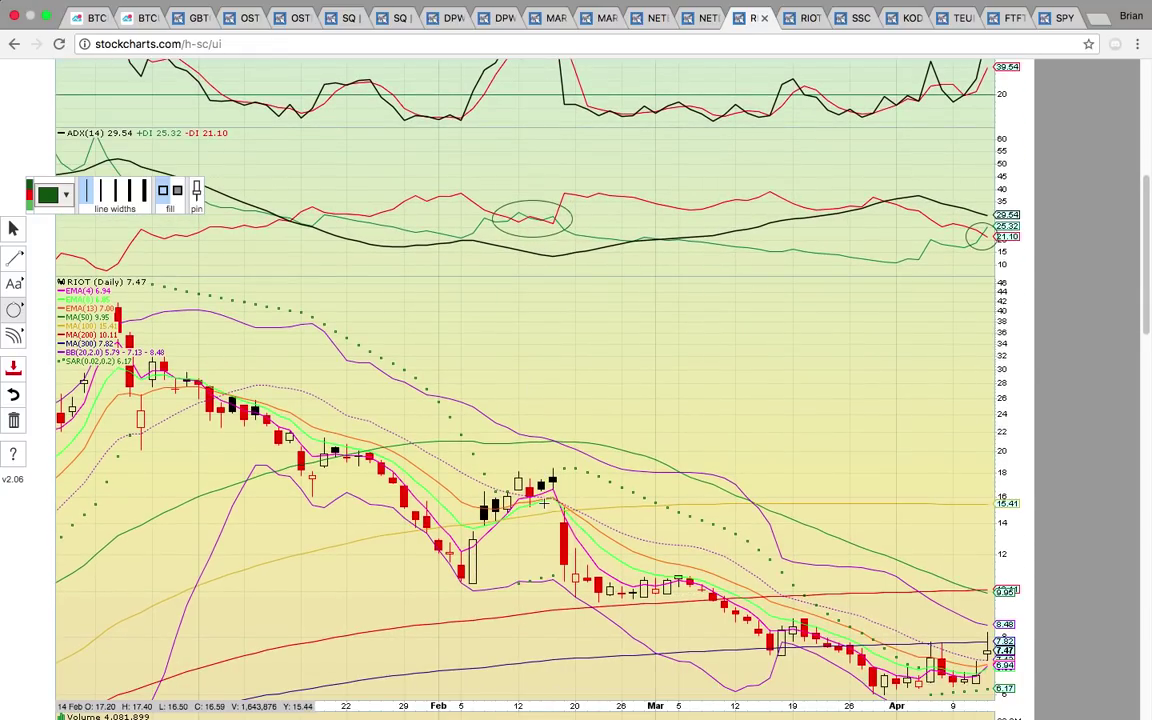
scroll(558, 422, down, 3)
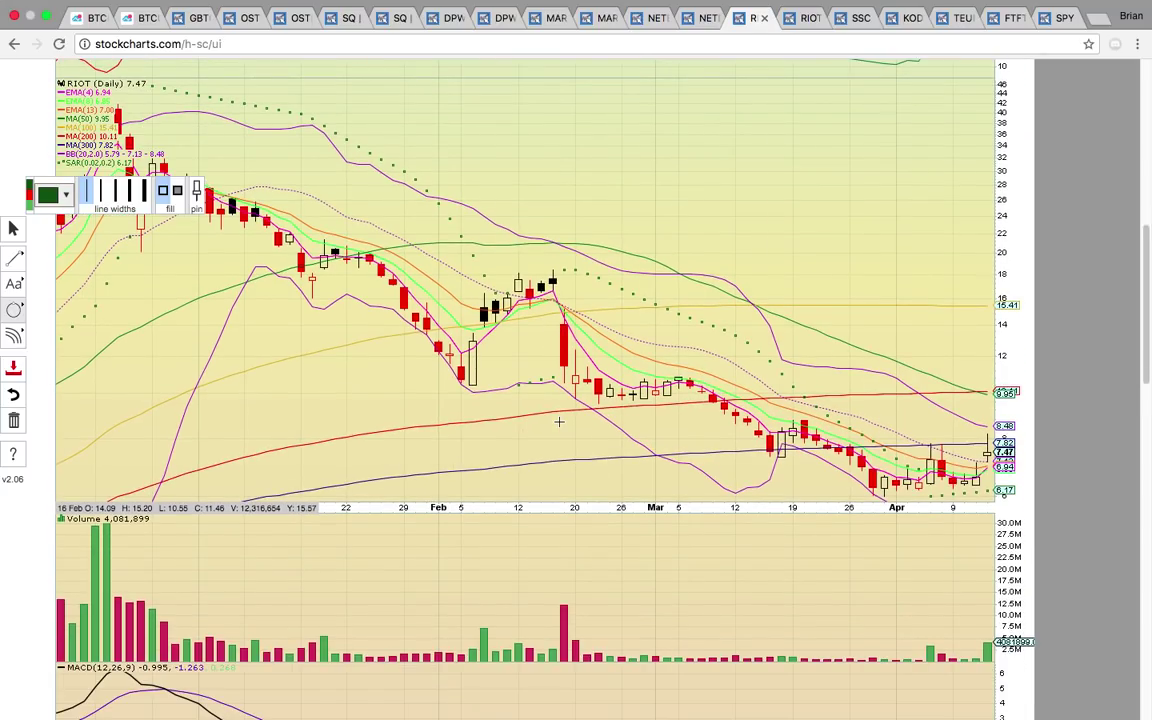
drag(493, 297, 565, 345)
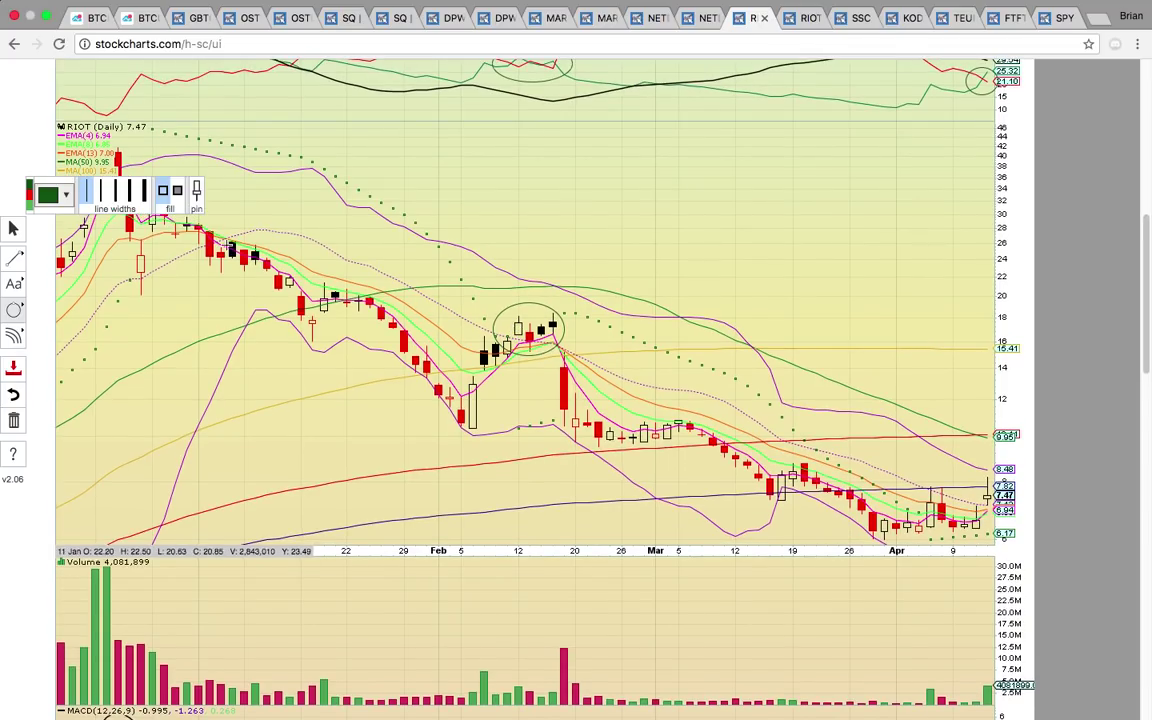
Step: Circle the turn-of-the-year candles, the 50- and 200-day average values on the price scale, and the candle around December 21
drag(183, 228, 204, 242)
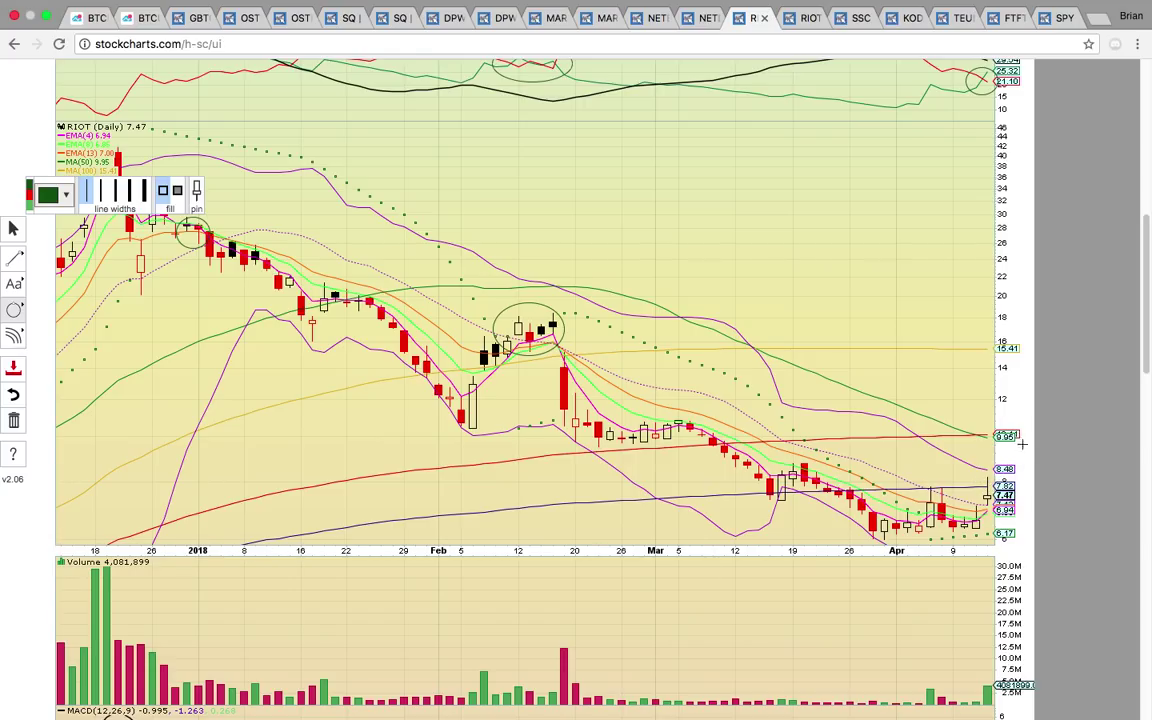
drag(1023, 451, 981, 425)
scroll(162, 152, down, 1)
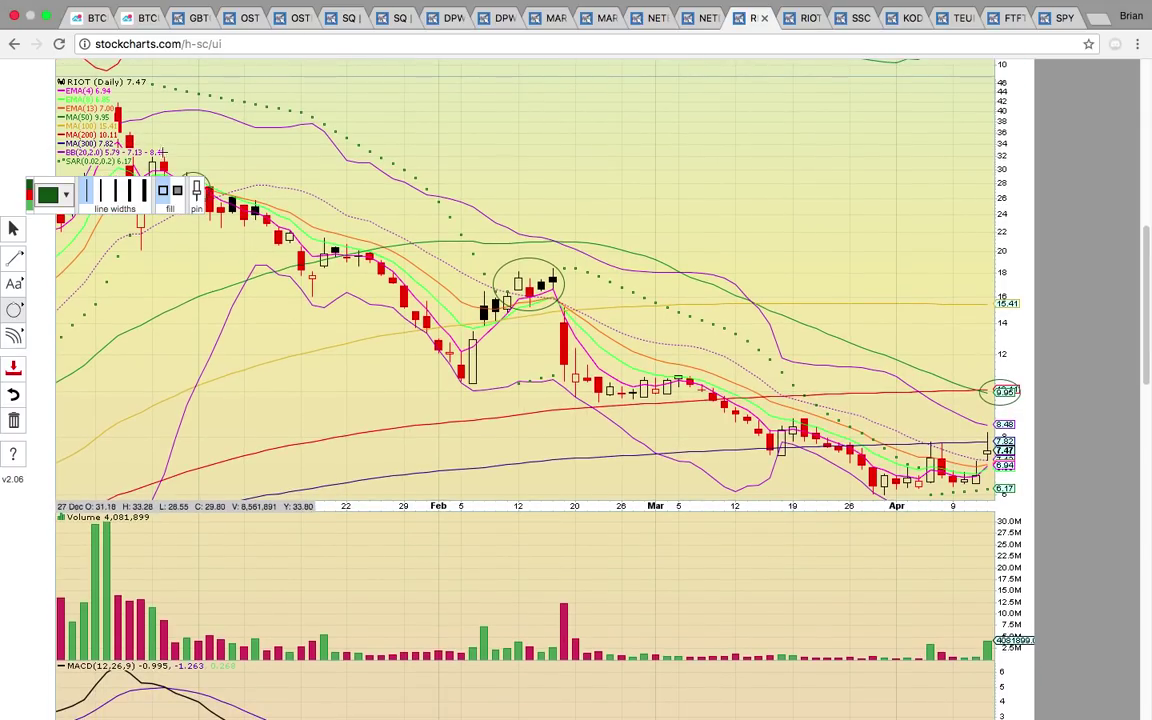
scroll(779, 372, up, 1)
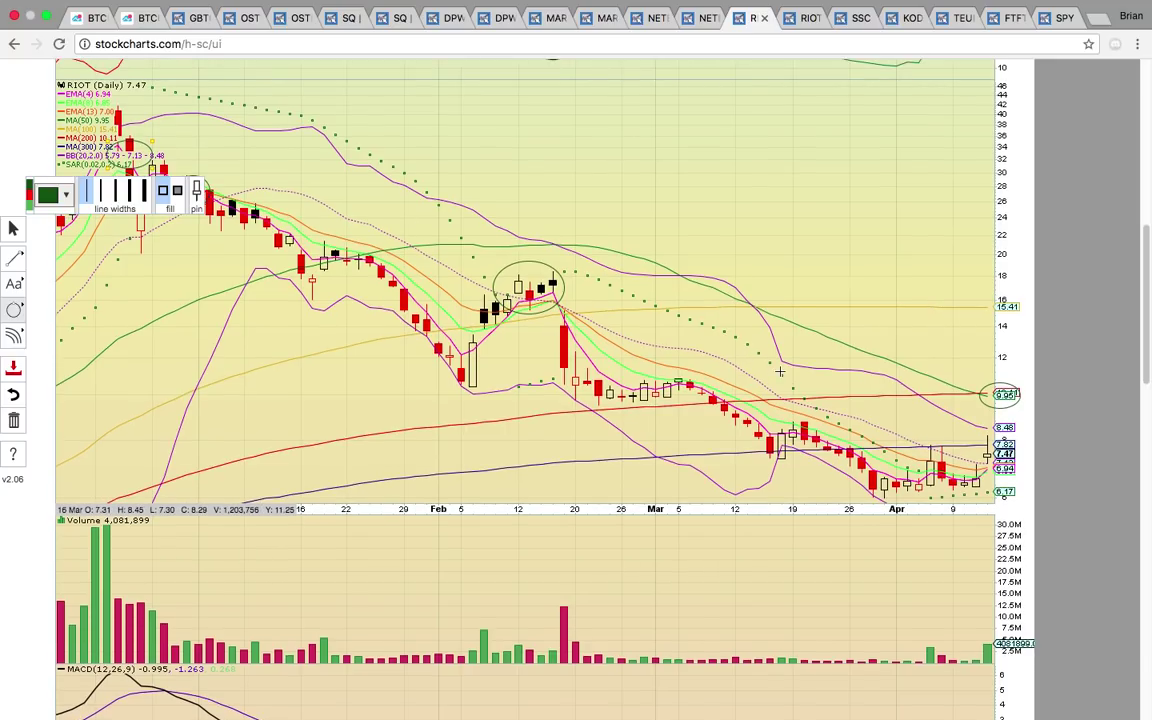
scroll(779, 372, up, 1)
scroll(771, 360, down, 1)
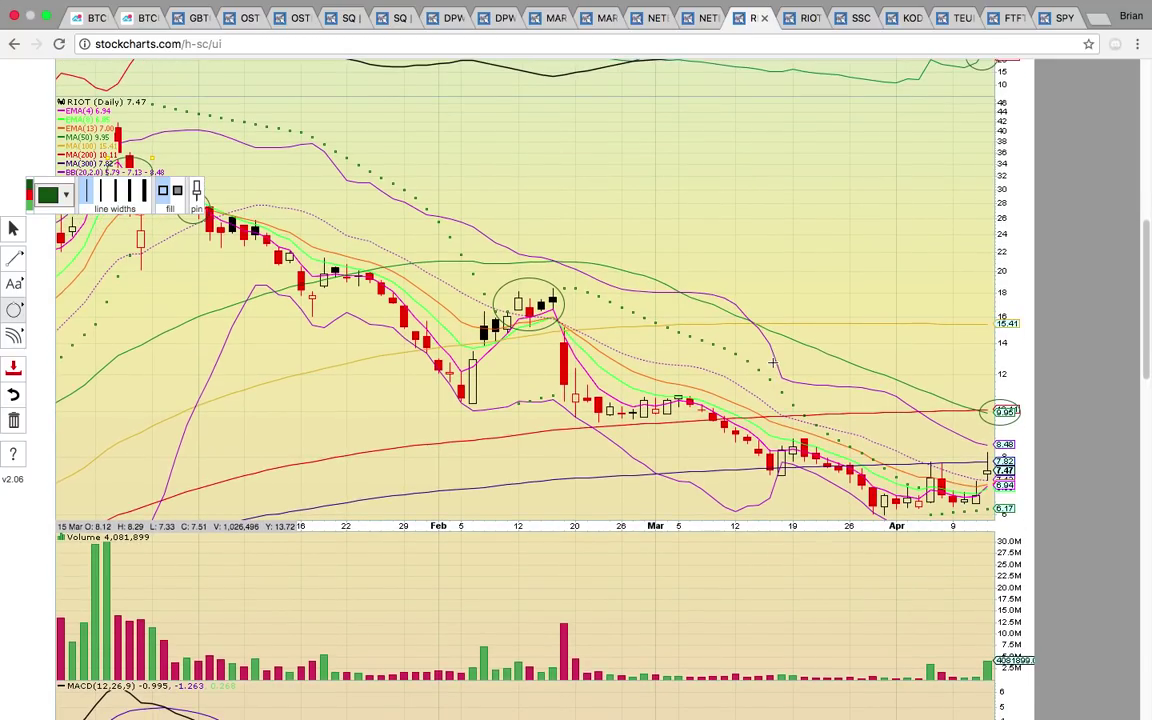
Step: Draw dashed horizontal lines at about 6.24 along the early-April lows and just under the latest candle's body on the RIOT daily chart
click(13, 261)
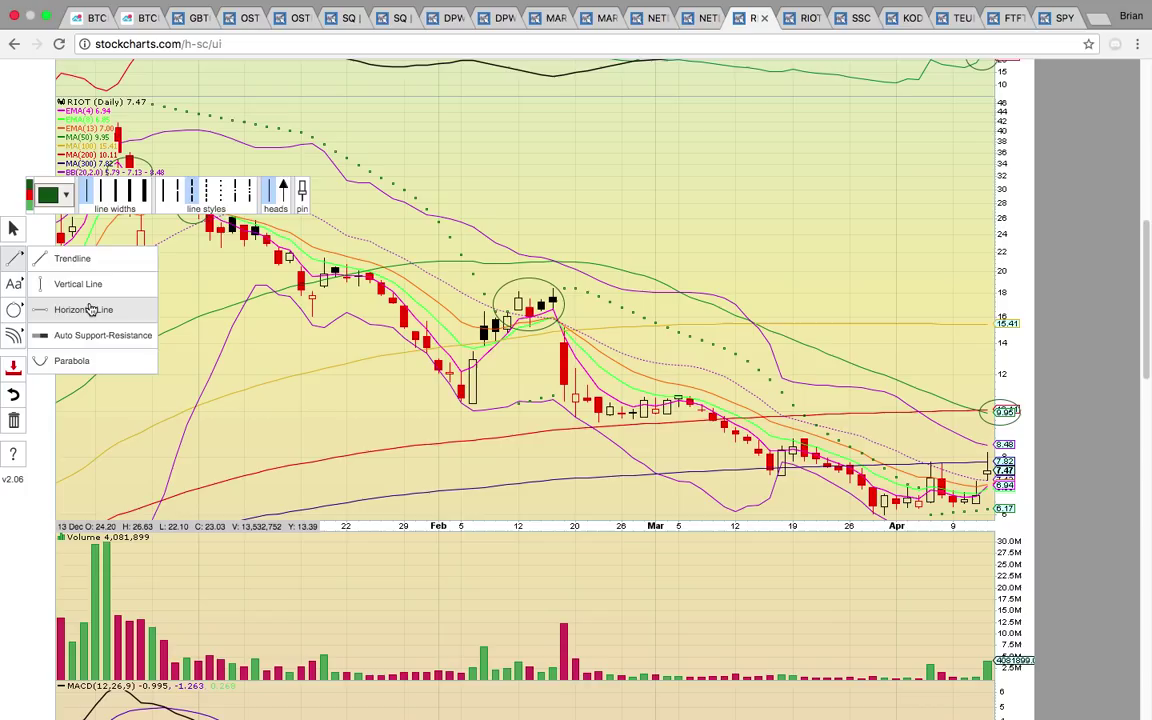
click(72, 306)
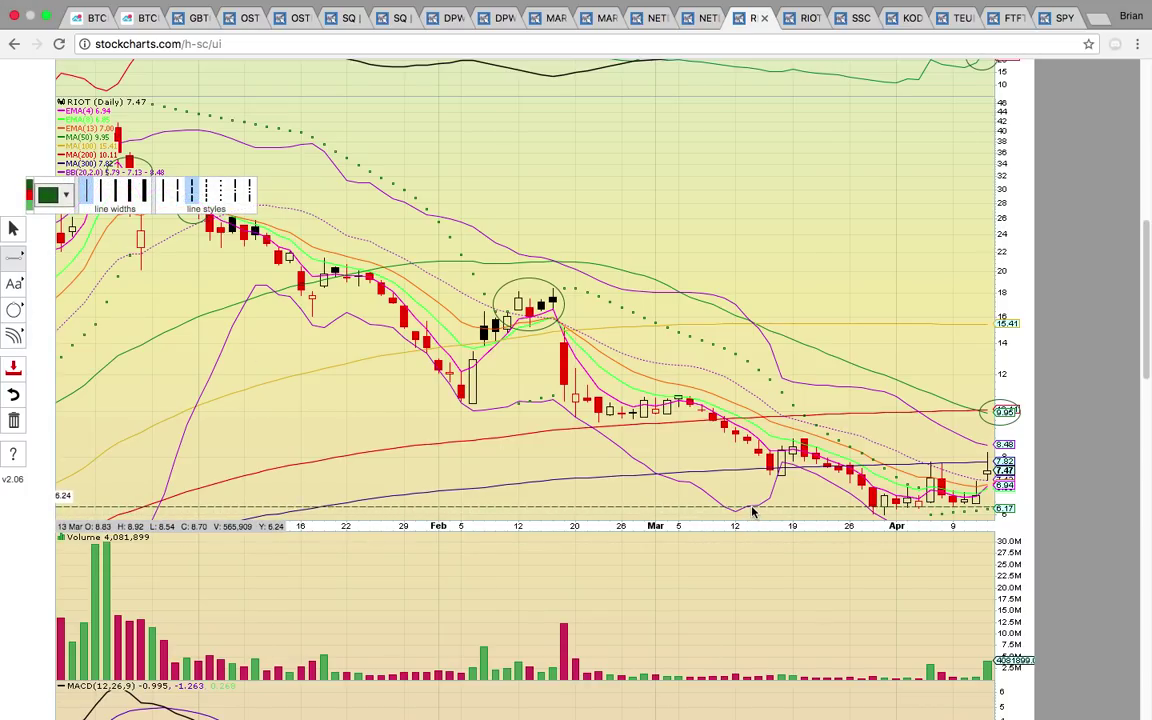
click(764, 478)
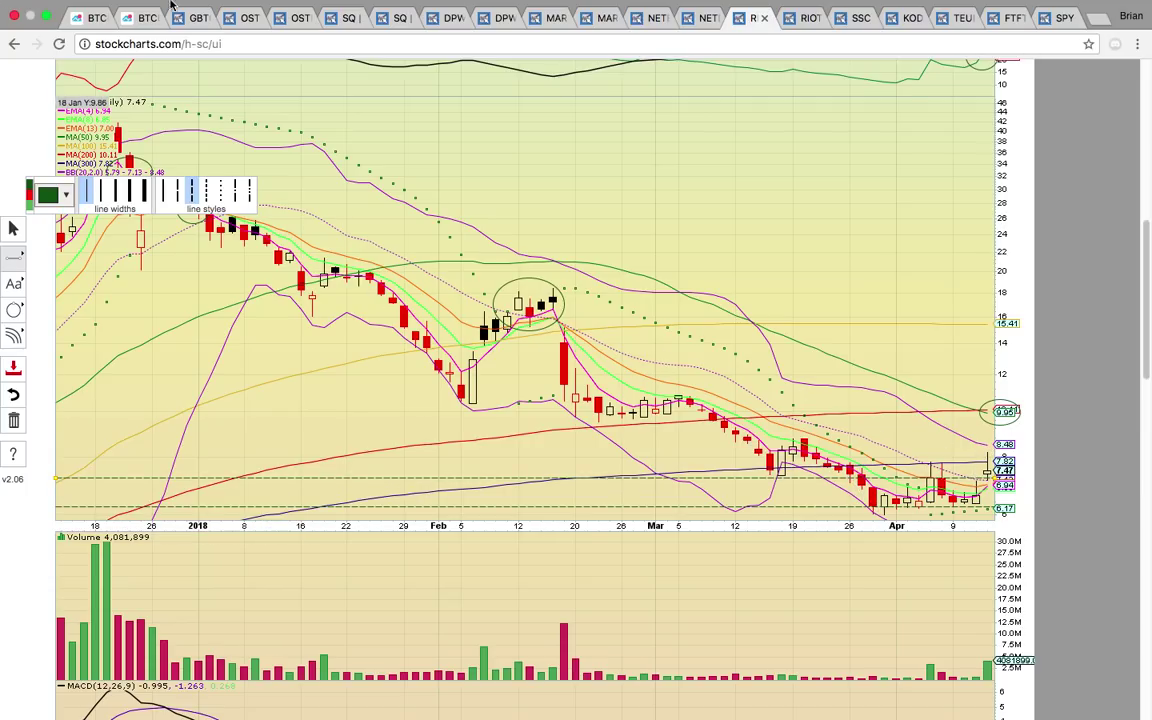
Step: Open the RIOT 15-minute chart and draw dashed horizontal lines at about 7.30 and just under 7.50
click(805, 18)
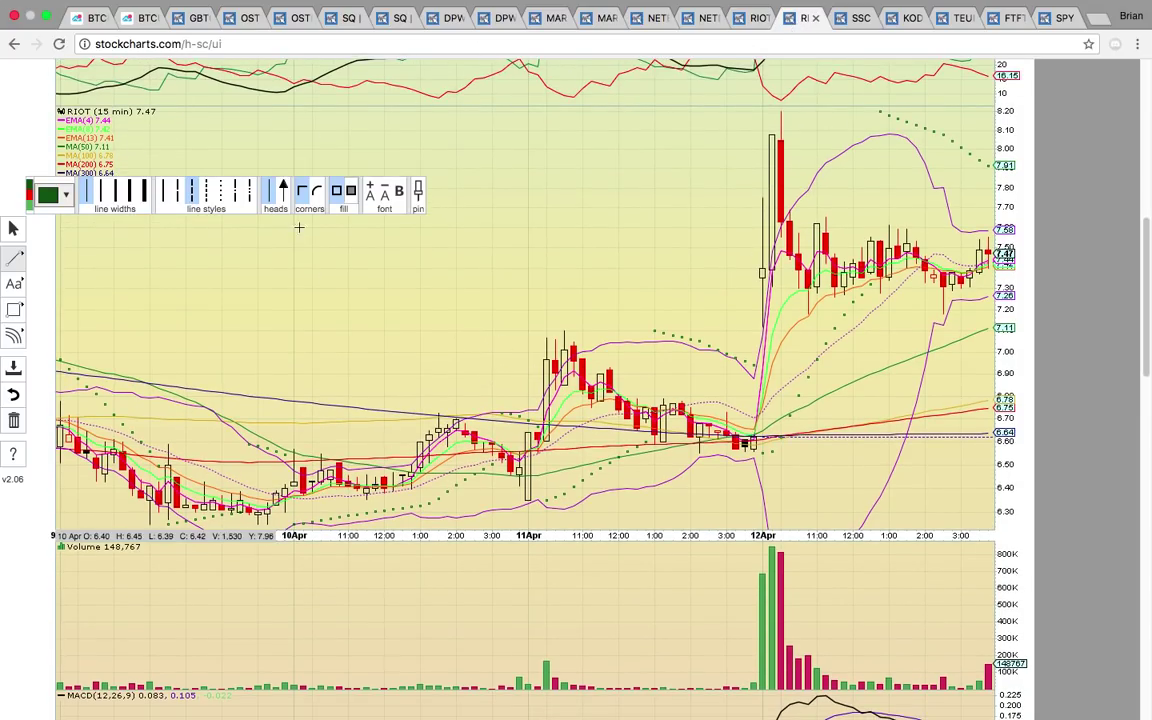
click(14, 258)
click(66, 309)
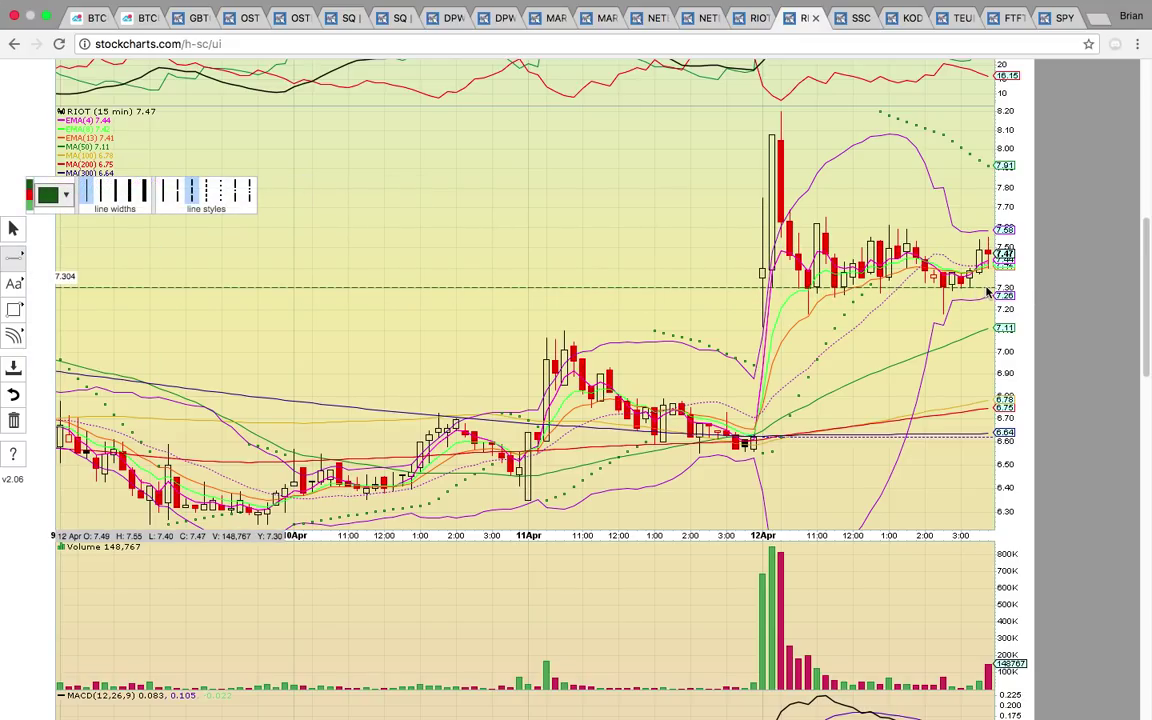
click(880, 289)
scroll(320, 162, down, 1)
scroll(325, 160, up, 1)
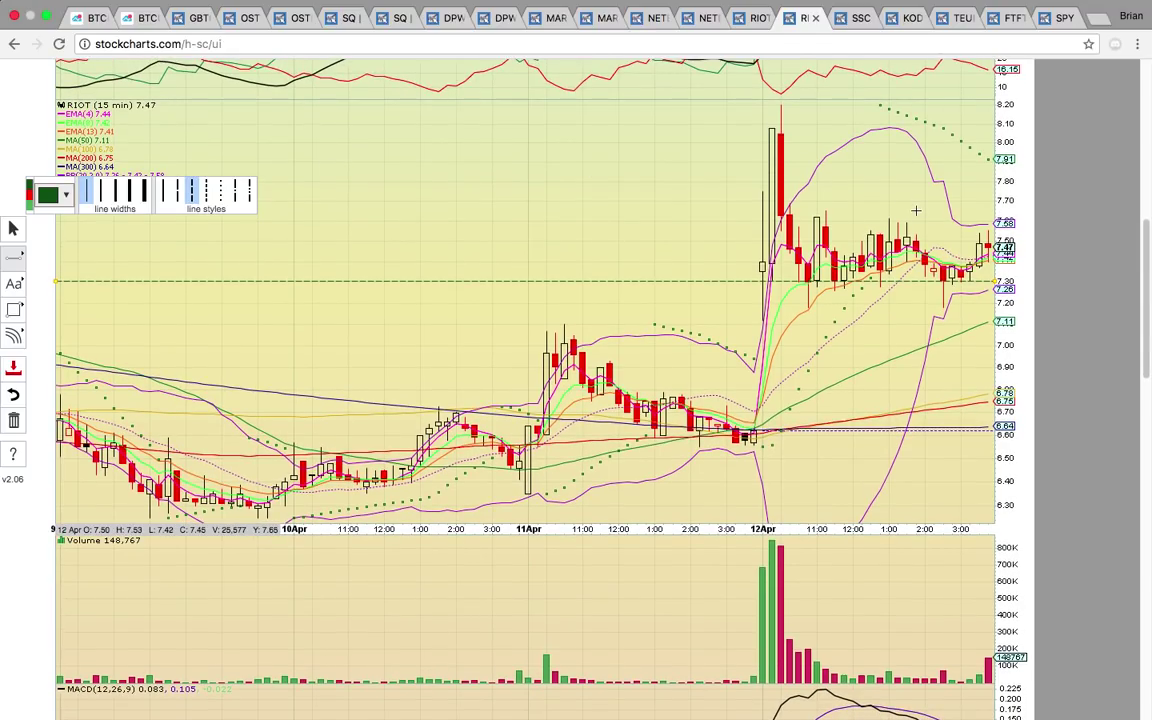
drag(916, 205, 950, 248)
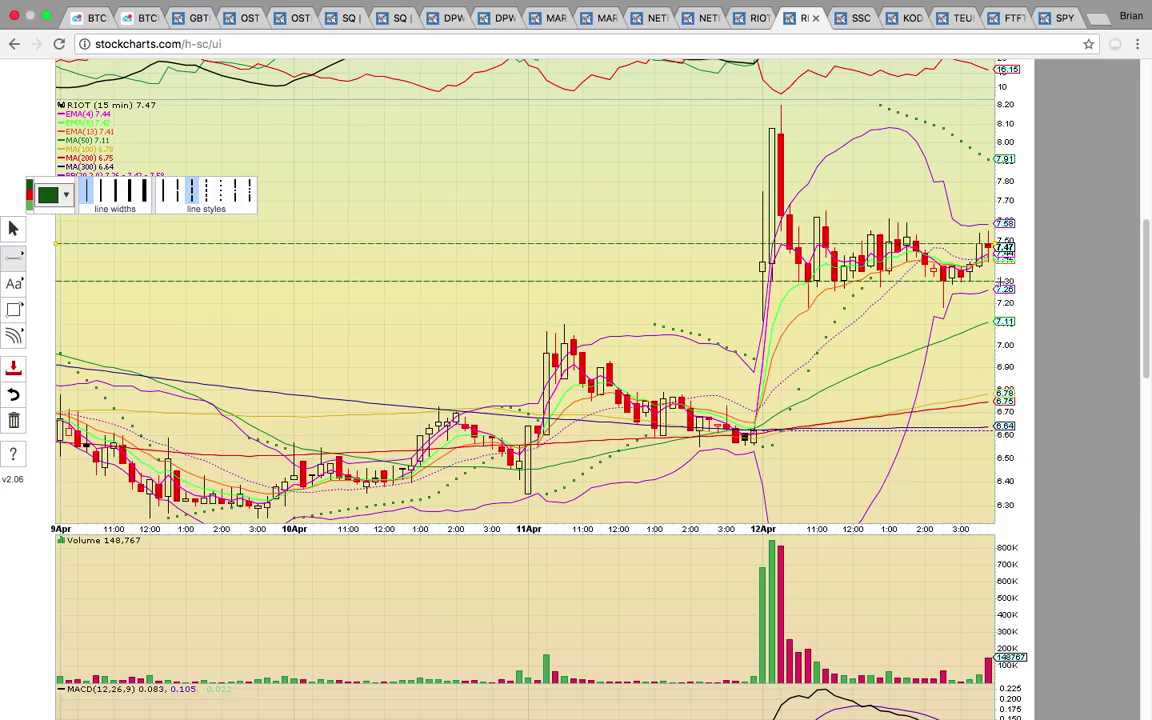
Step: Circle the 50-period average value, the April 12 opening spike's top and the 11:00 peak on the RIOT 15-minute chart
click(13, 310)
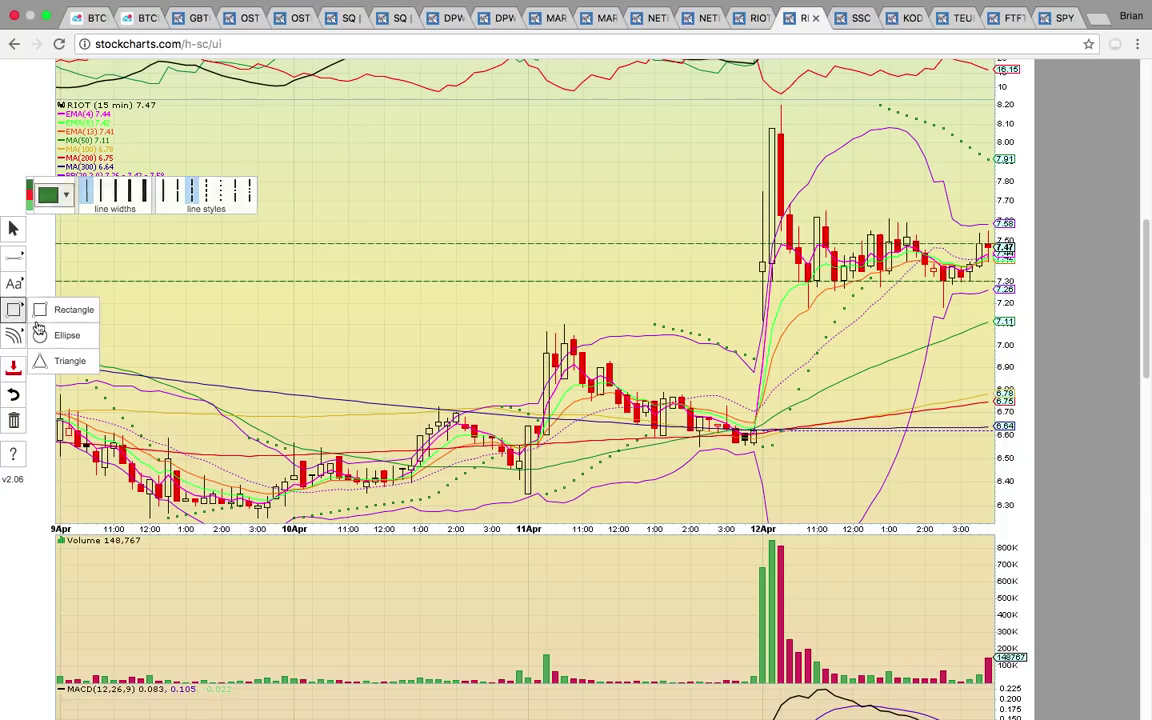
click(60, 332)
drag(976, 312, 1024, 330)
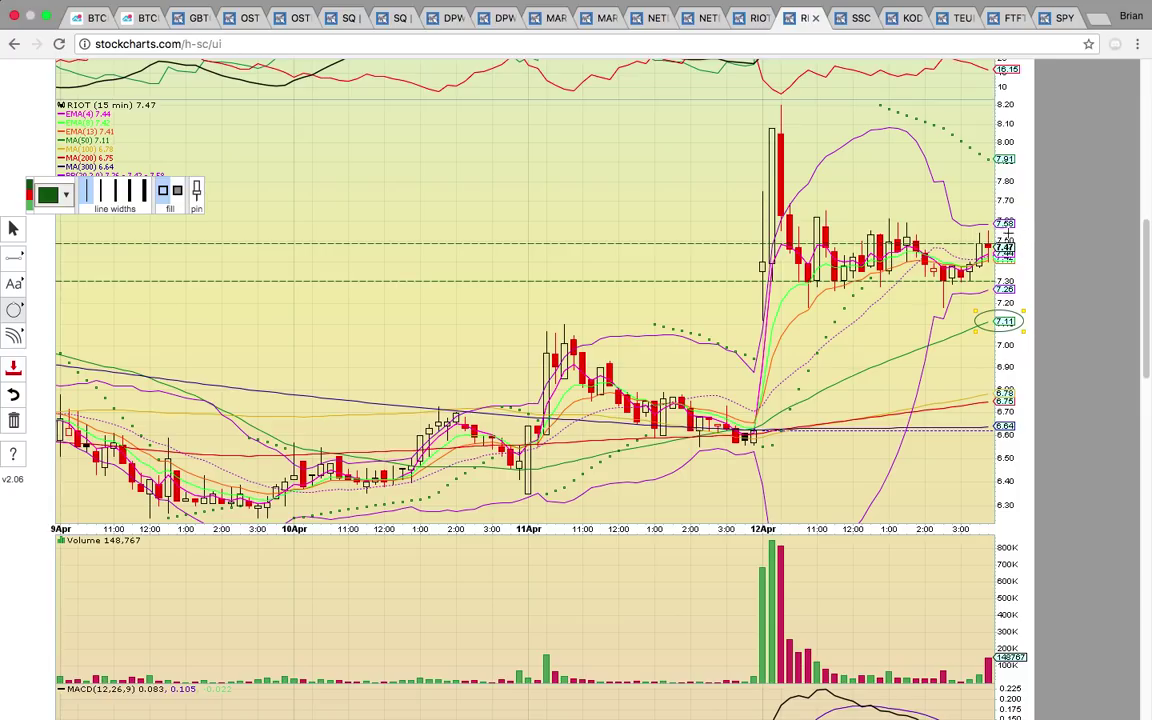
drag(817, 122, 747, 148)
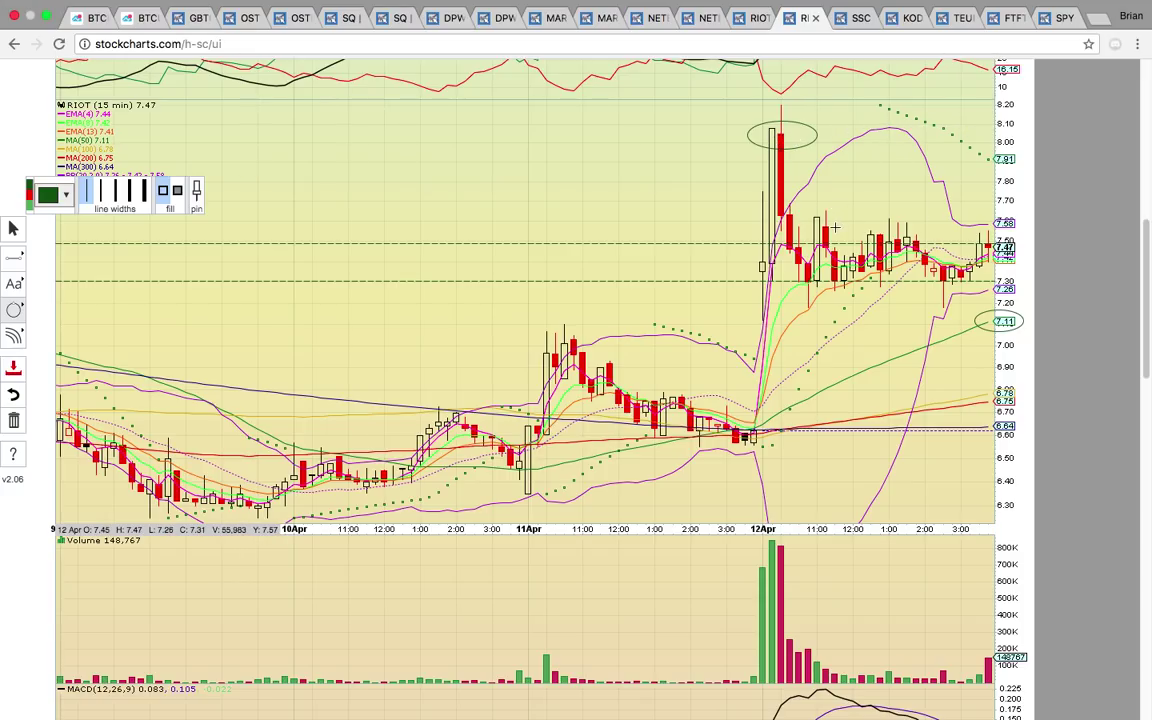
drag(836, 210, 800, 228)
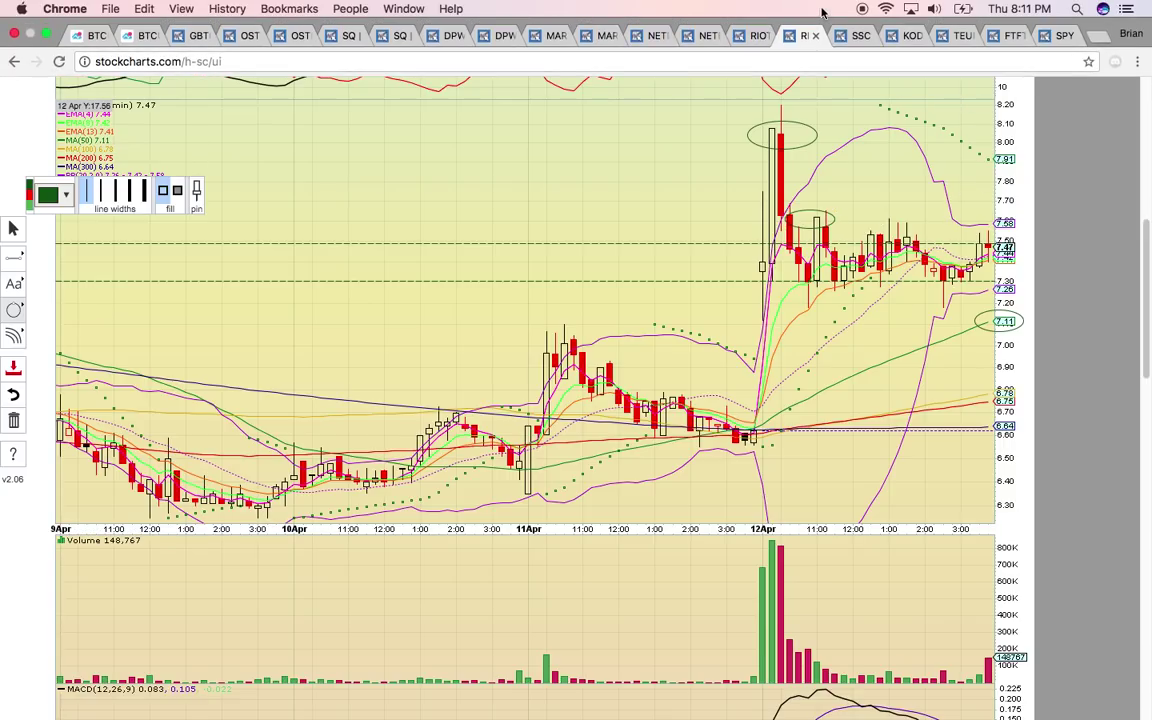
Step: Open the SSC daily chart and circle the 100-day average value on the price scale
mouse_move(855, 3)
click(855, 37)
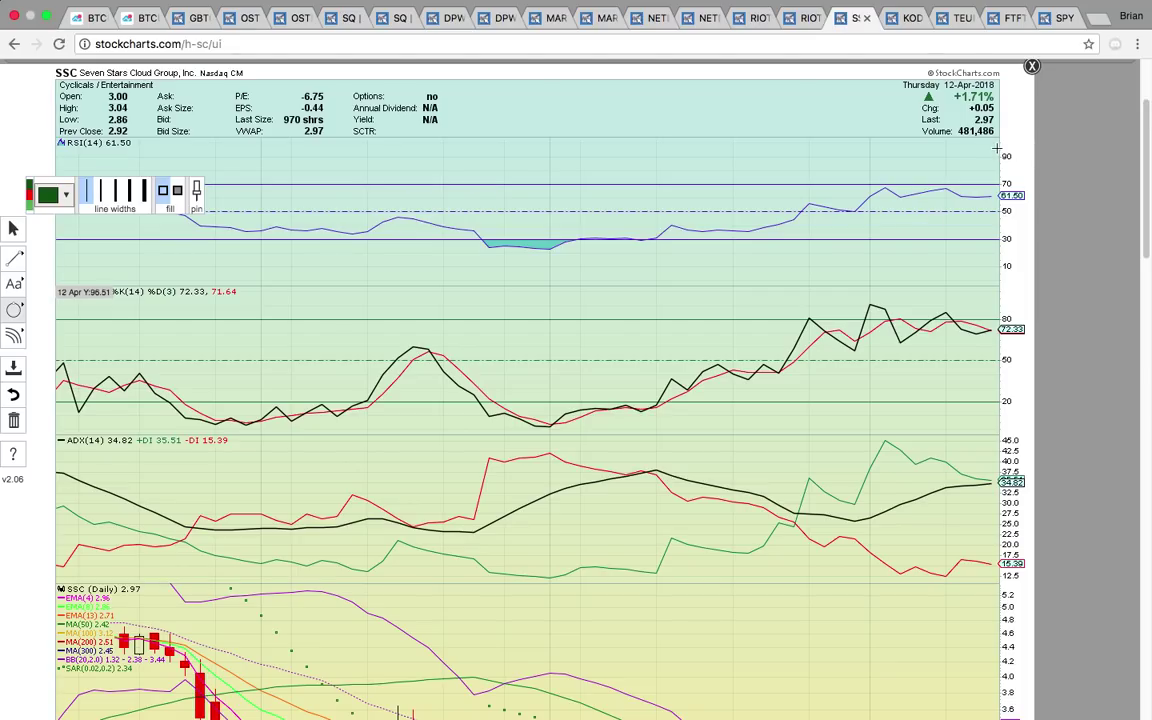
scroll(997, 148, down, 8)
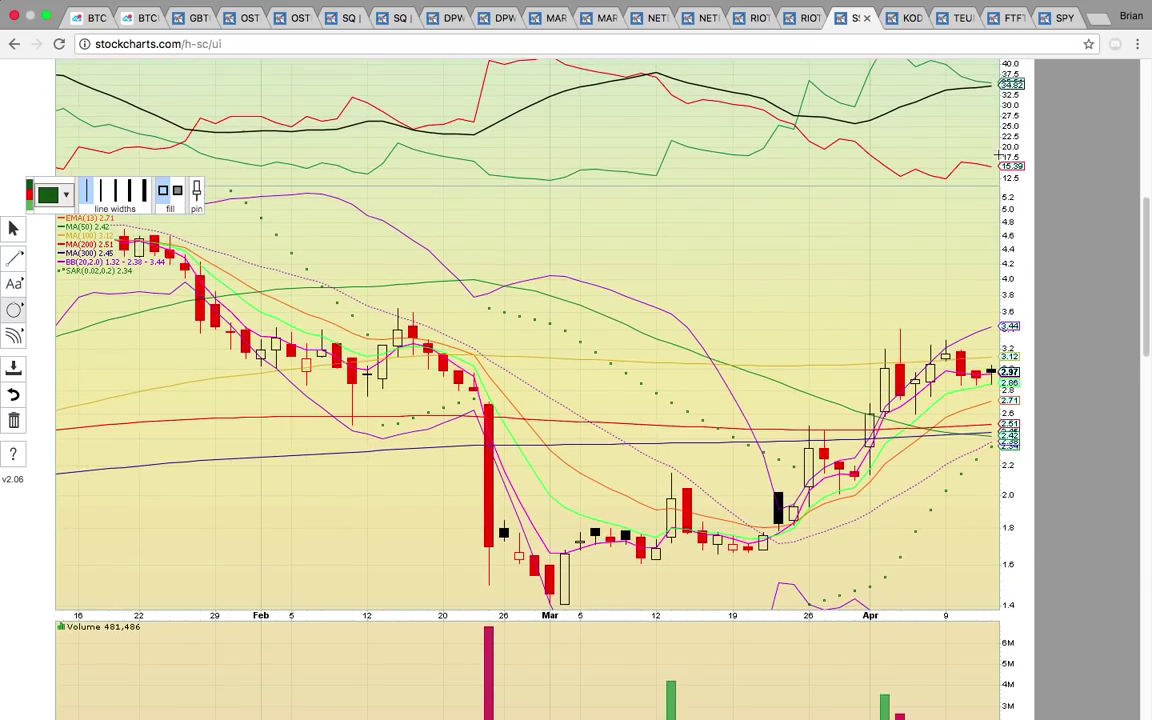
scroll(997, 155, down, 2)
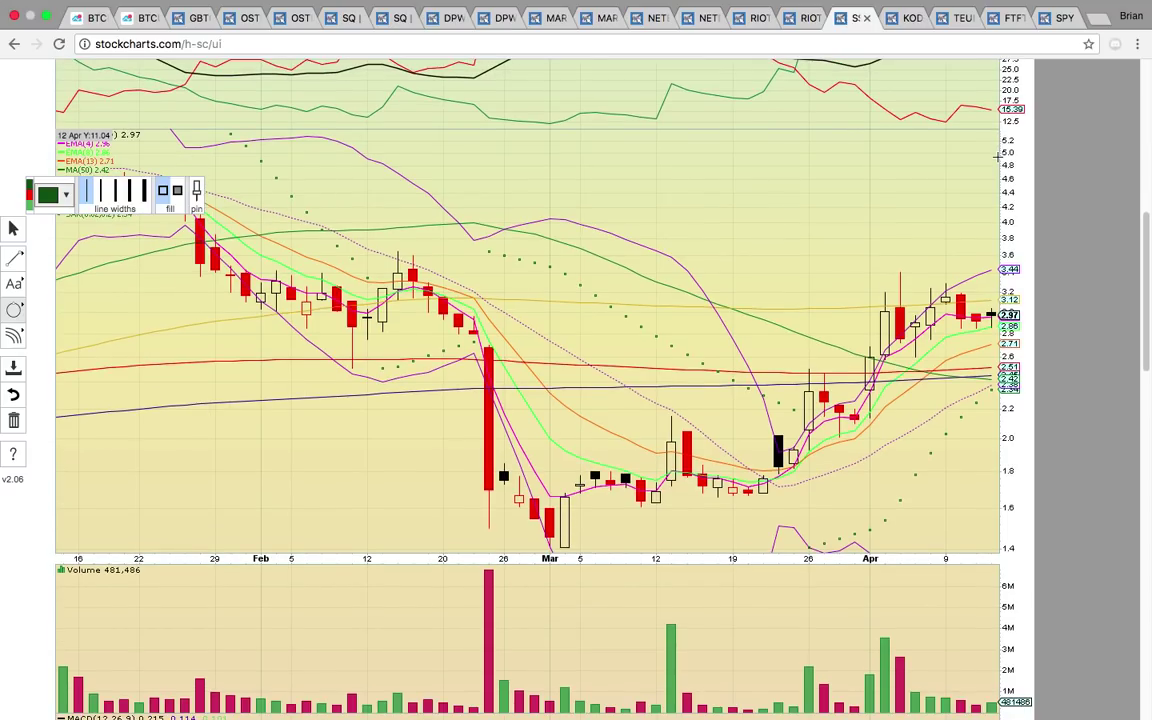
scroll(997, 155, down, 1)
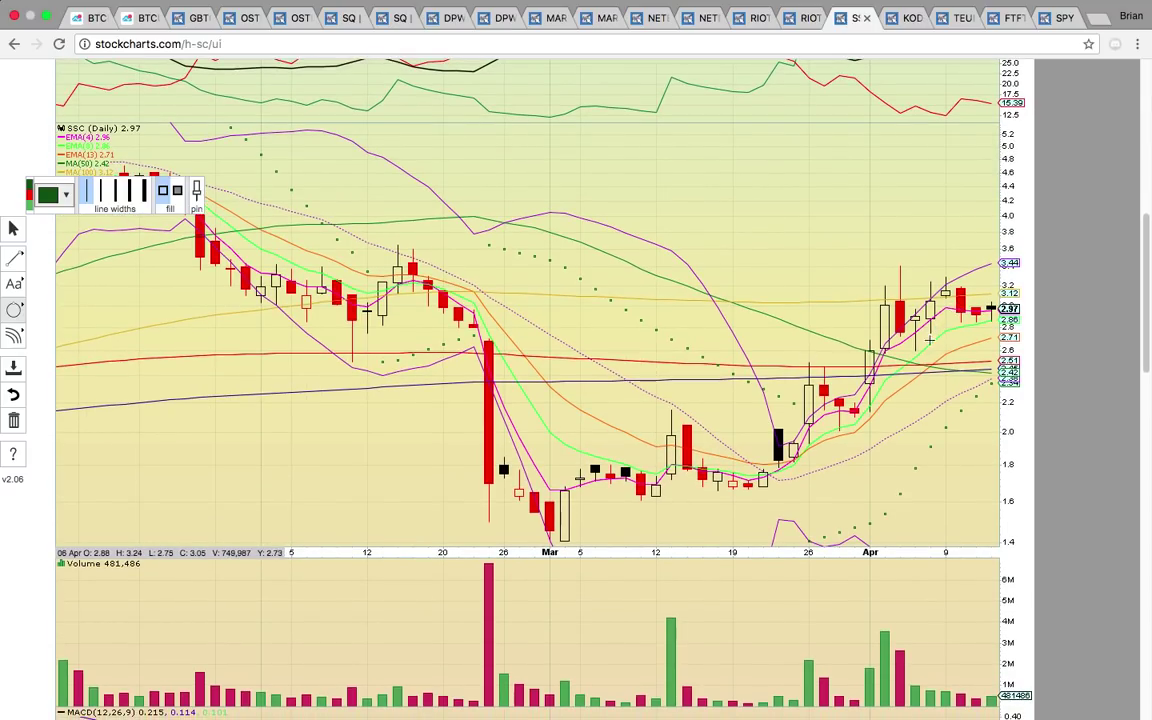
scroll(940, 335, up, 2)
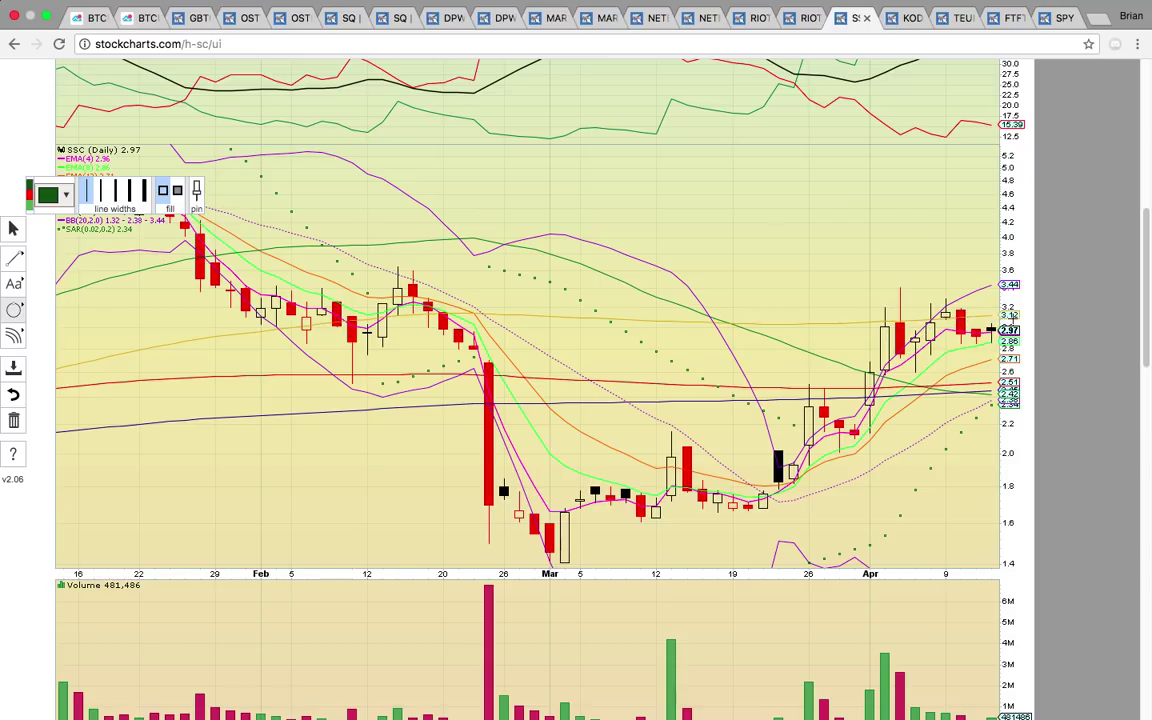
drag(1028, 319, 988, 307)
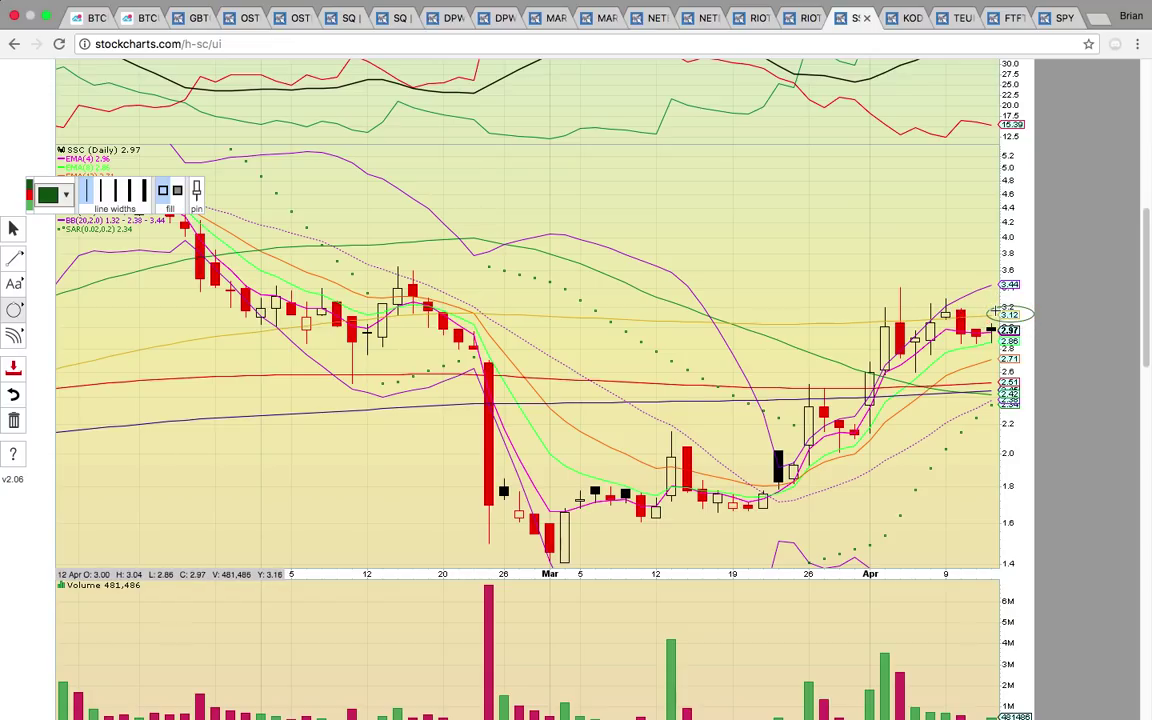
Step: Draw red dashed horizontal lines at about 3.14 and through the early-April high on the SSC daily chart
click(13, 258)
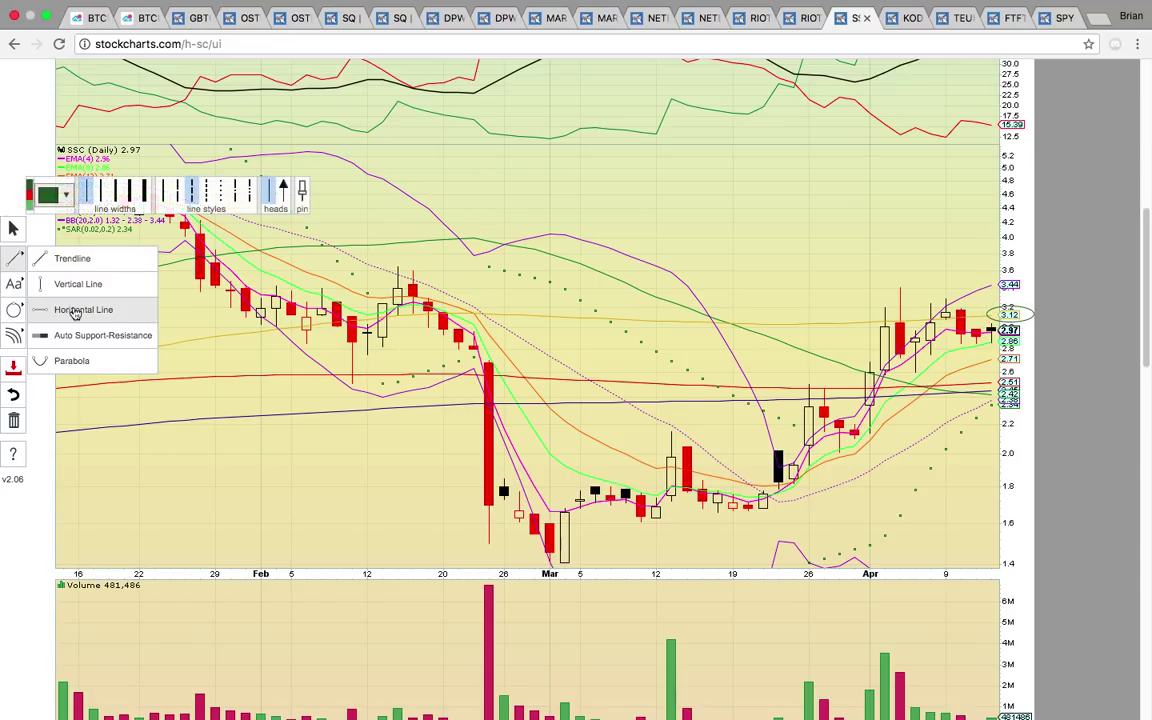
click(75, 310)
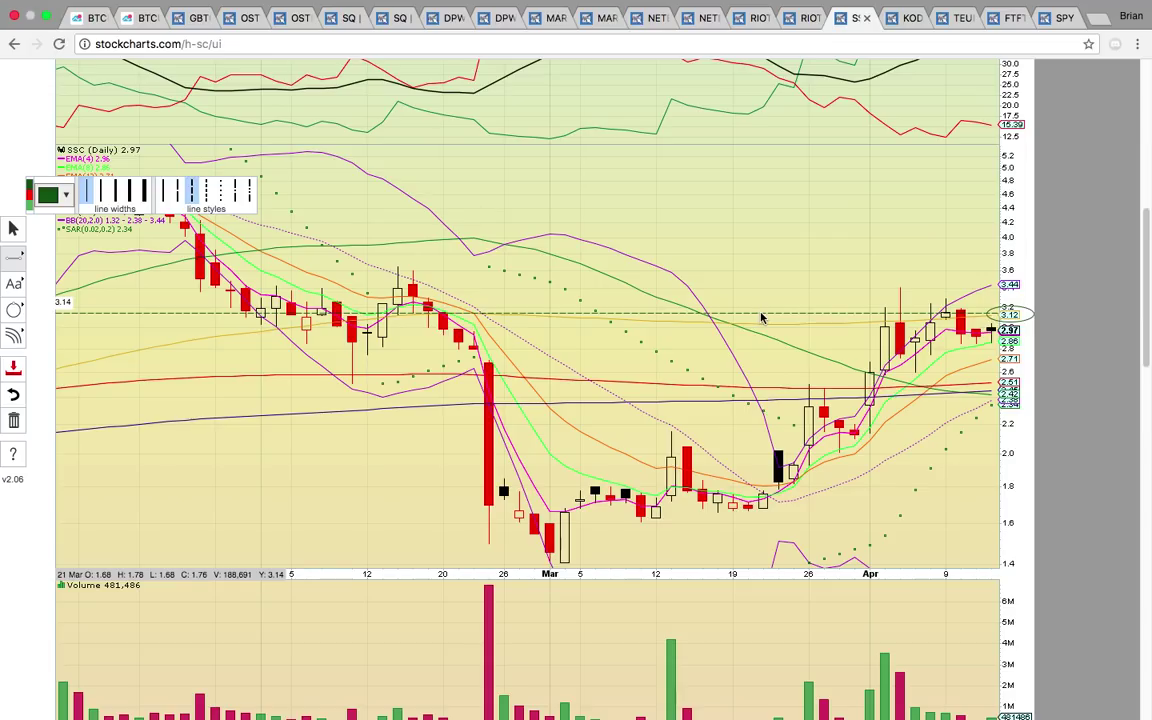
click(762, 314)
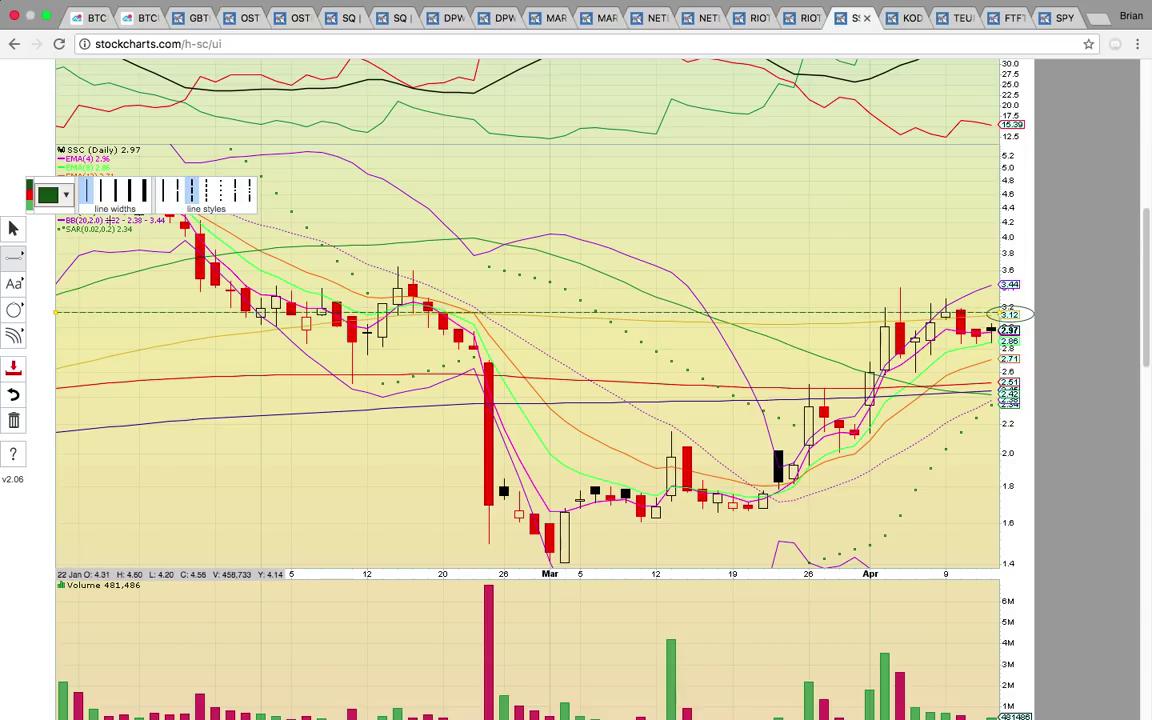
click(30, 198)
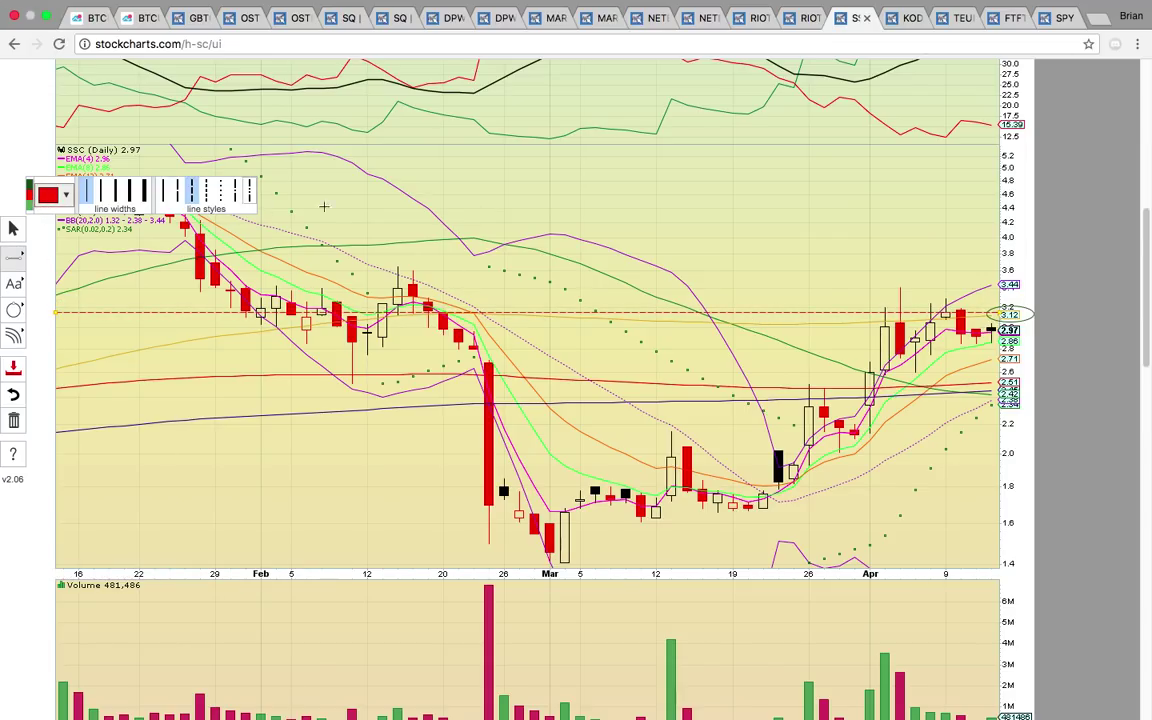
click(645, 288)
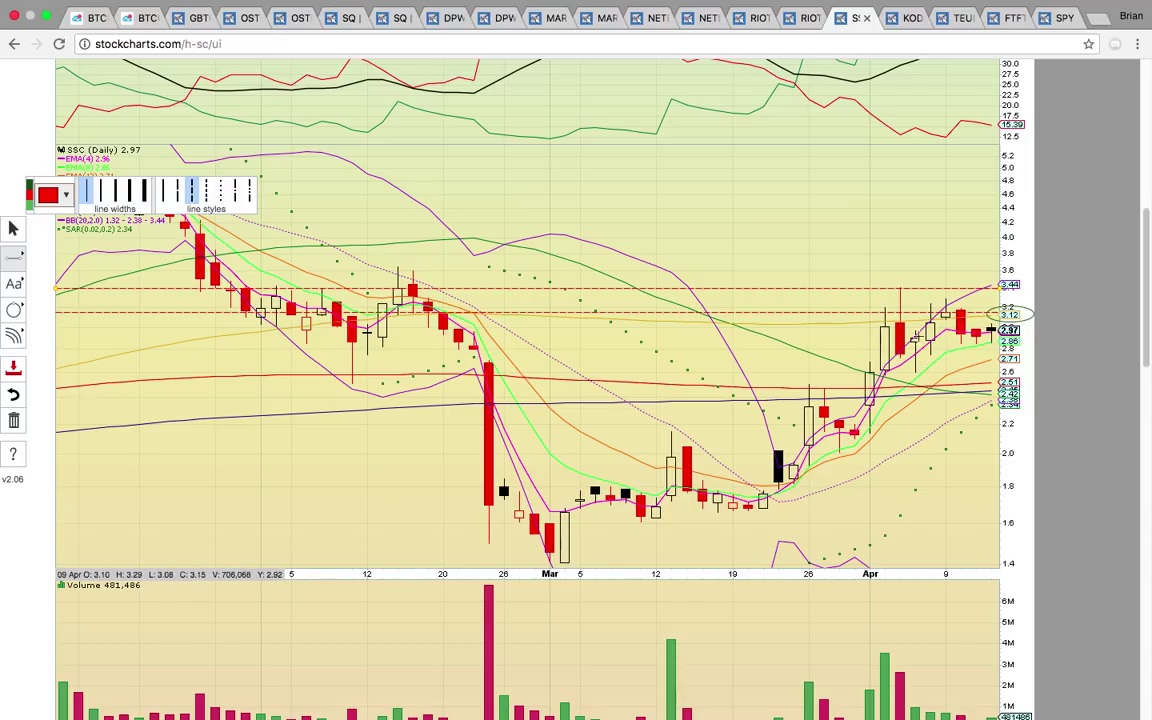
Step: Draw green dashed horizontal lines at the early-April red candle's base, under the latest candles and level with the latest volume bar
click(116, 306)
click(820, 354)
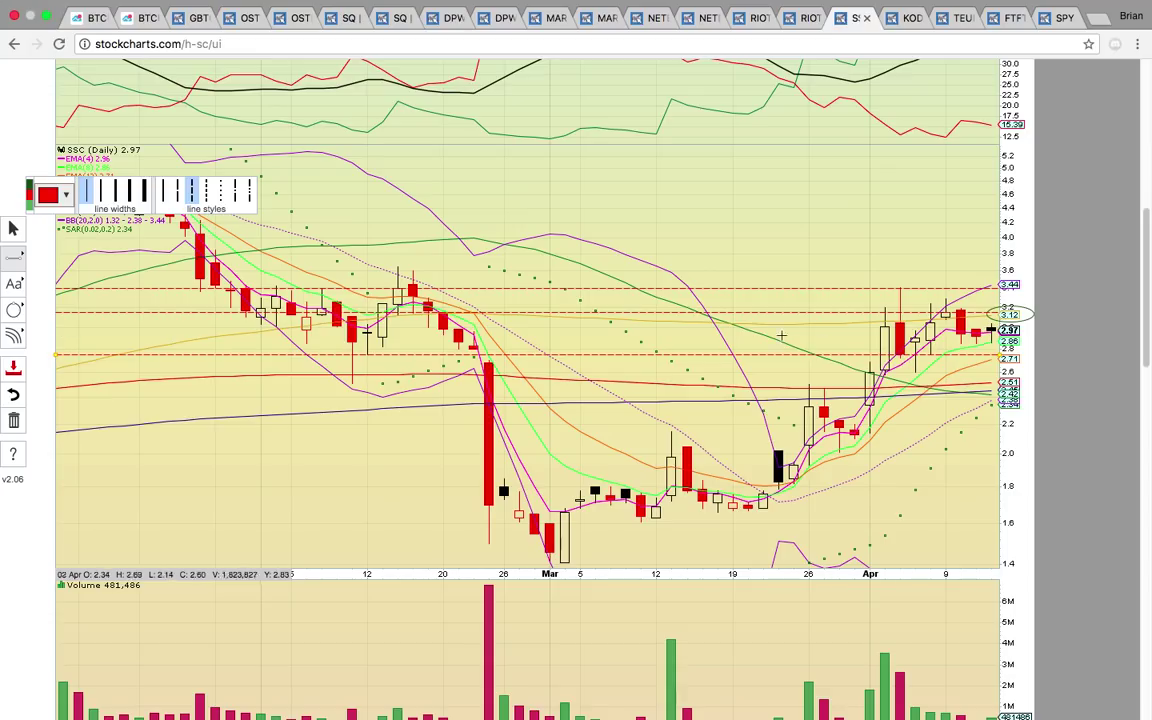
click(48, 194)
click(27, 175)
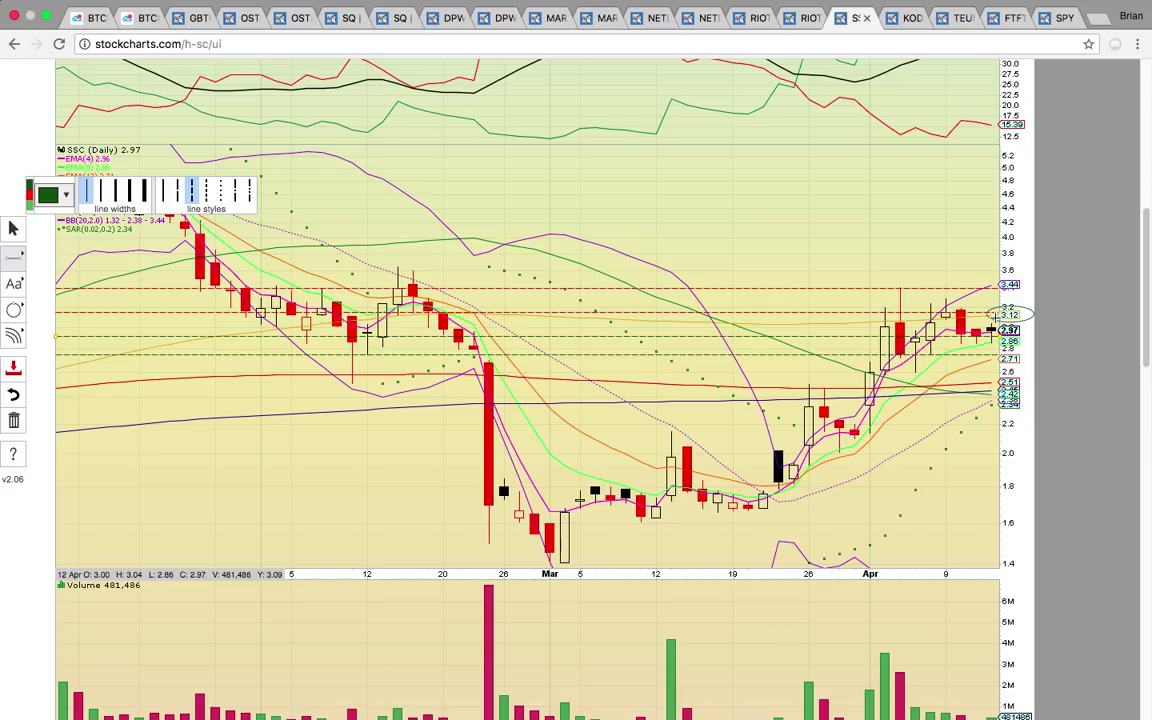
scroll(896, 287, down, 2)
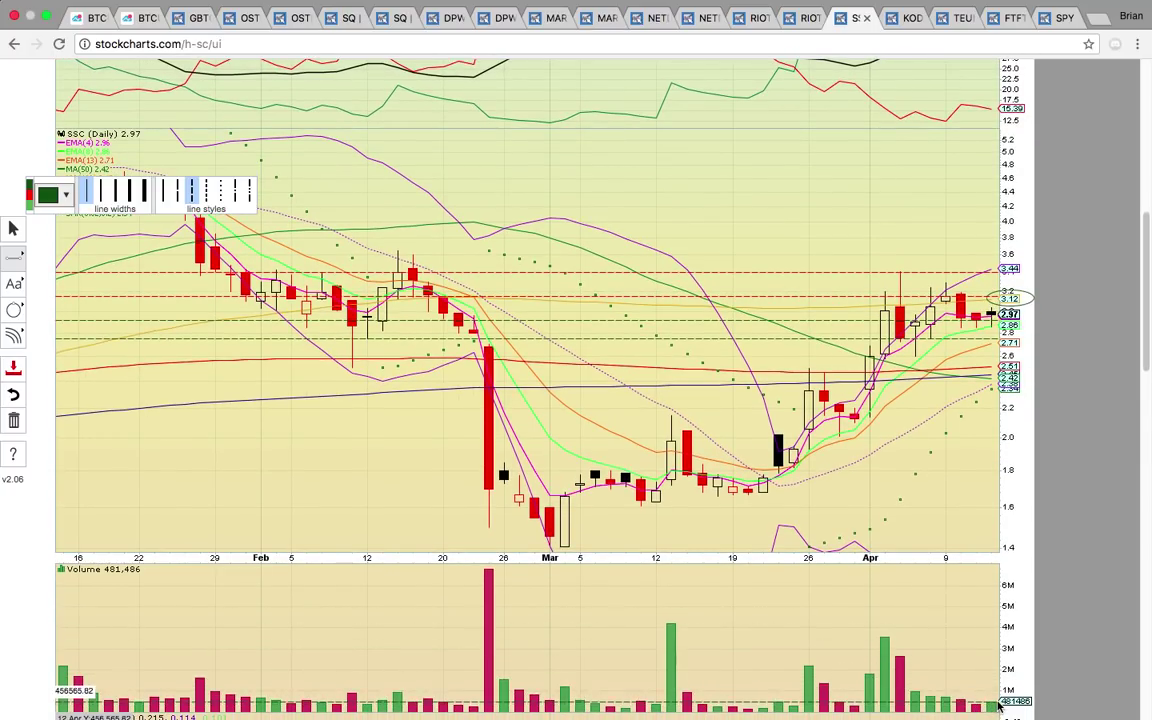
scroll(996, 523, down, 1)
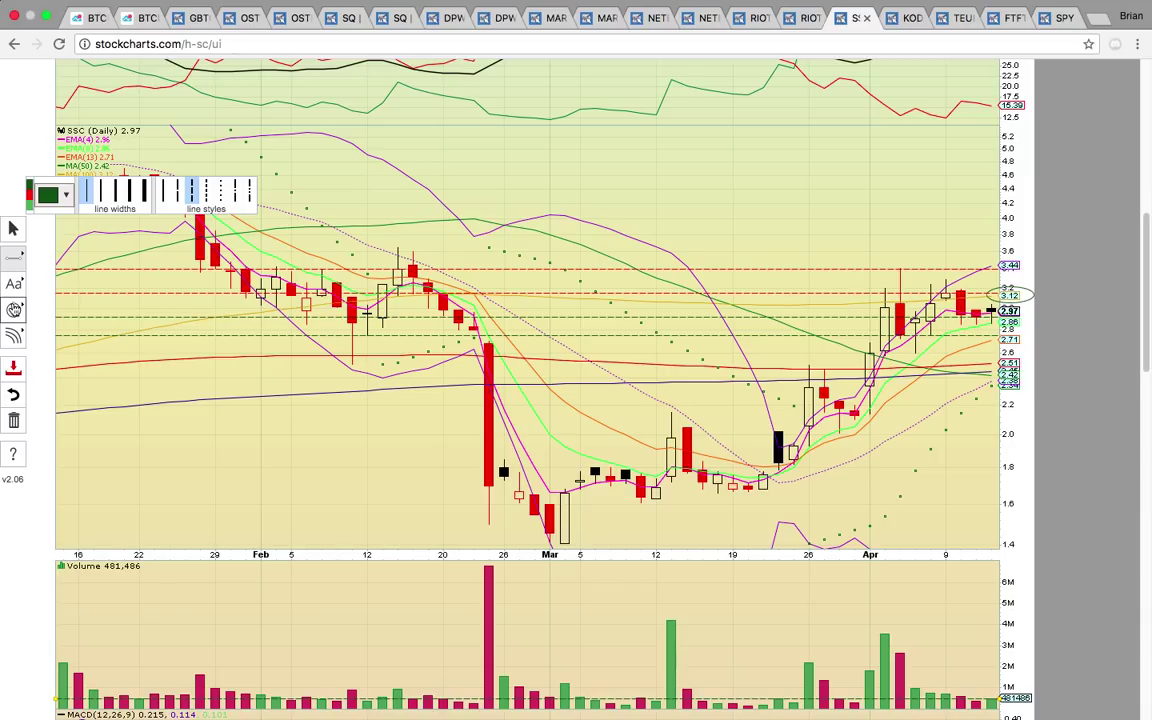
Step: Circle the February 14 candle at the mid-February peak on the SSC daily chart
click(14, 310)
drag(395, 271, 376, 250)
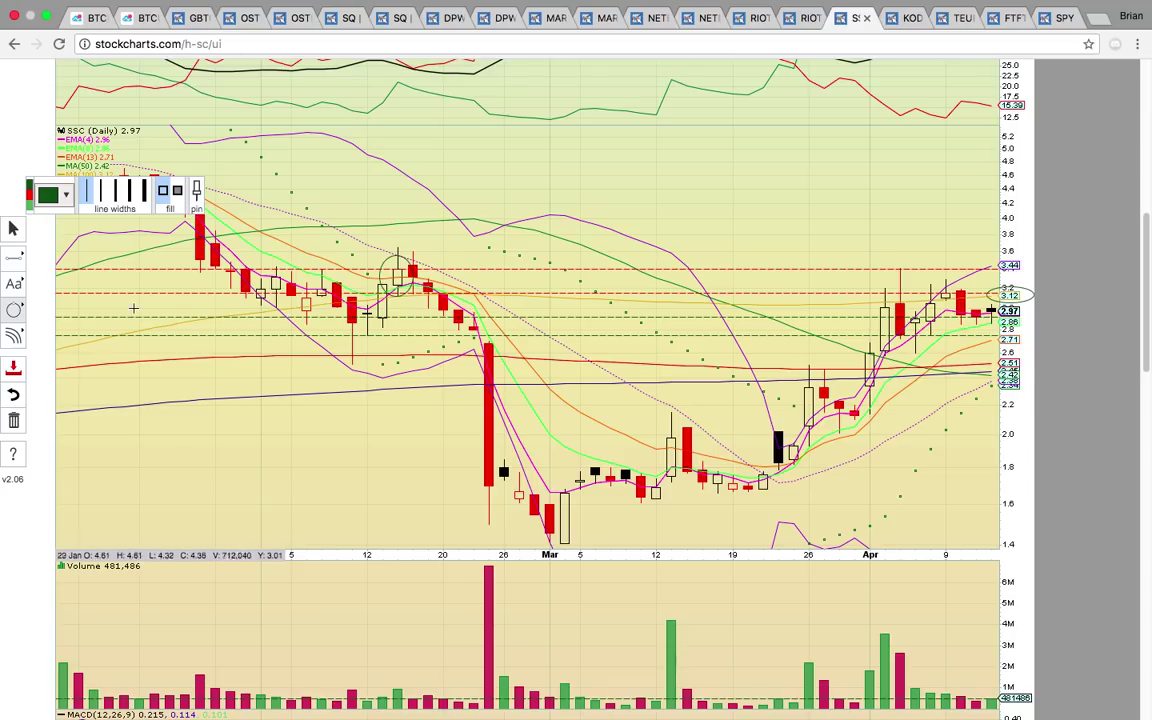
Step: Circle the cluster of long-term moving-average values around 2.42 on the SSC chart's price scale
drag(1024, 396, 988, 355)
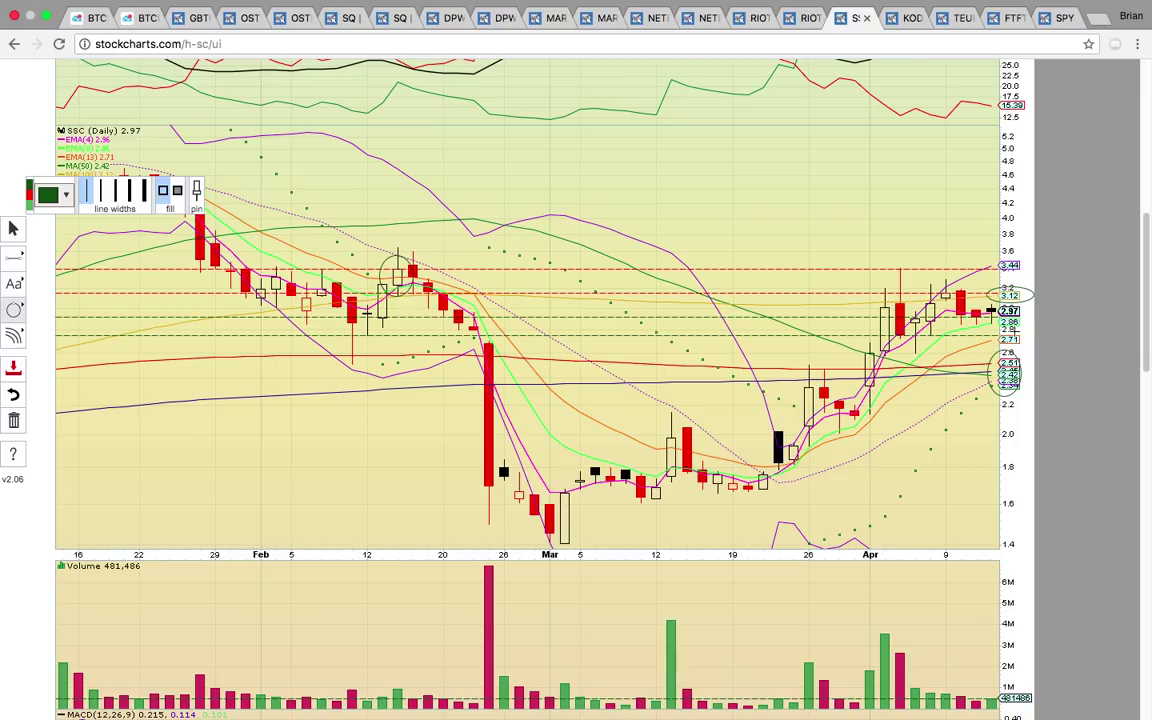
Step: Open the KODK daily chart and circle the March 16–20 candles and the tall candle pair at the start of April
click(905, 18)
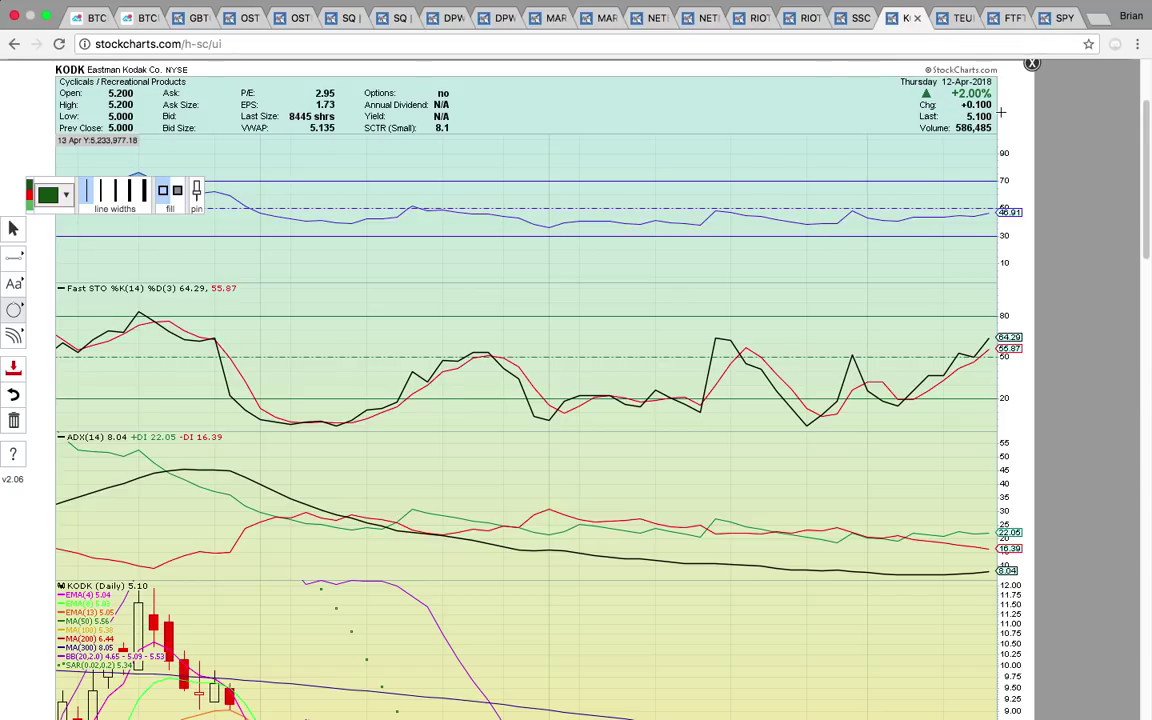
scroll(850, 221, down, 5)
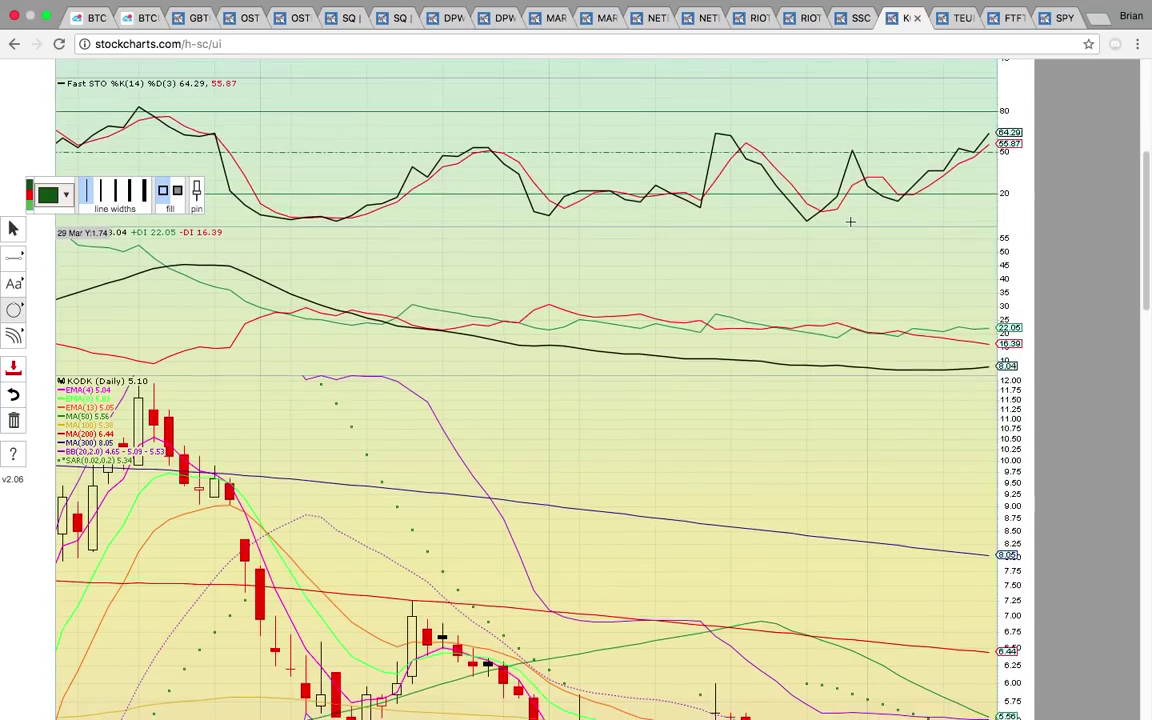
scroll(850, 221, down, 6)
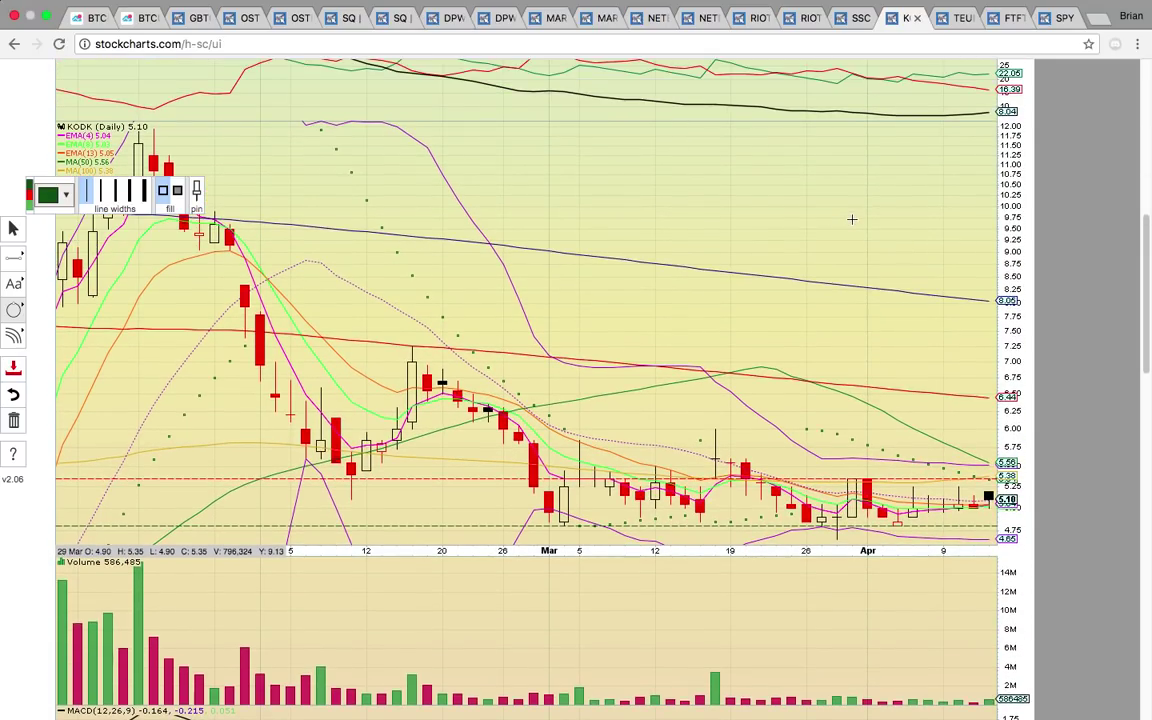
scroll(851, 219, down, 1)
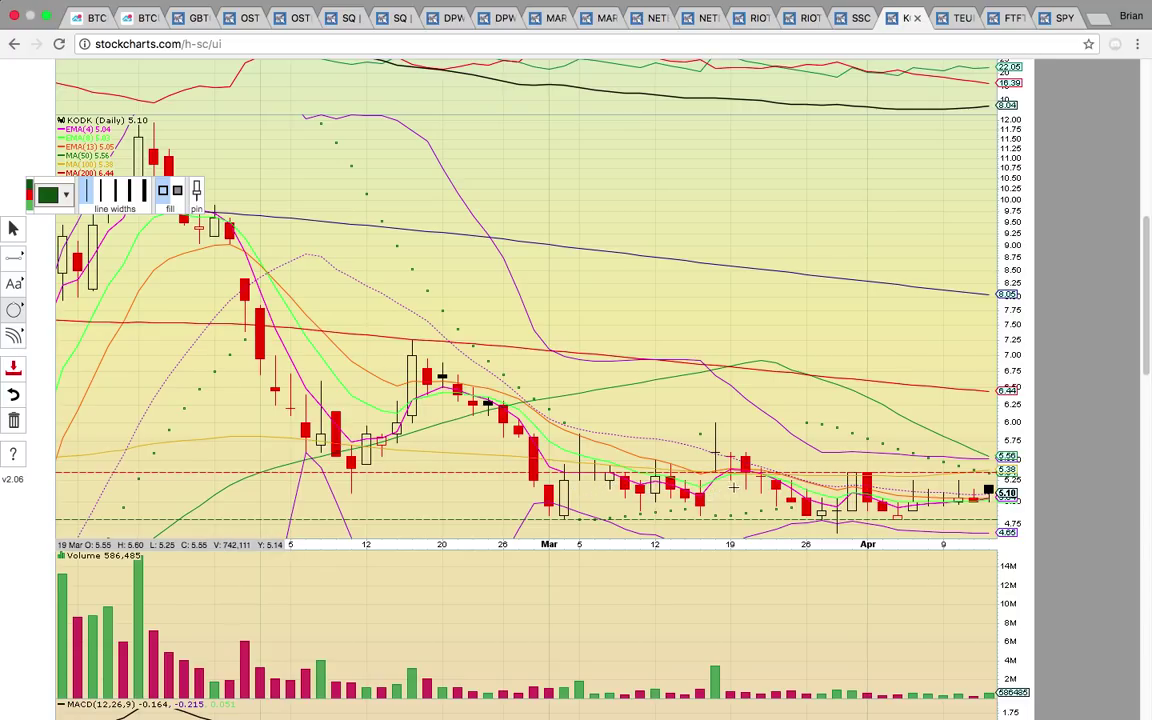
drag(745, 468, 695, 443)
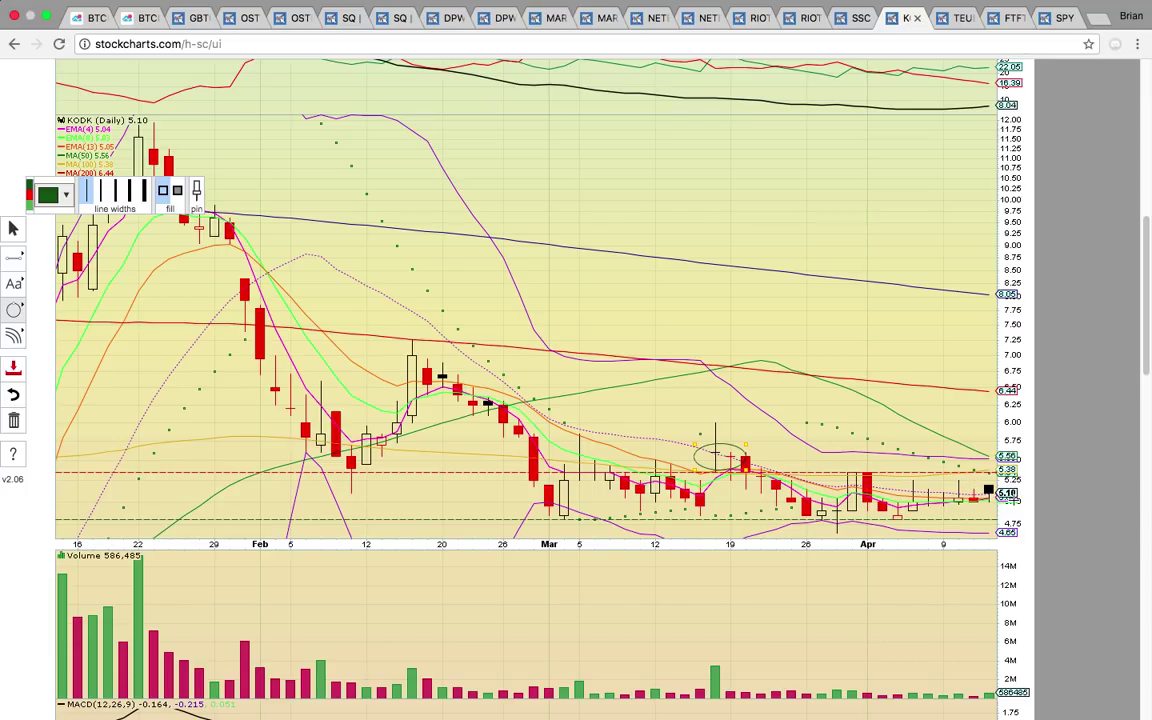
scroll(955, 493, down, 1)
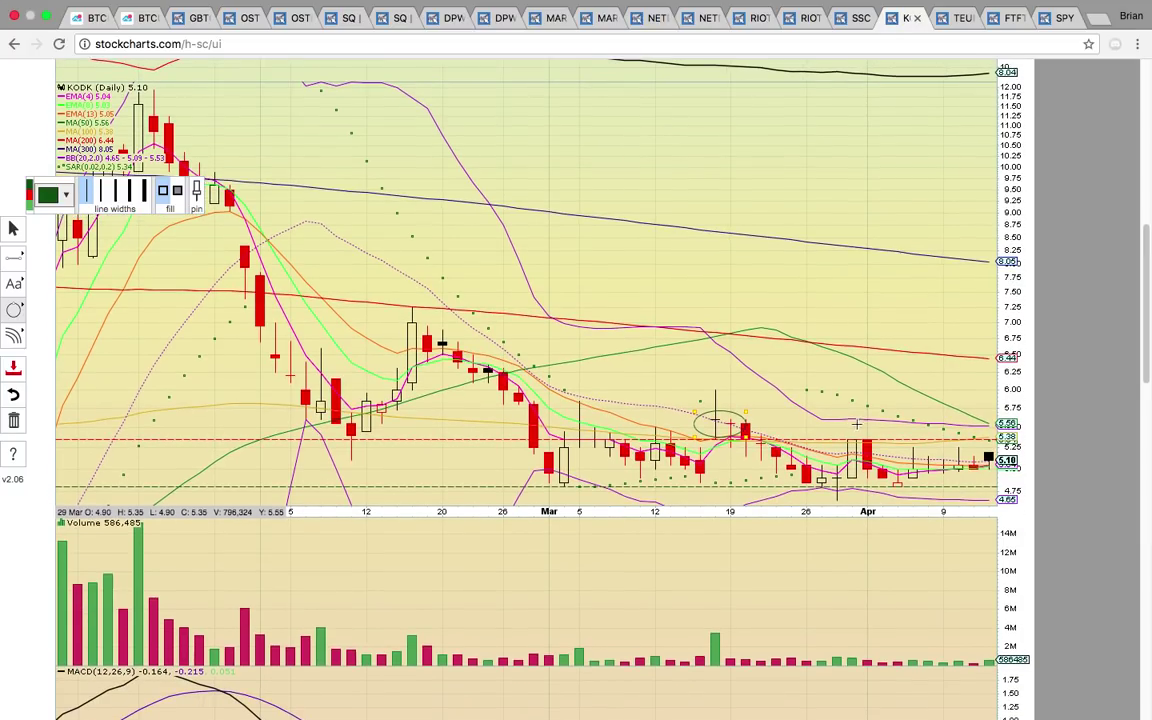
scroll(955, 445, up, 1)
drag(865, 492, 841, 455)
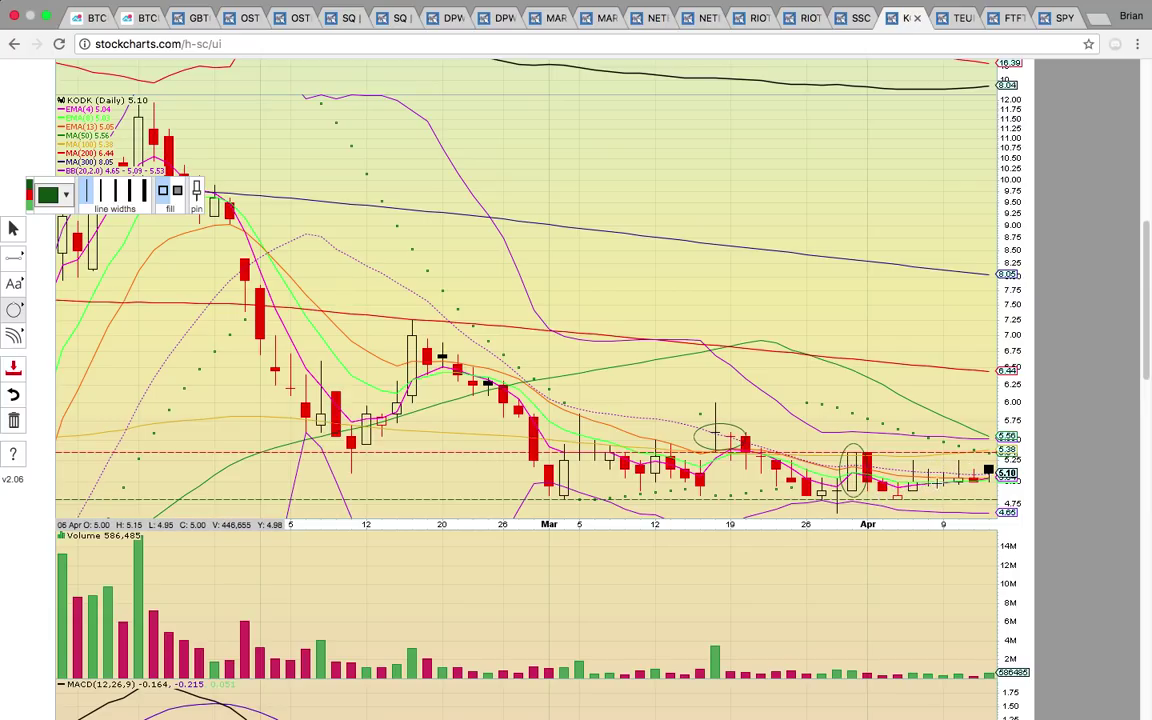
Step: Circle the 50-day average value on the KODK price scale and the MA(50) and MA(100) legend entries
scroll(975, 476, up, 1)
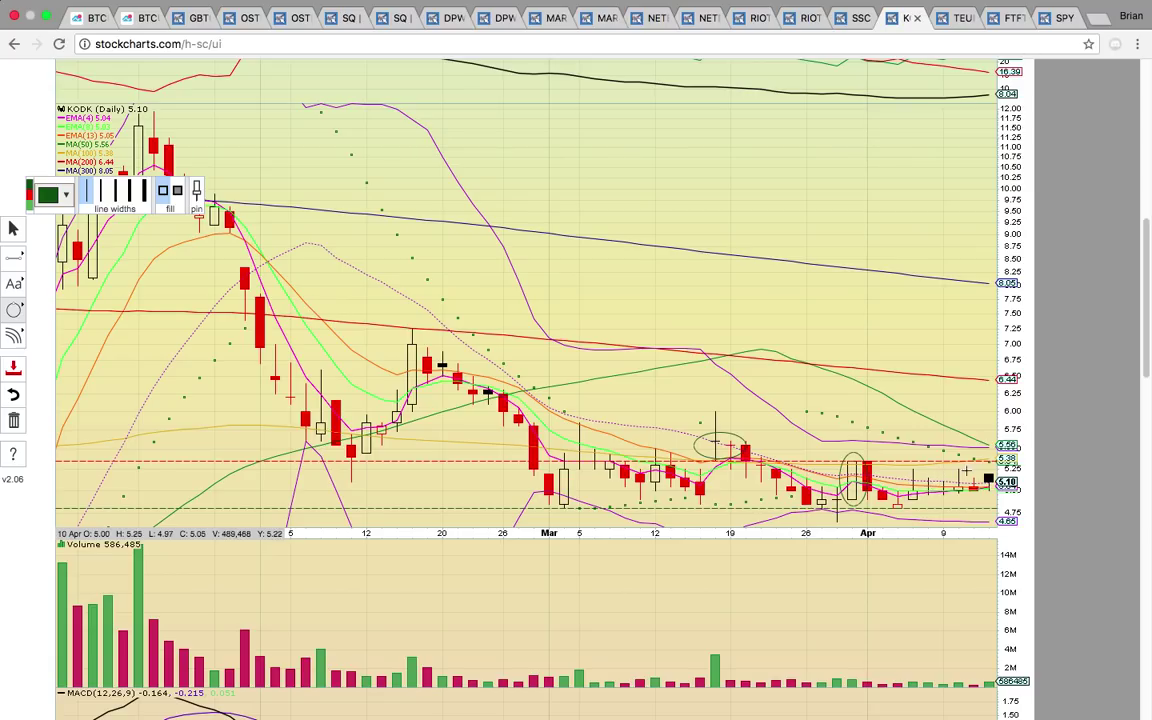
click(13, 309)
drag(132, 158, 39, 146)
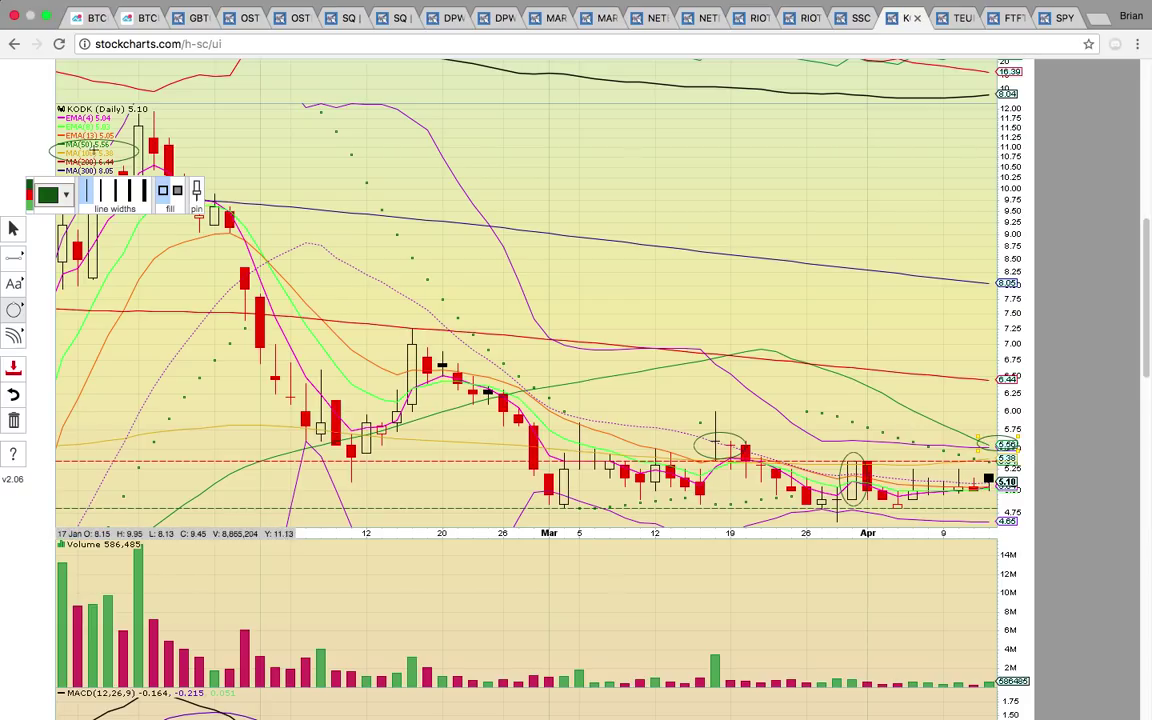
Step: Draw a red dashed horizontal line level with the 50-day average value on the KODK daily chart
click(13, 257)
click(72, 309)
click(600, 352)
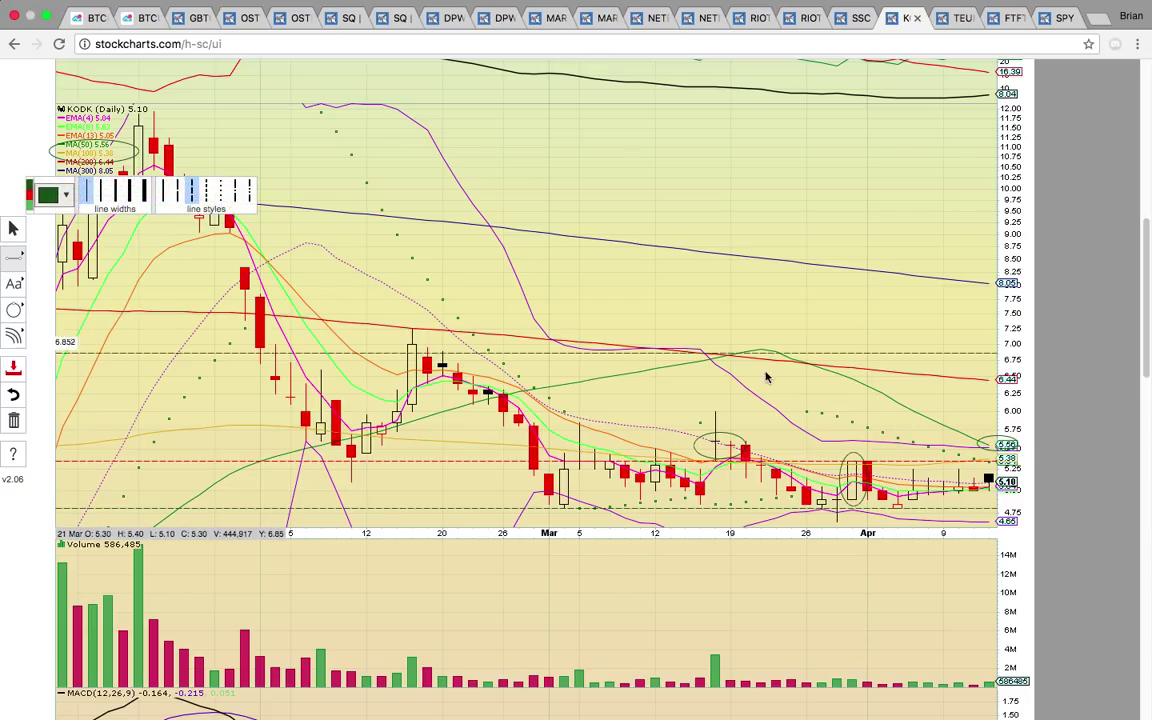
drag(766, 377, 776, 447)
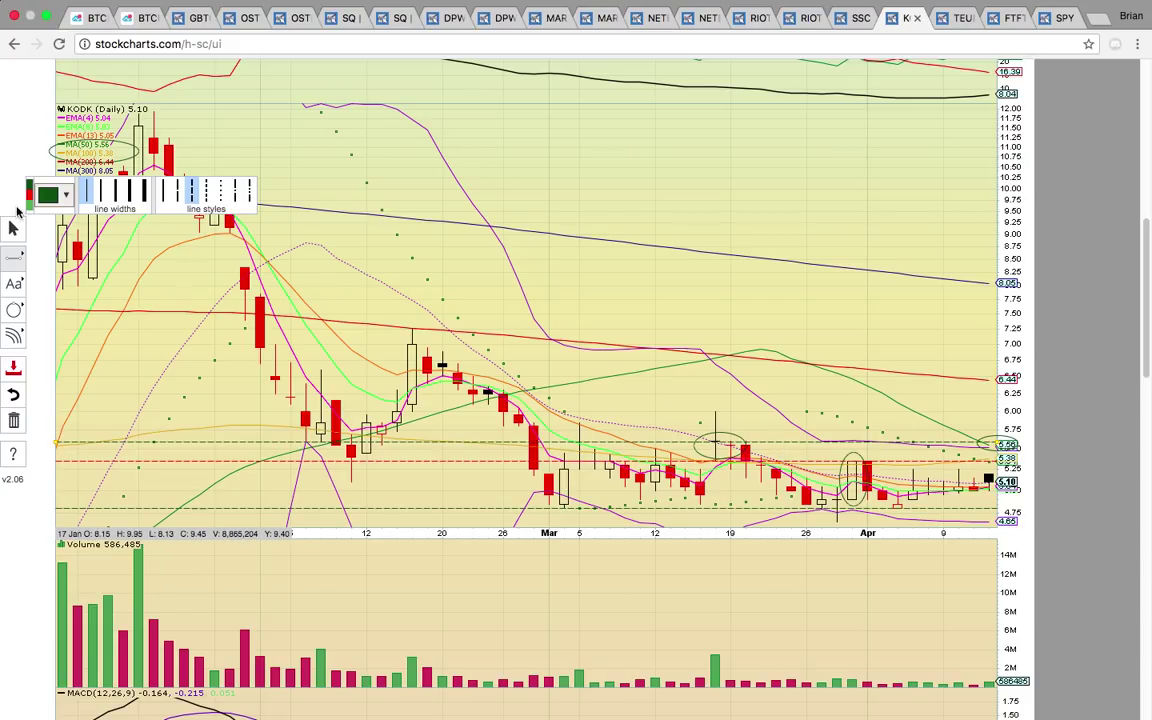
click(31, 198)
Step: Circle the March 5 candle and the March 16 candle with red ellipses on the KODK daily chart
click(13, 310)
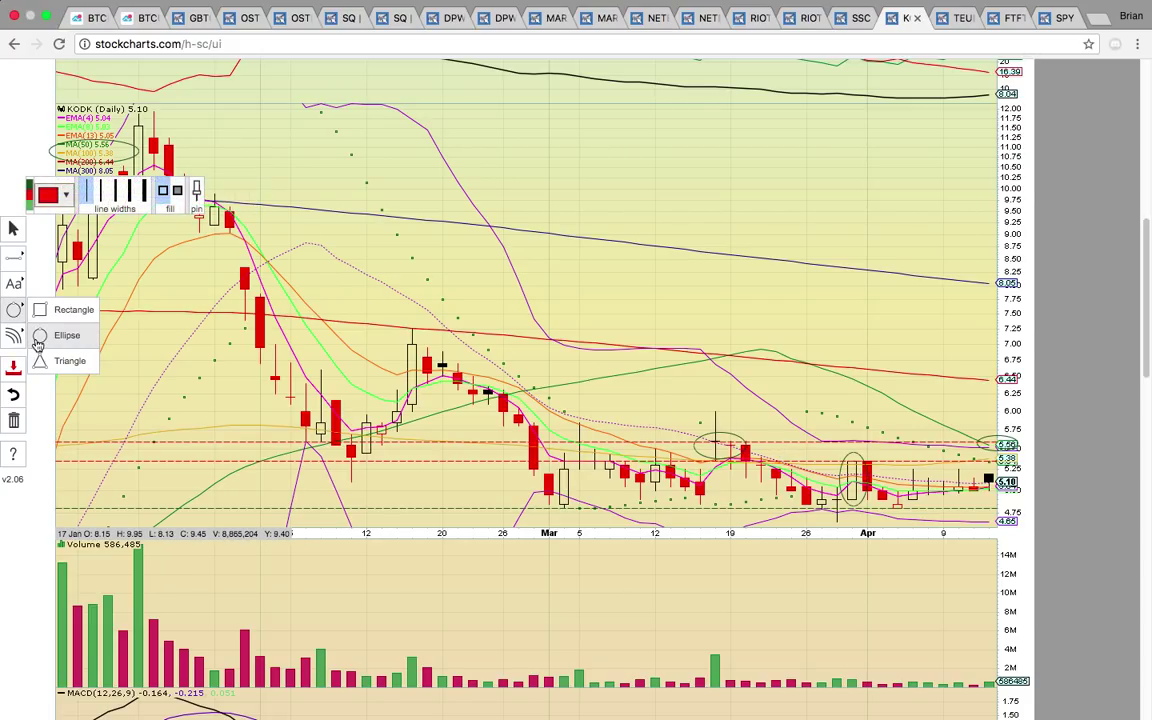
click(40, 331)
mouse_move(546, 416)
mouse_down()
mouse_move(595, 460)
mouse_move(564, 421)
mouse_up()
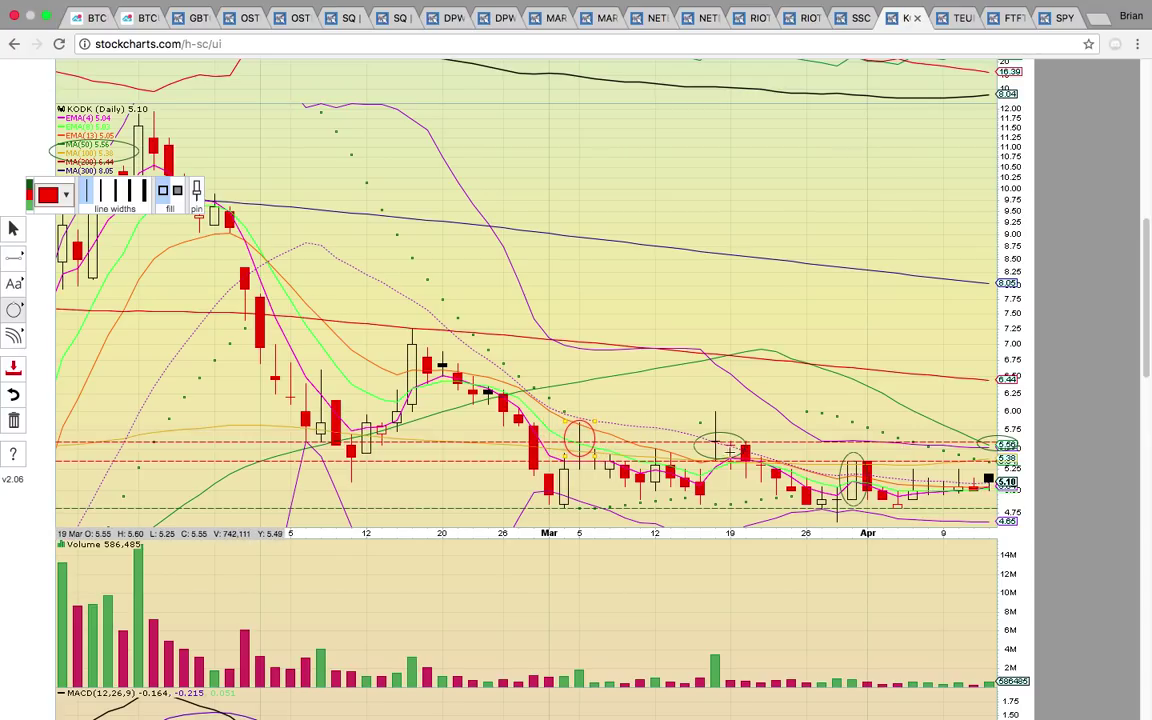
mouse_move(728, 458)
mouse_down()
mouse_move(707, 432)
mouse_move(717, 438)
mouse_up()
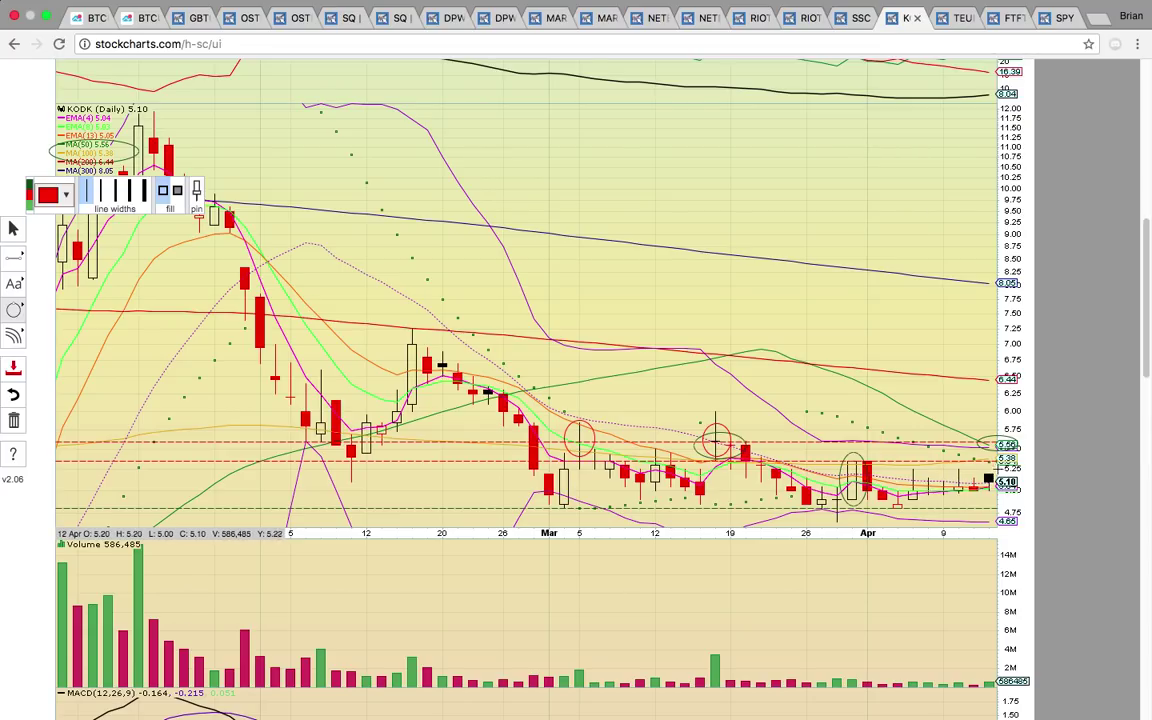
Step: Open the TEUM daily chart and circle the early-April candle low and the 100-day average value on the price scale
click(950, 19)
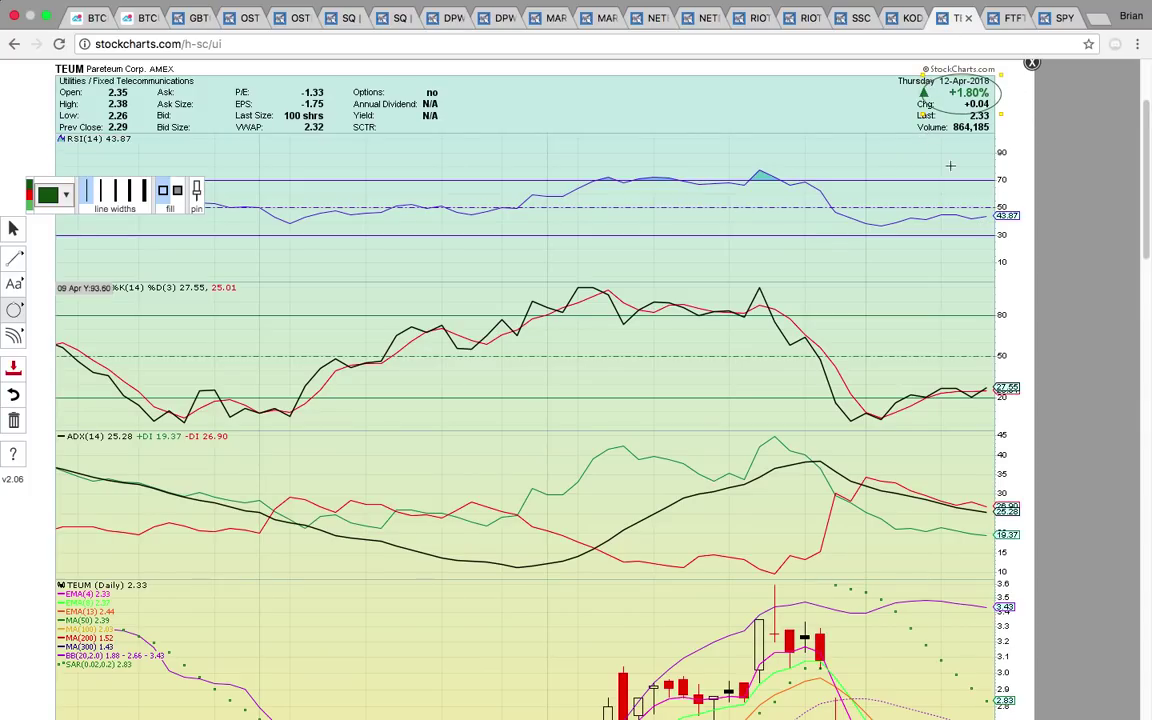
scroll(957, 195, down, 5)
scroll(957, 197, down, 6)
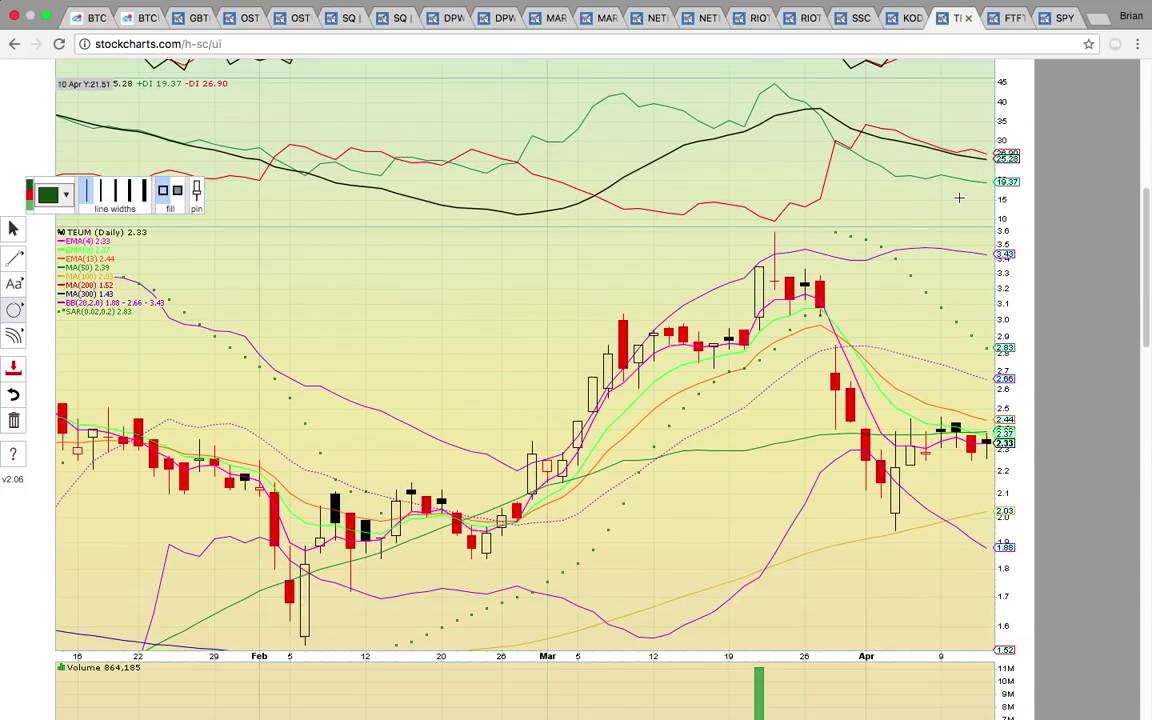
scroll(958, 197, down, 1)
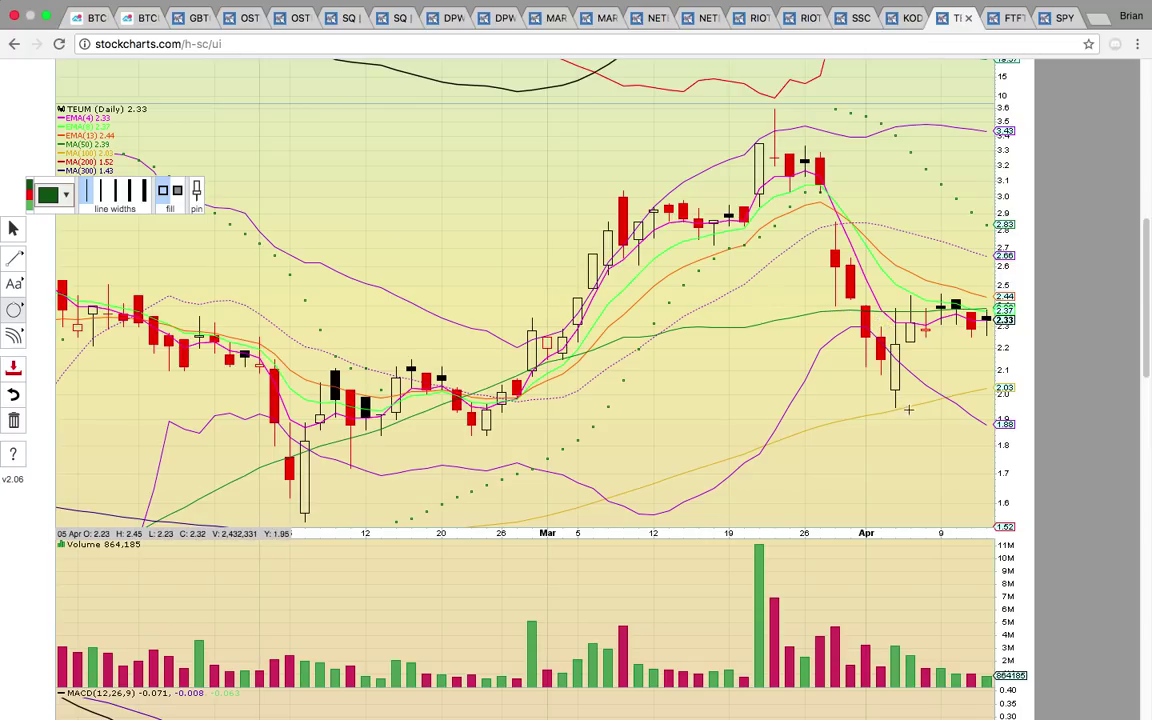
drag(896, 405, 880, 392)
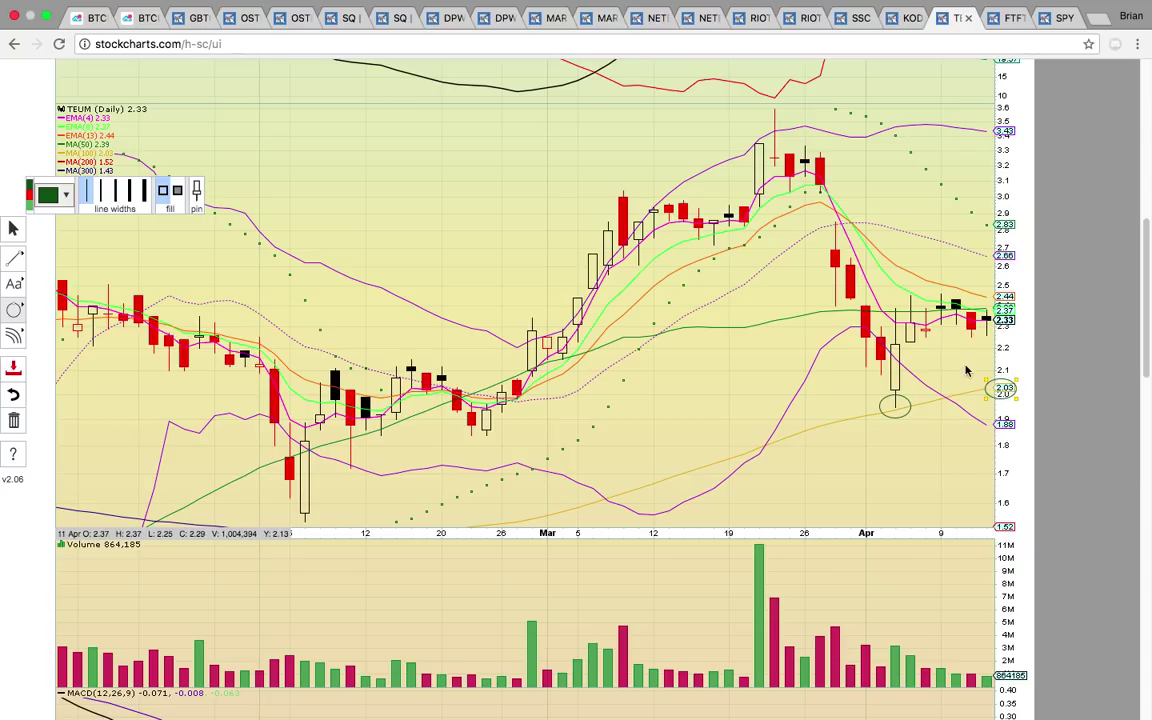
Step: Circle the MA(50) legend entry and the 2.44 and 2.66 price-scale values on the TEUM daily chart
scroll(249, 147, down, 1)
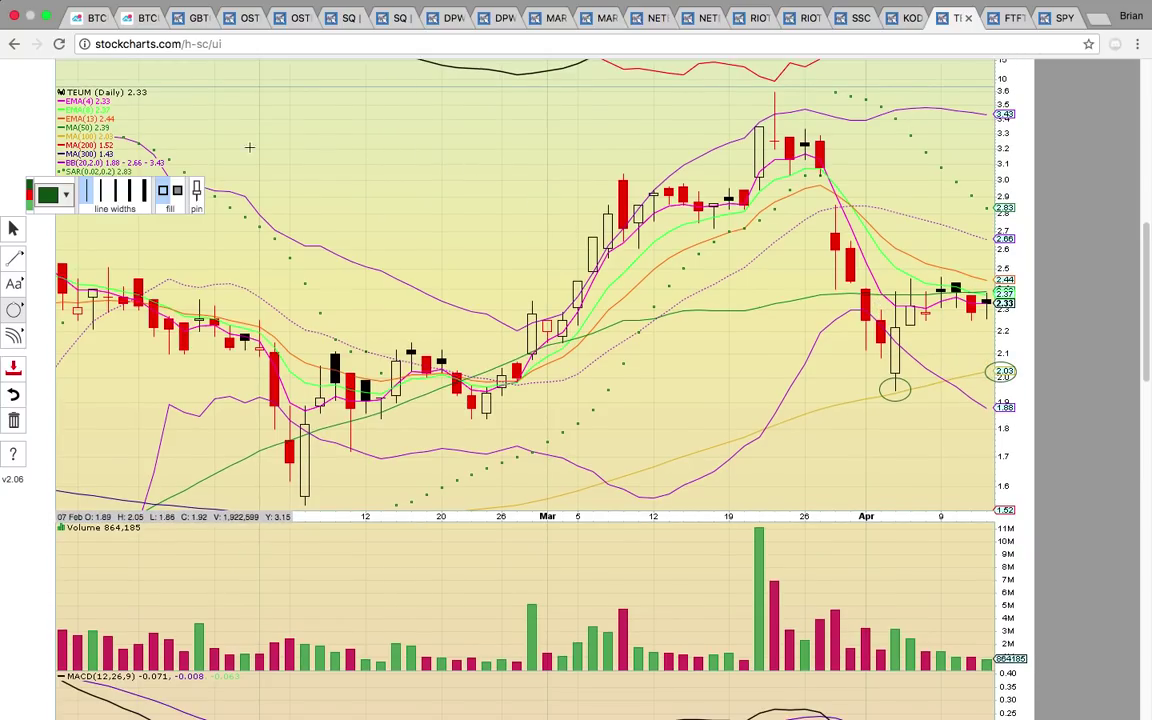
drag(124, 134, 50, 120)
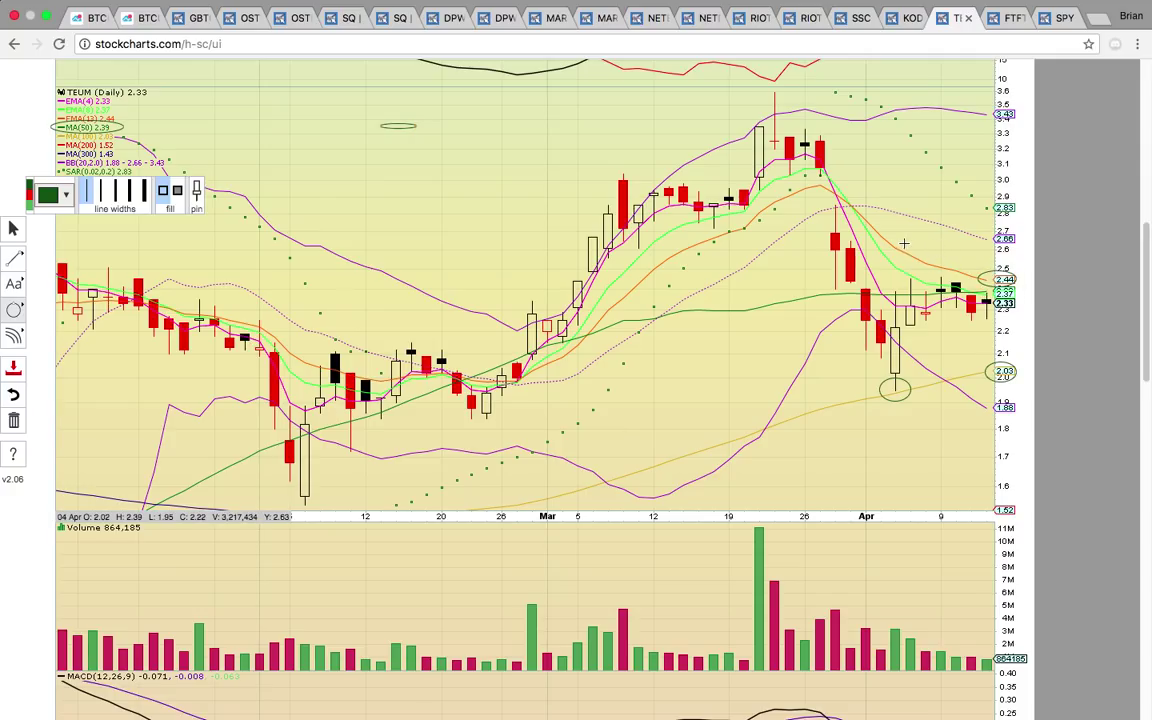
drag(979, 272, 1016, 287)
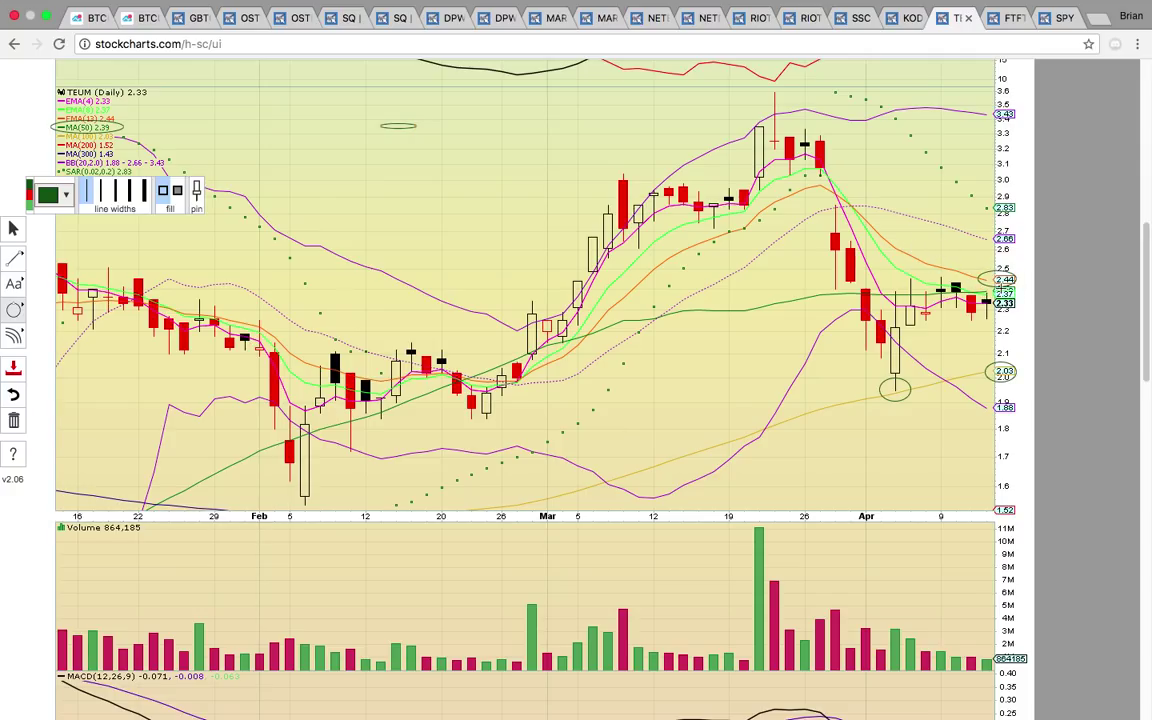
drag(1031, 248, 983, 229)
Step: Circle the April volume bars on the TEUM chart and draw a green dashed line sloping down across the volume from late March
drag(872, 617, 1010, 700)
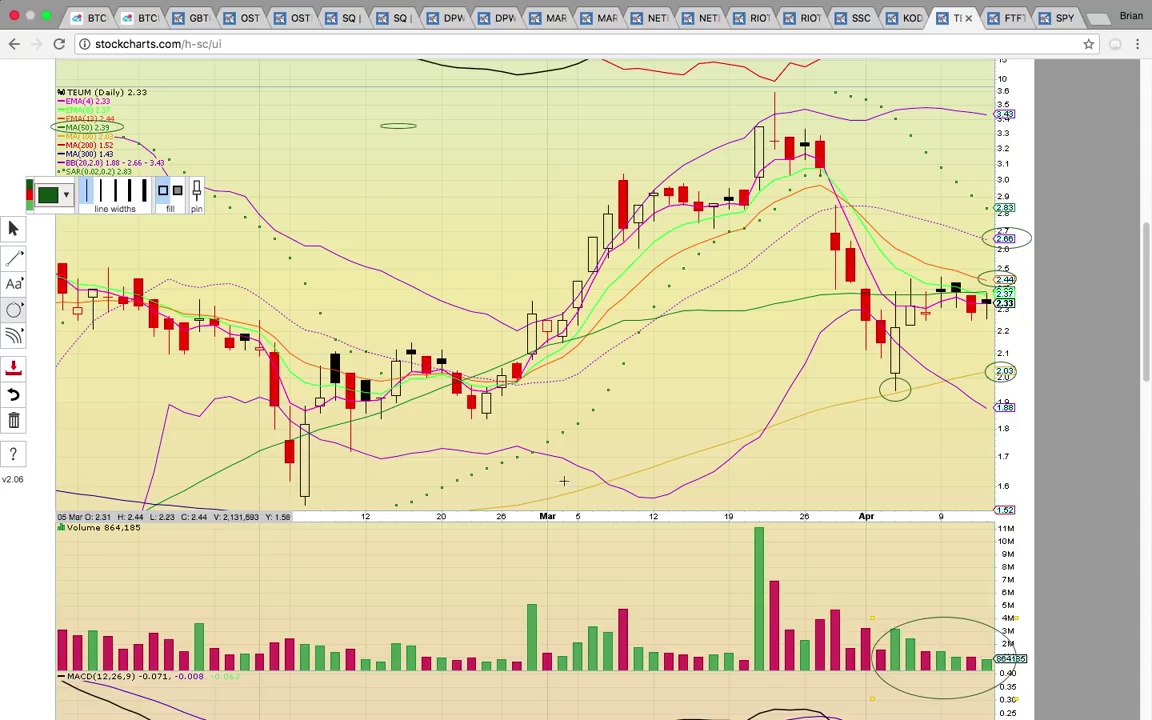
click(14, 257)
click(62, 247)
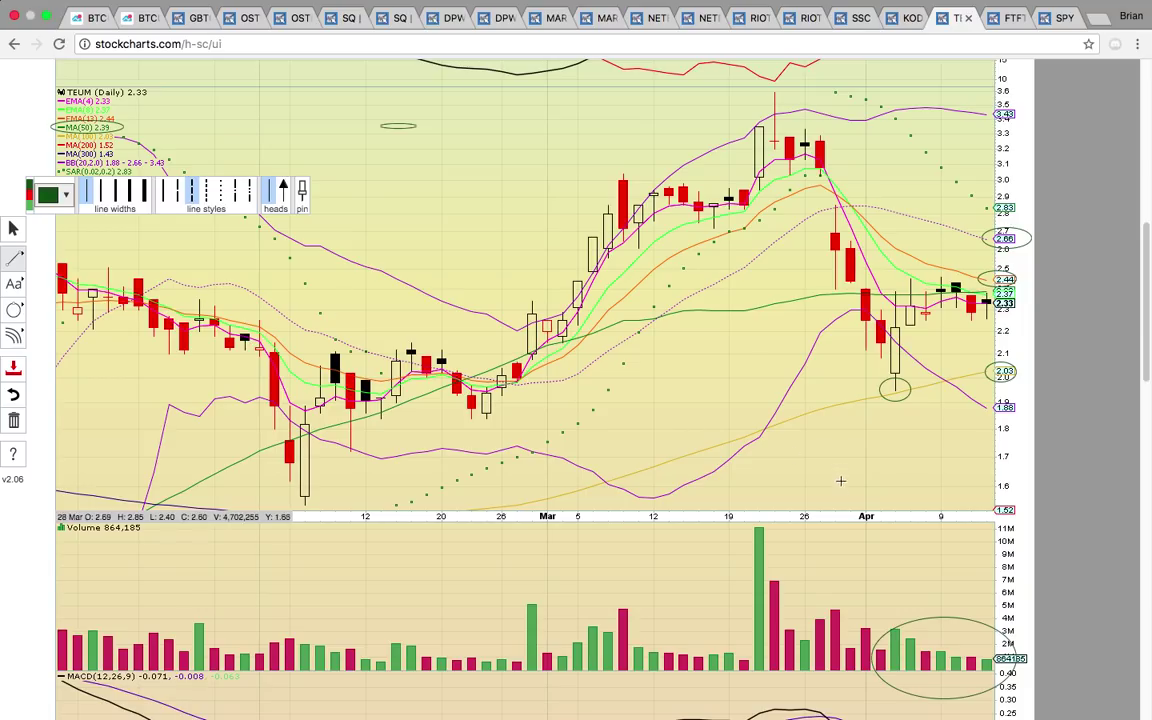
drag(906, 642, 990, 665)
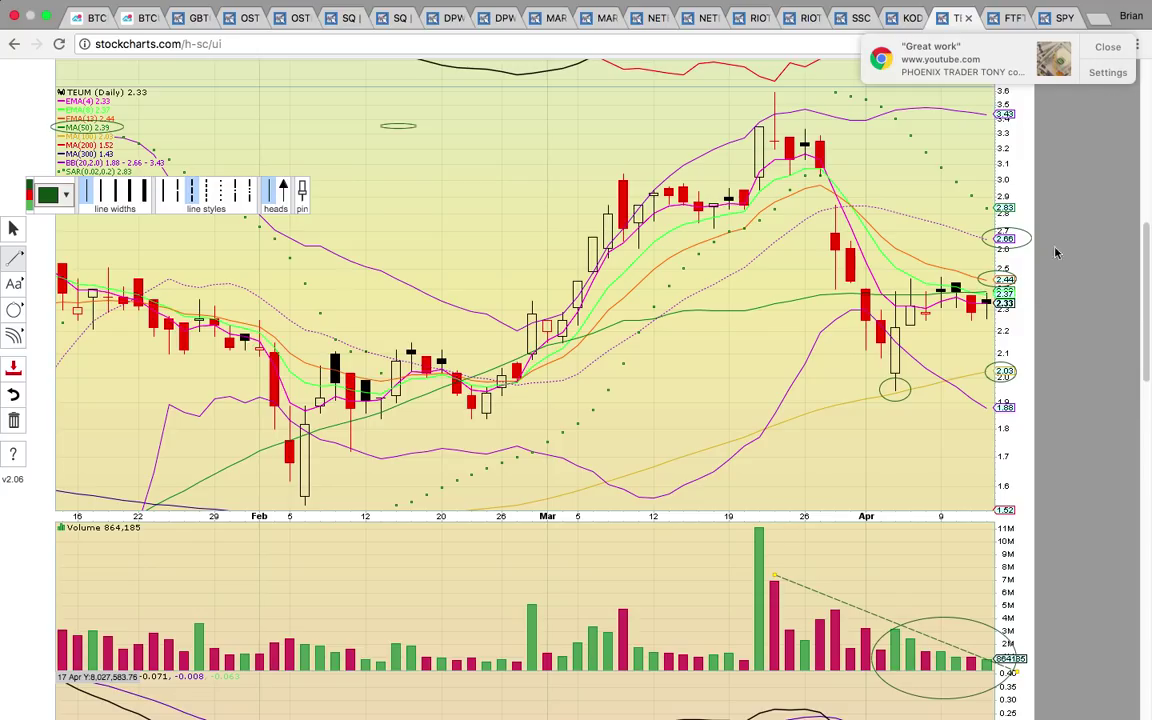
click(1105, 47)
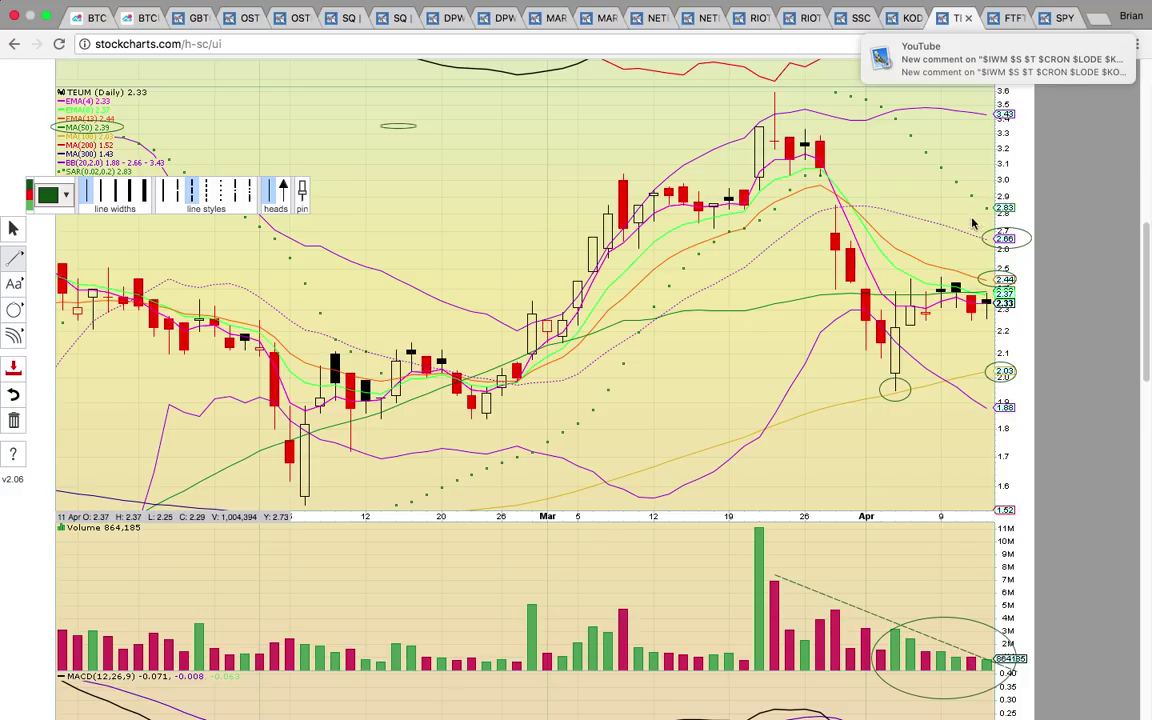
Step: Open the FTFT daily chart and circle the day's percentage change in its header
click(1015, 20)
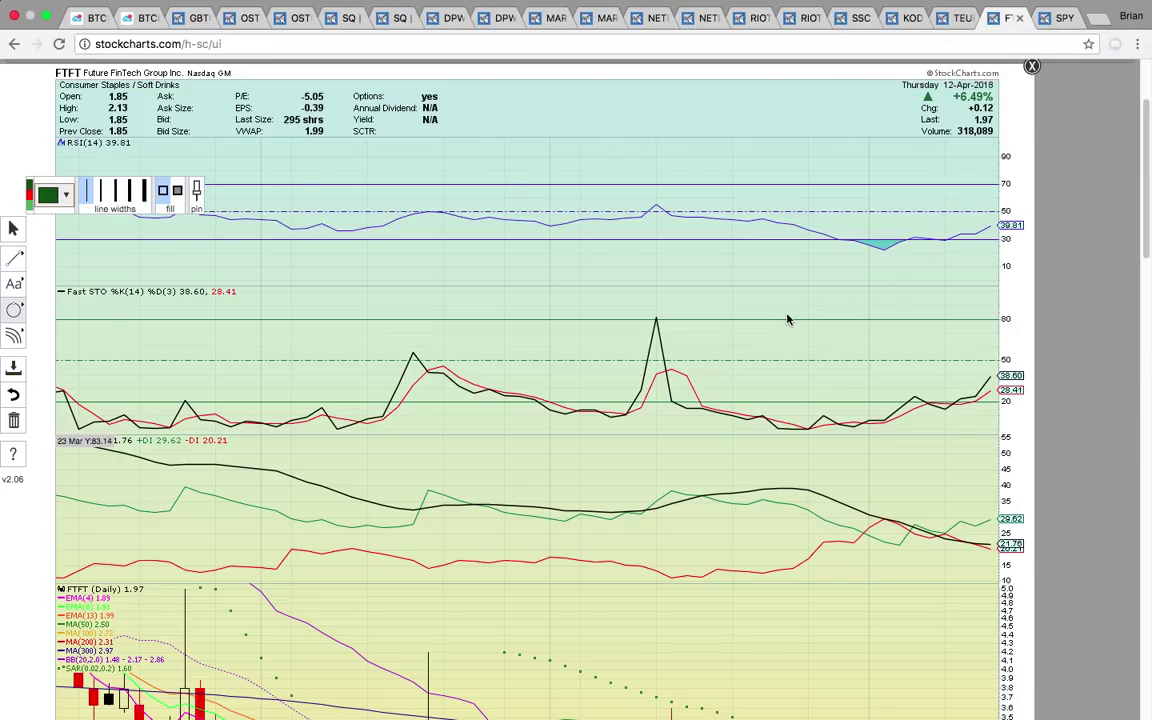
click(955, 18)
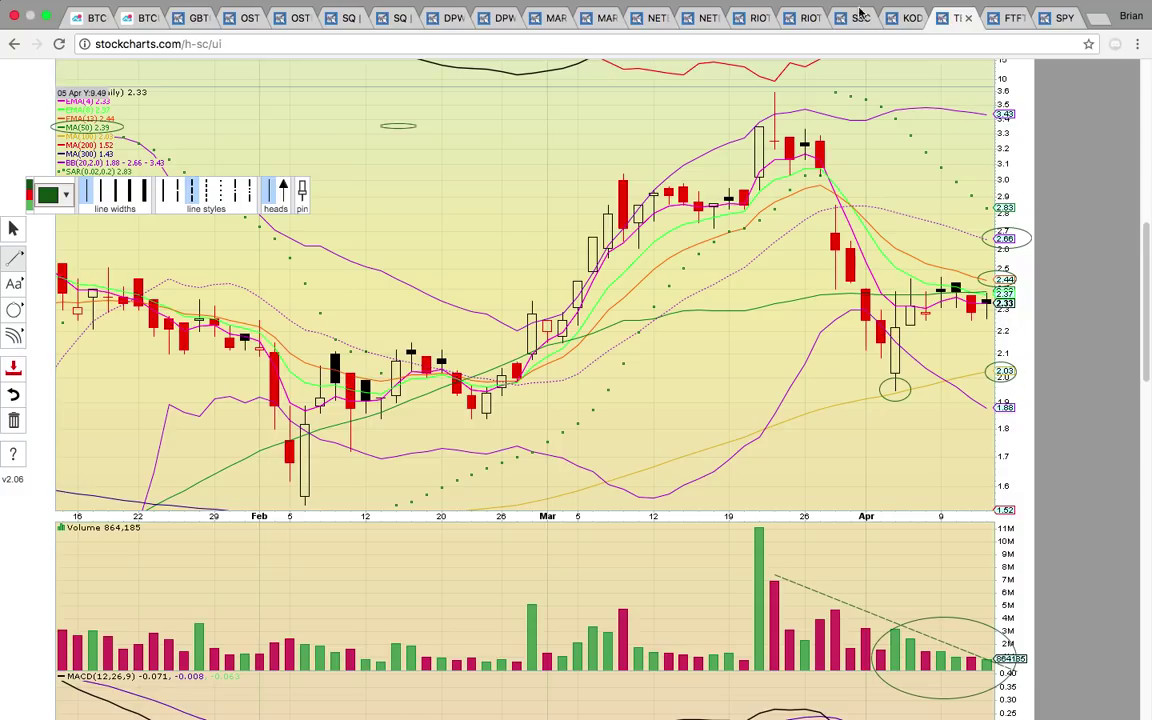
key(ctrl+Tab)
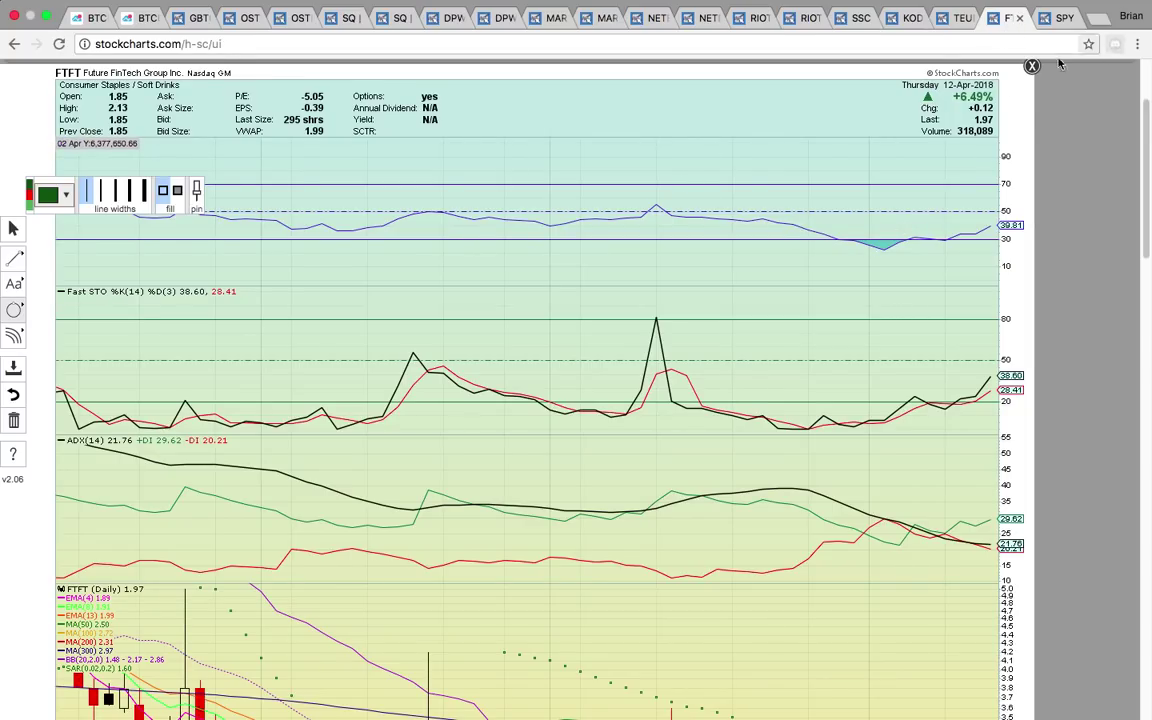
drag(922, 83, 1020, 115)
click(938, 87)
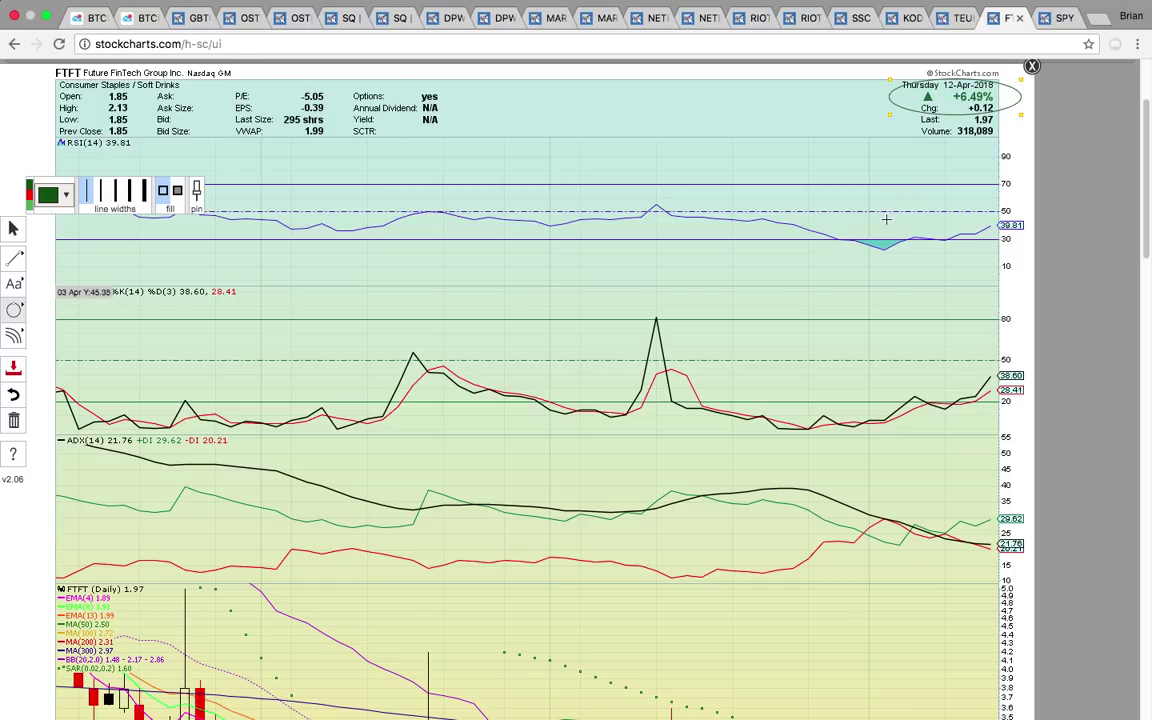
Step: Circle the February 16–20 candles, the candles around March 12–13 and the EMA(4) legend entry on the FTFT daily chart
scroll(891, 221, down, 1)
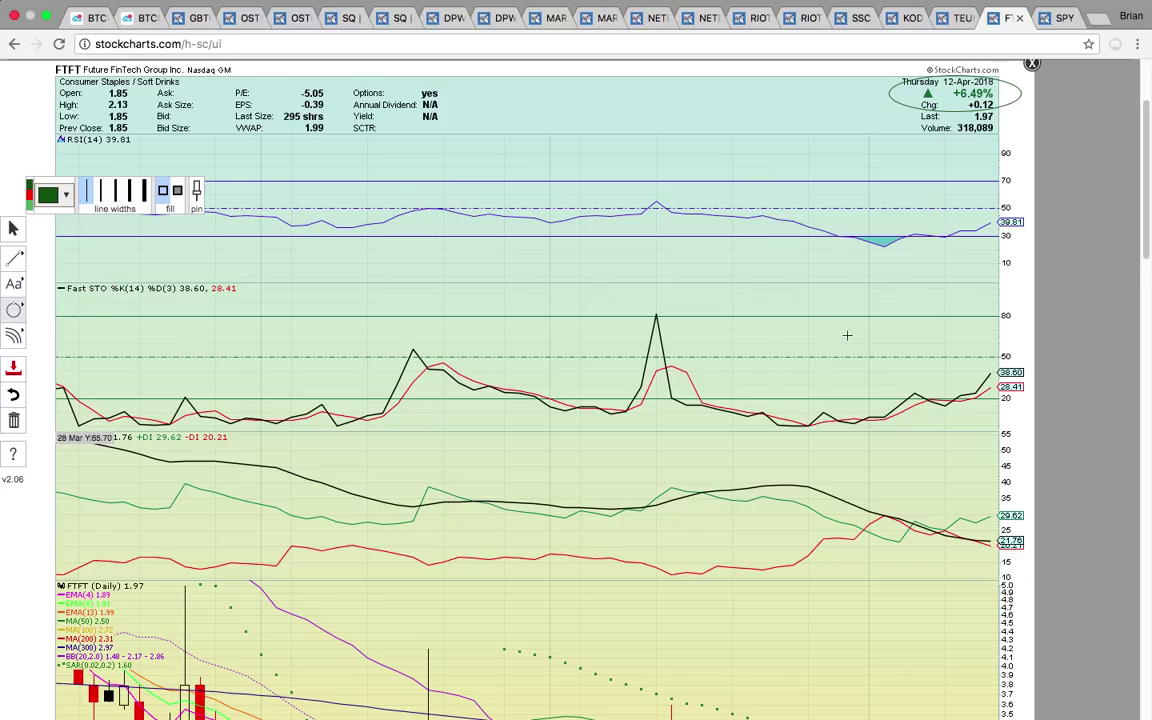
scroll(848, 317, down, 8)
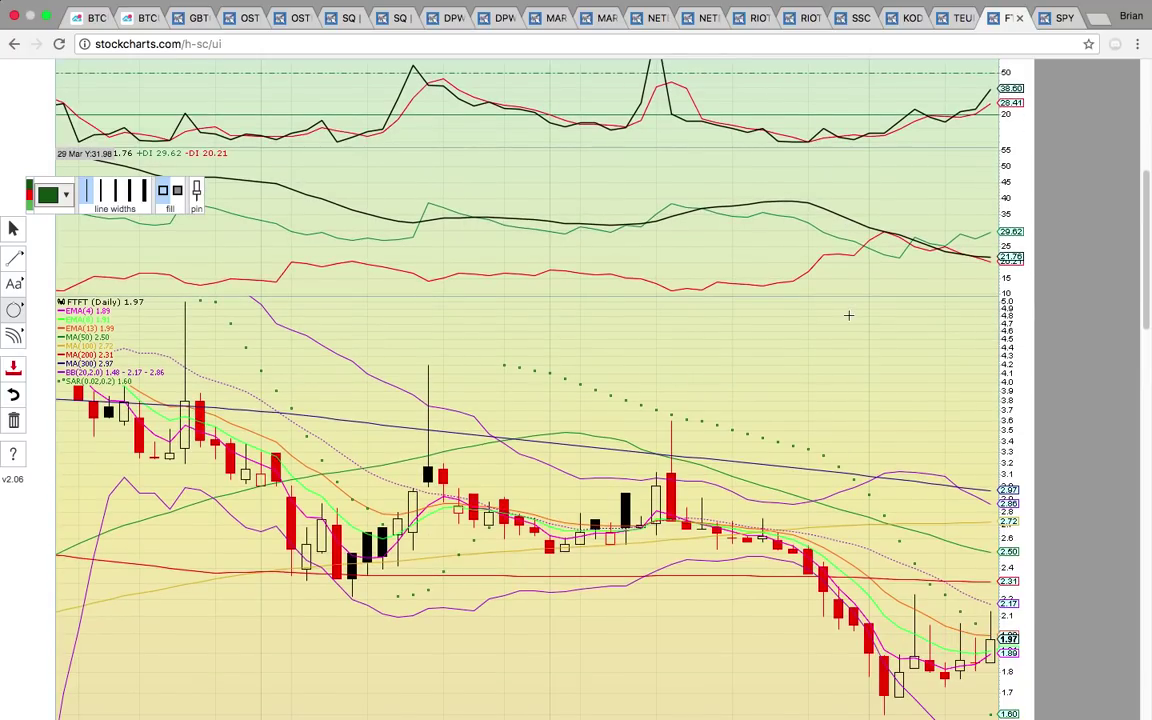
scroll(848, 315, down, 2)
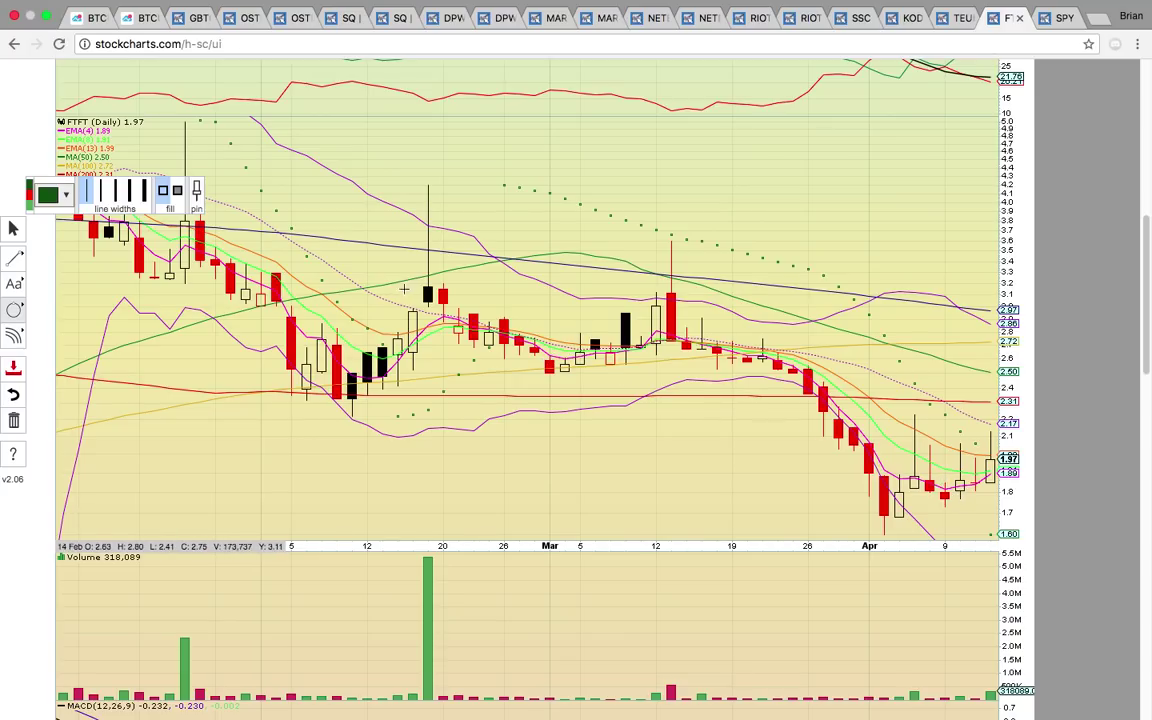
drag(408, 265, 474, 325)
drag(615, 293, 701, 355)
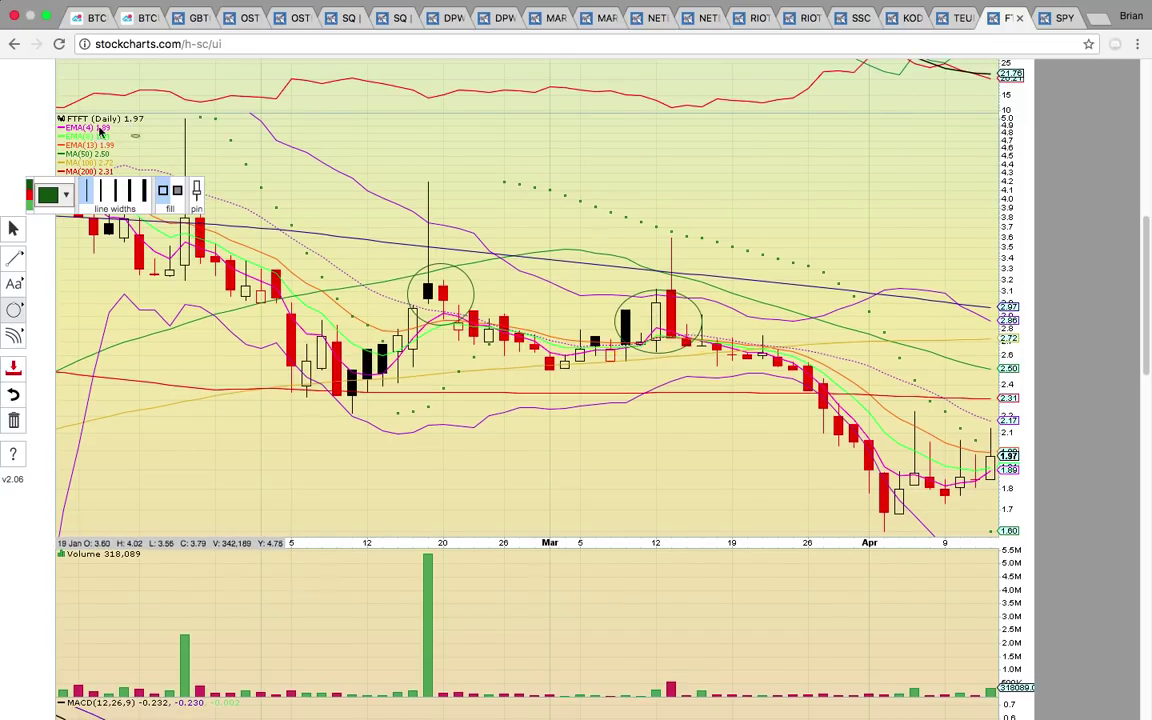
drag(100, 132, 42, 116)
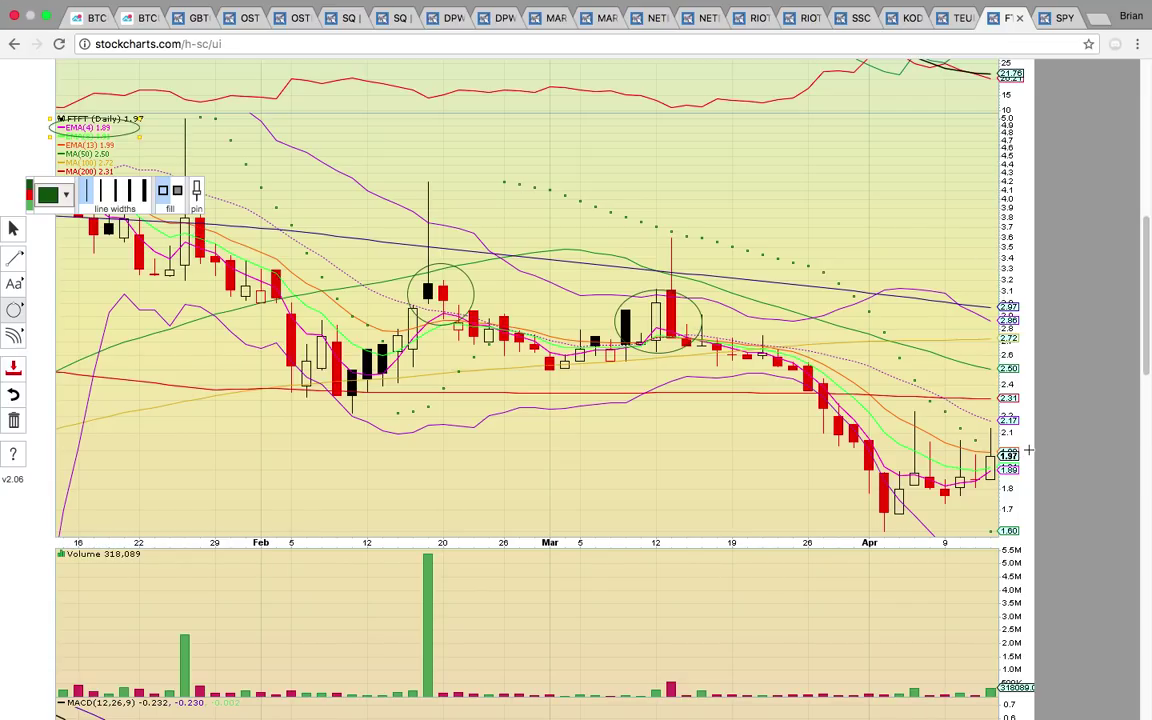
Step: Enlarge the EMA(4) legend circle to take in the EMA(8) and EMA(13) entries, and circle the 2.17 and 2.31 price-scale values
drag(140, 140, 138, 158)
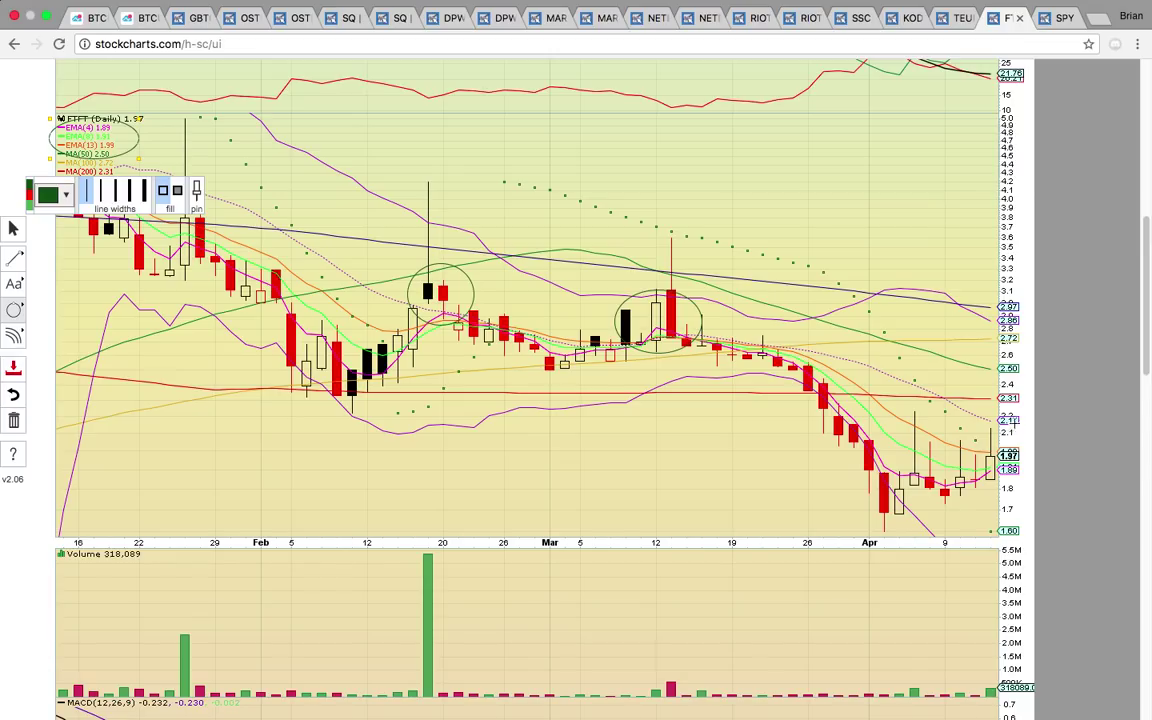
drag(1015, 425, 977, 413)
drag(992, 391, 1030, 403)
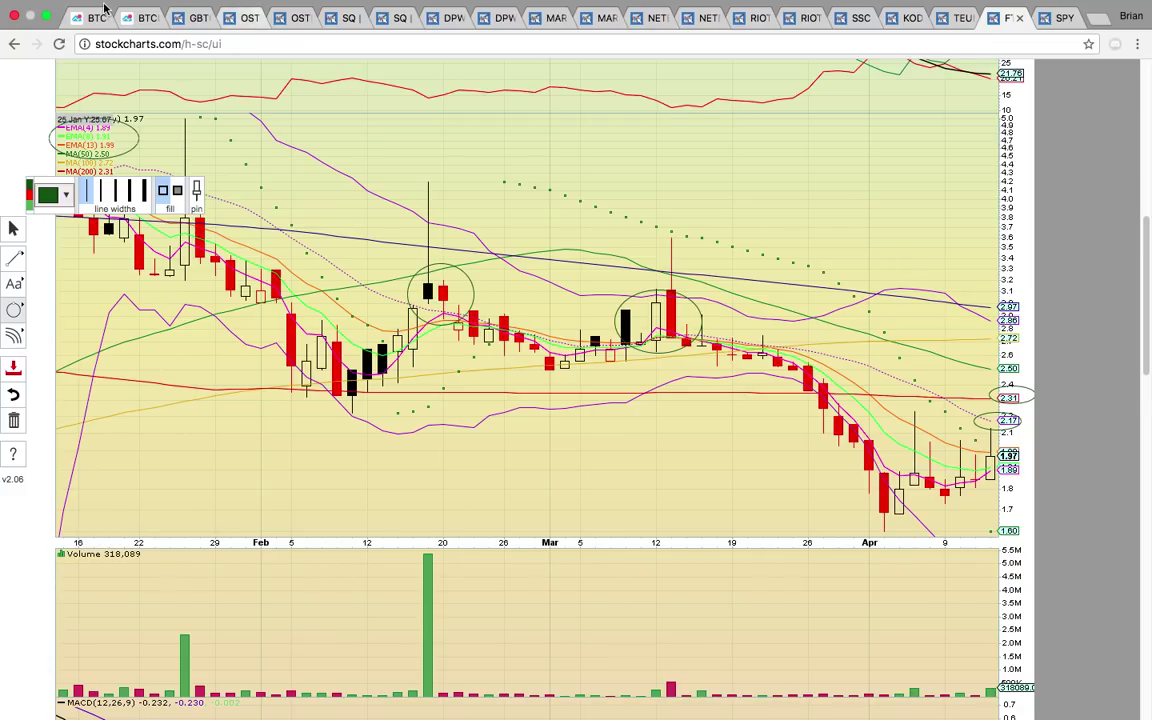
Step: Switch to the BTCUSD daily chart on TradingView, add a horizontal line at about 5641.60 below the 5873.56 line, and dismiss the advertisement
click(141, 22)
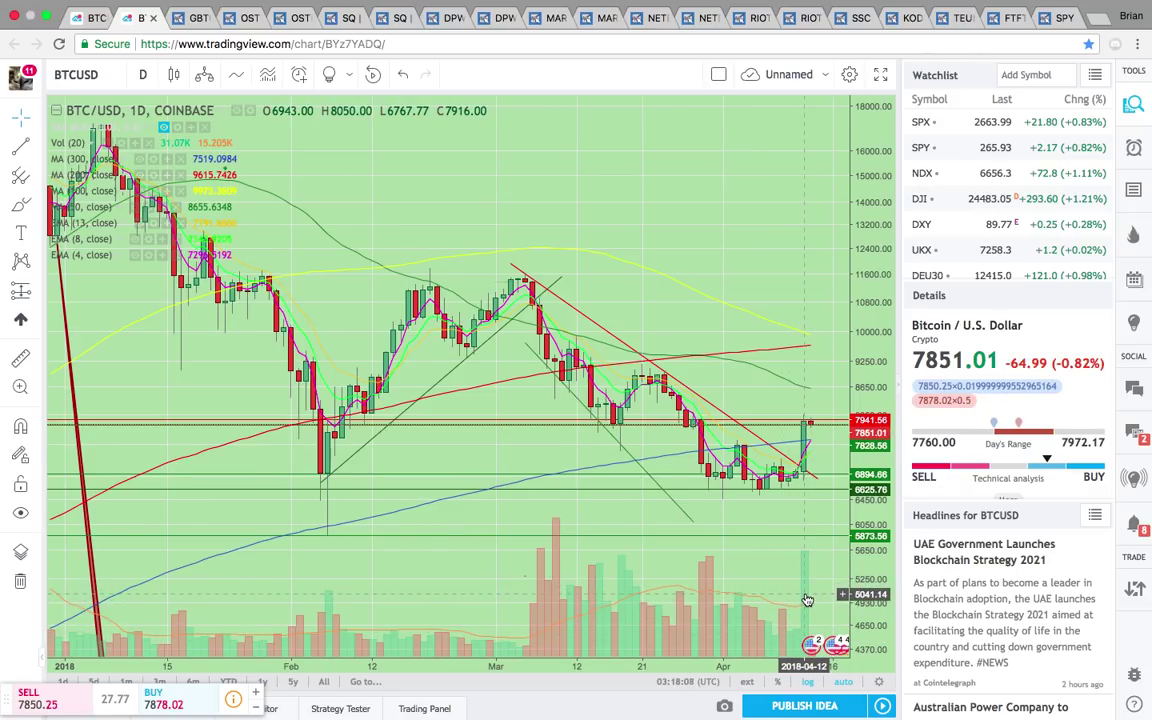
click(37, 148)
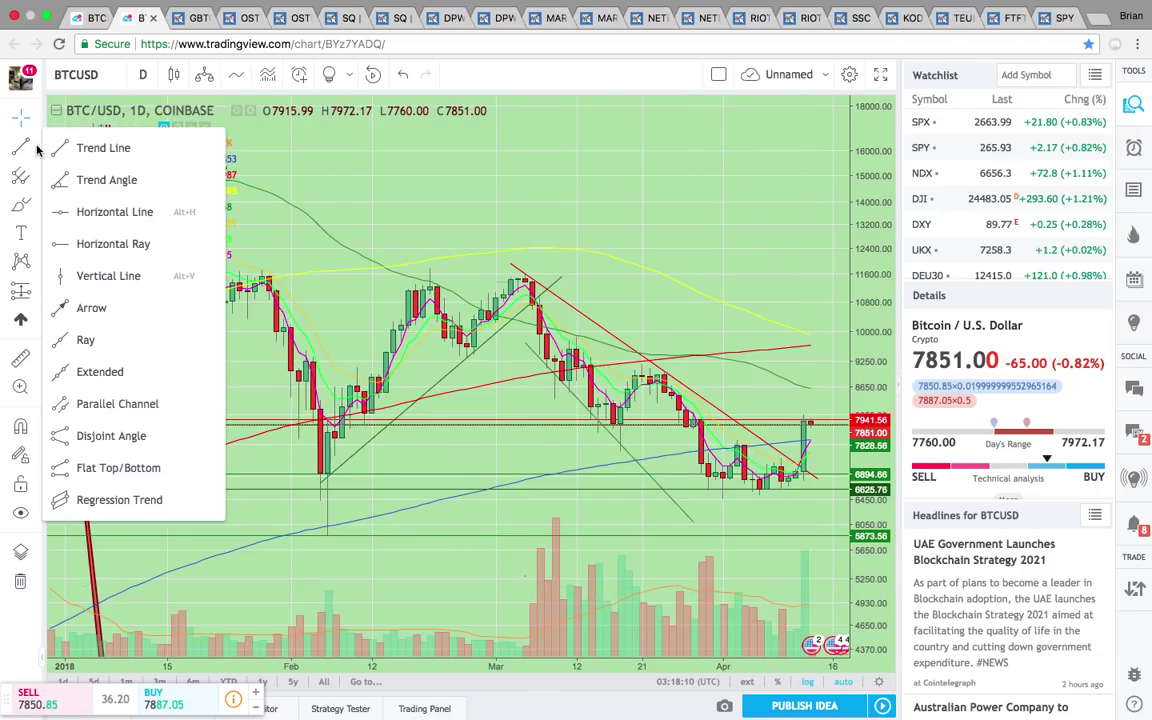
click(93, 212)
click(563, 538)
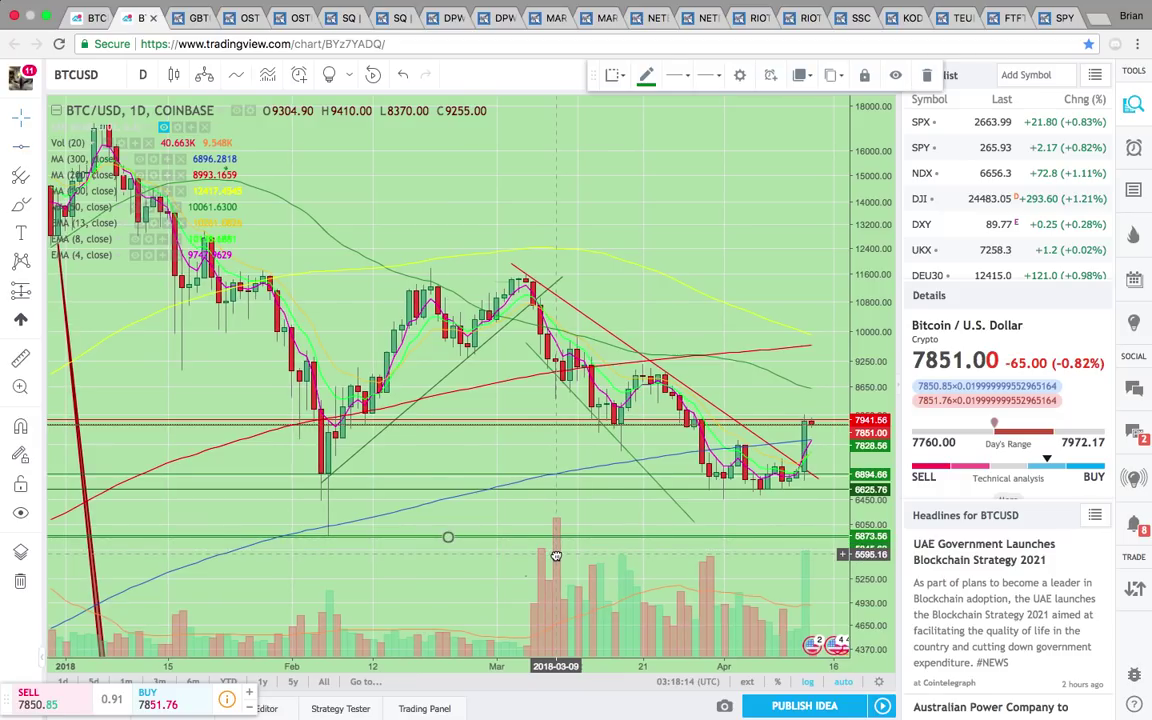
drag(565, 540, 572, 551)
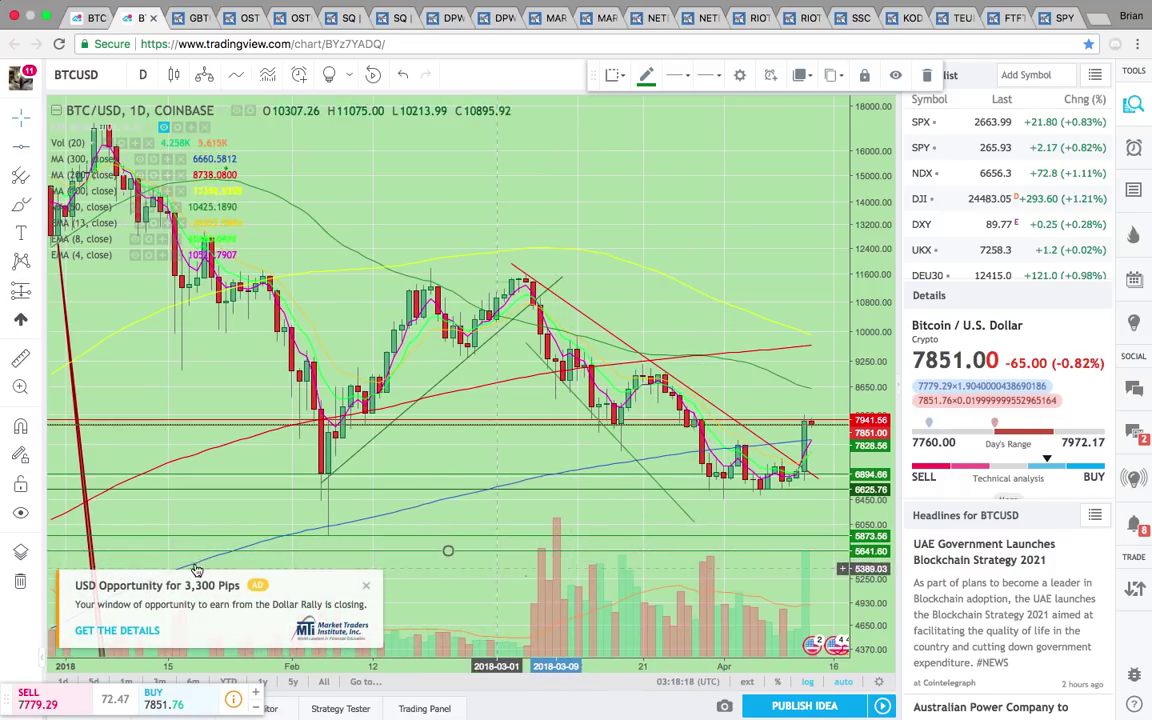
click(365, 586)
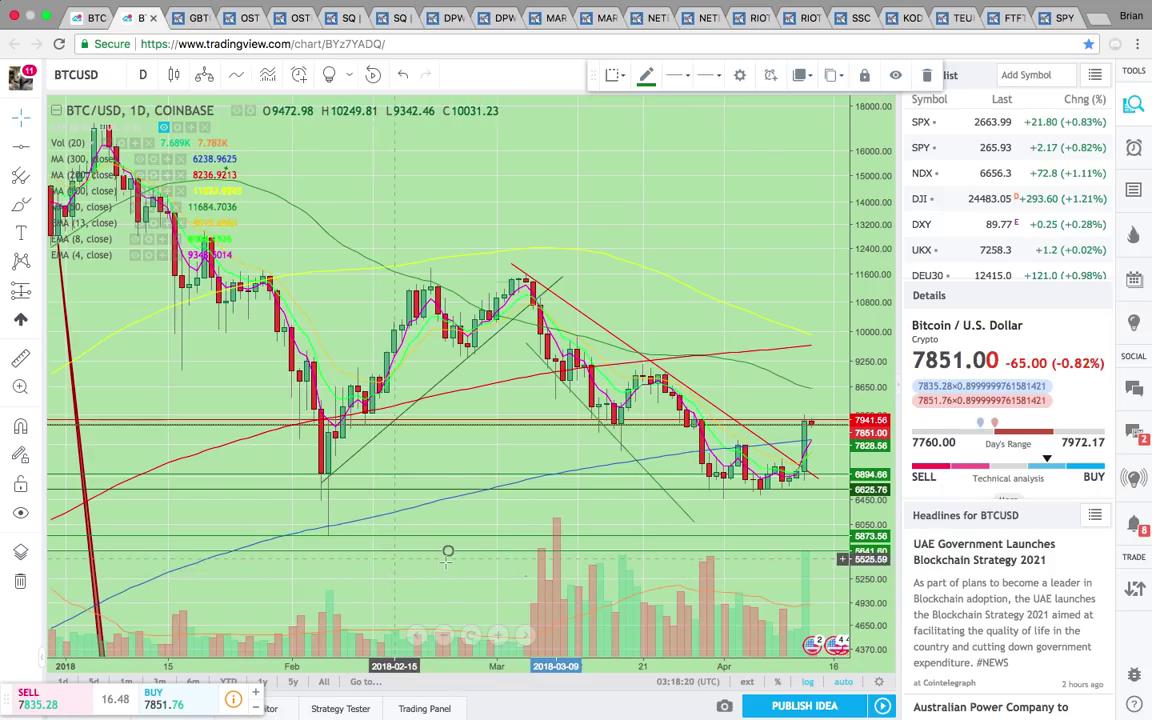